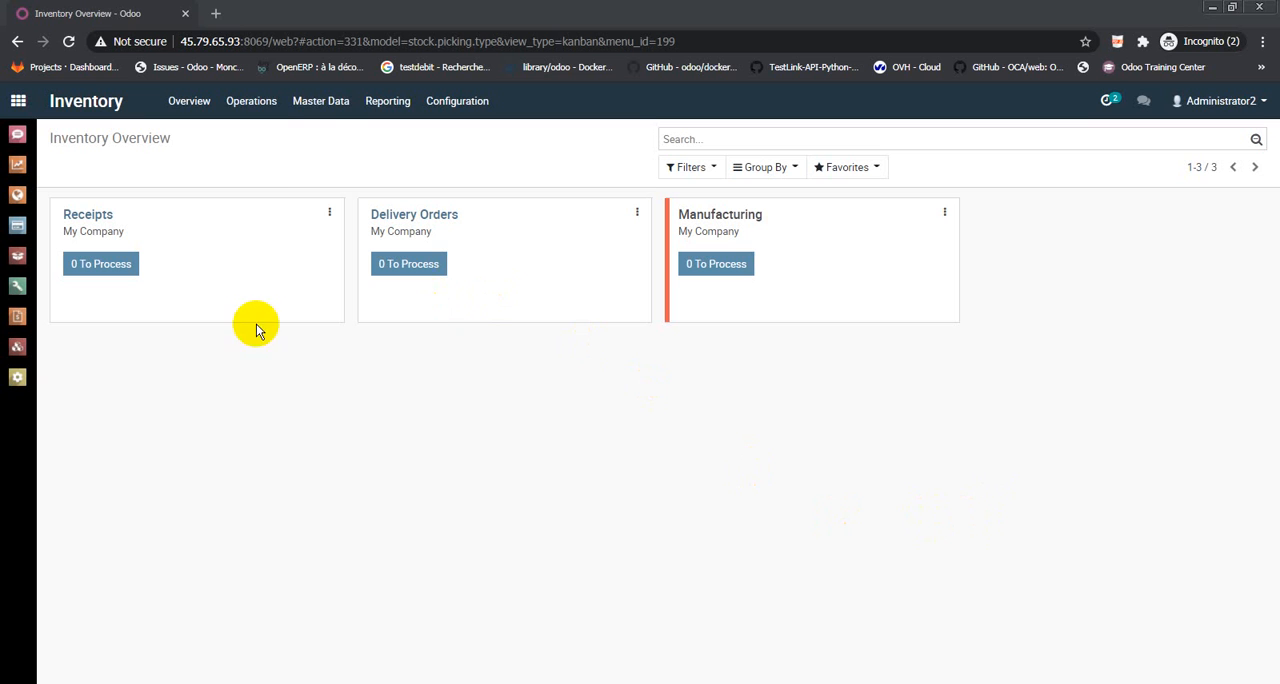
# Create a new storable product named B with a sales price of 5 and a cost of 3
pyautogui.click(251, 104)
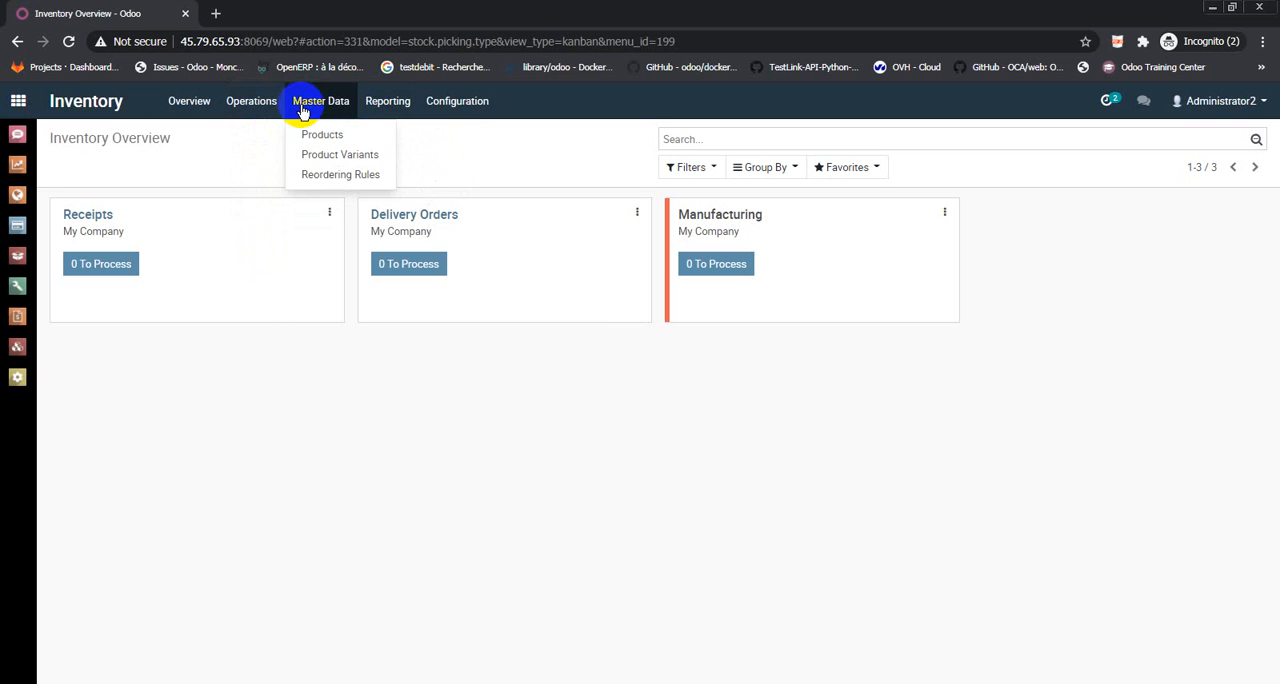
pyautogui.click(321, 134)
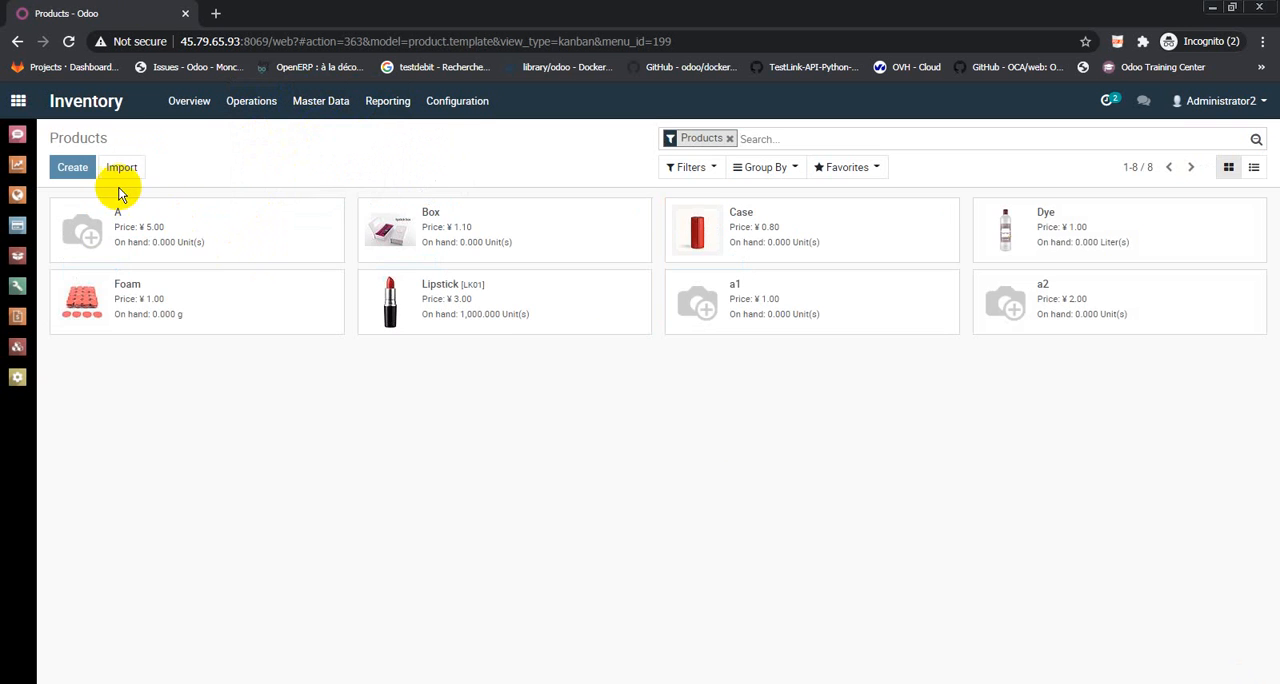
pyautogui.click(66, 172)
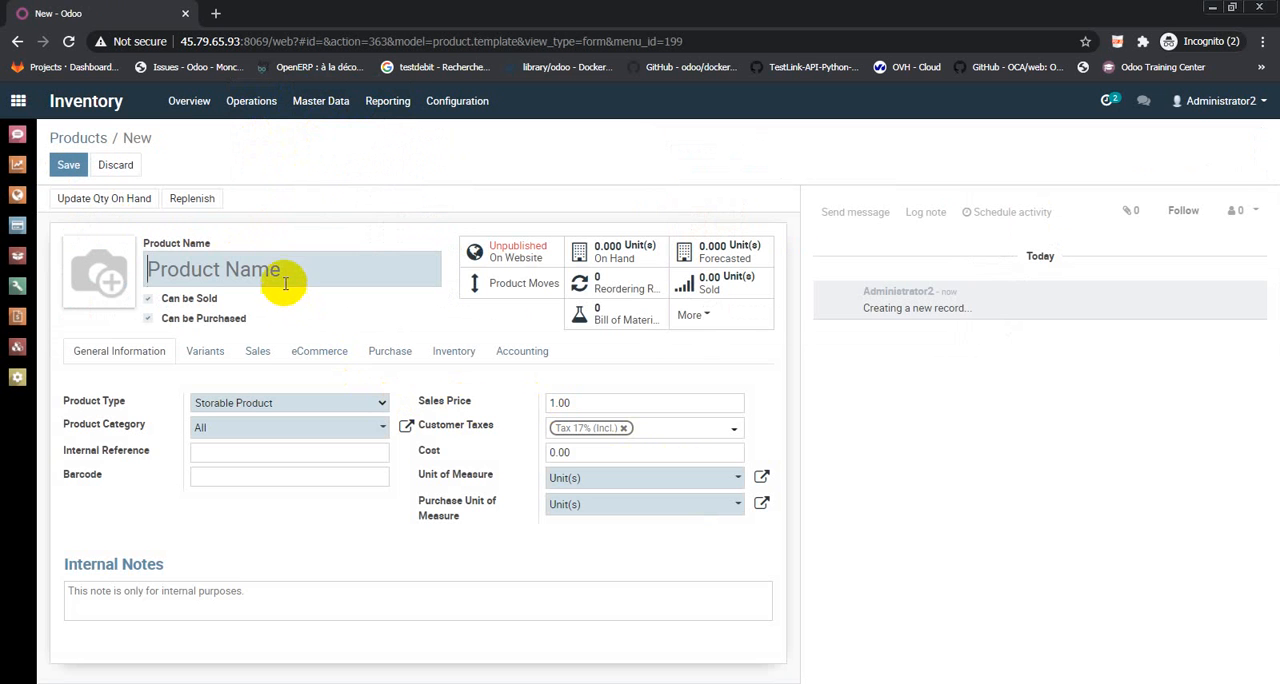
pyautogui.click(285, 271)
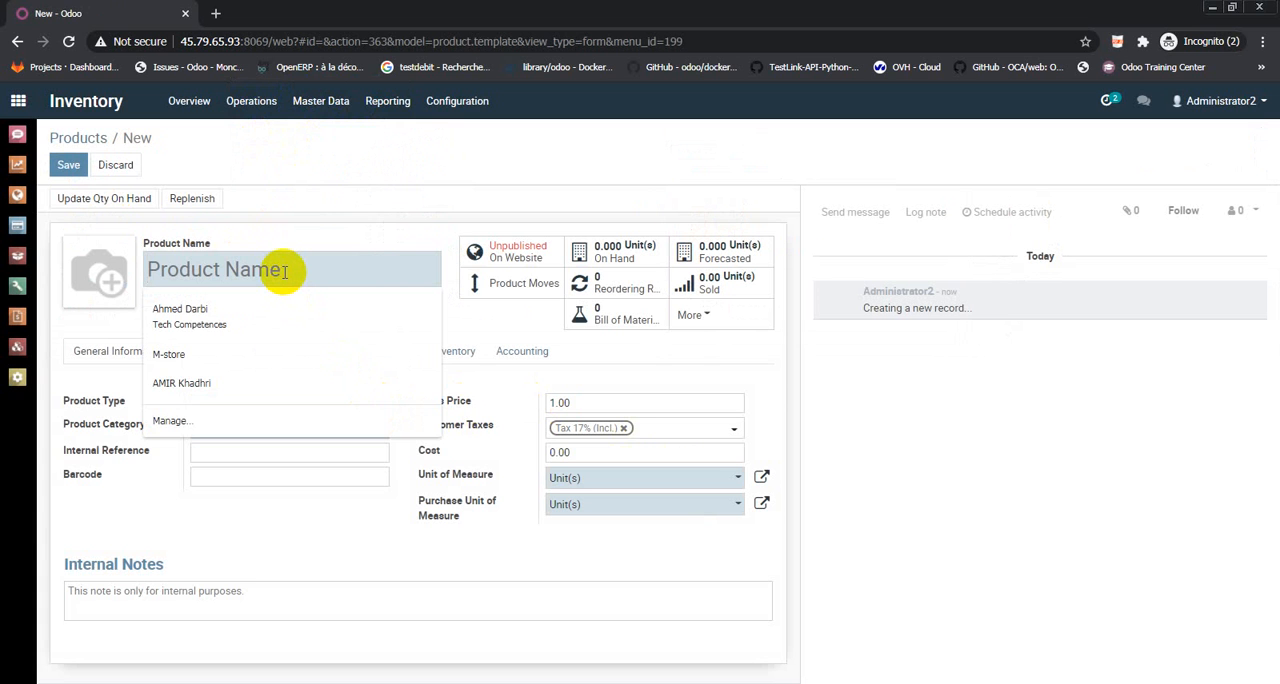
pyautogui.write('B')
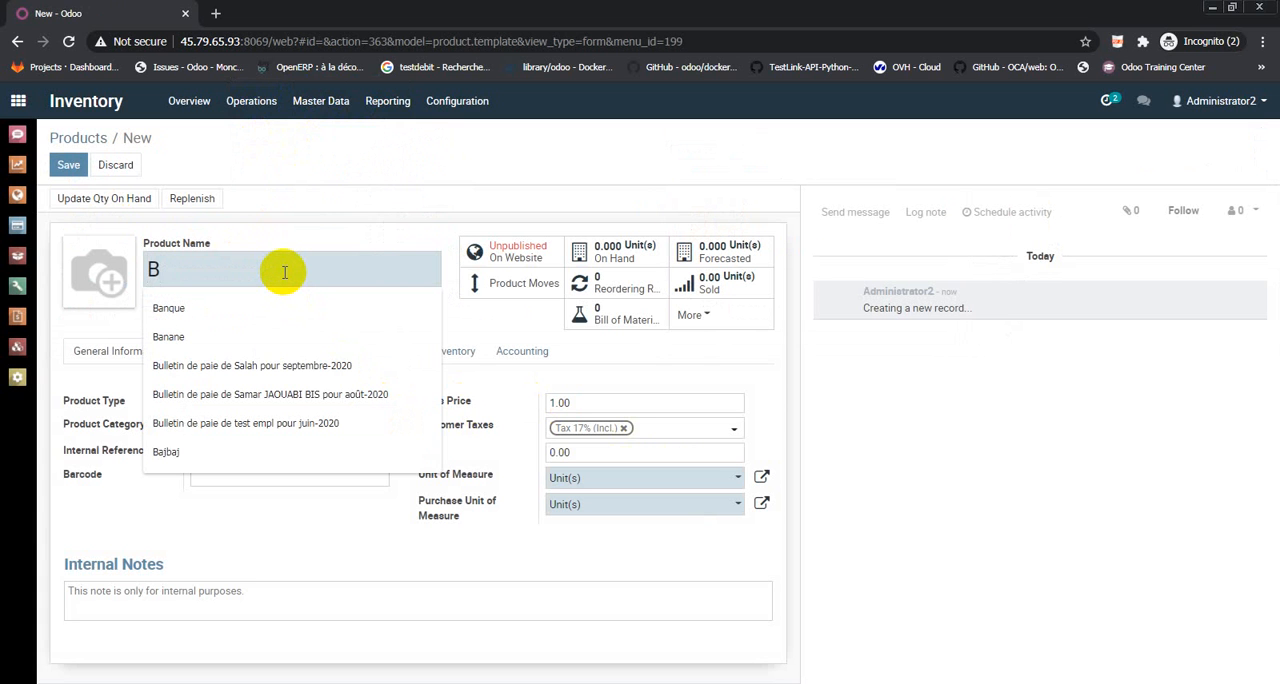
pyautogui.click(353, 246)
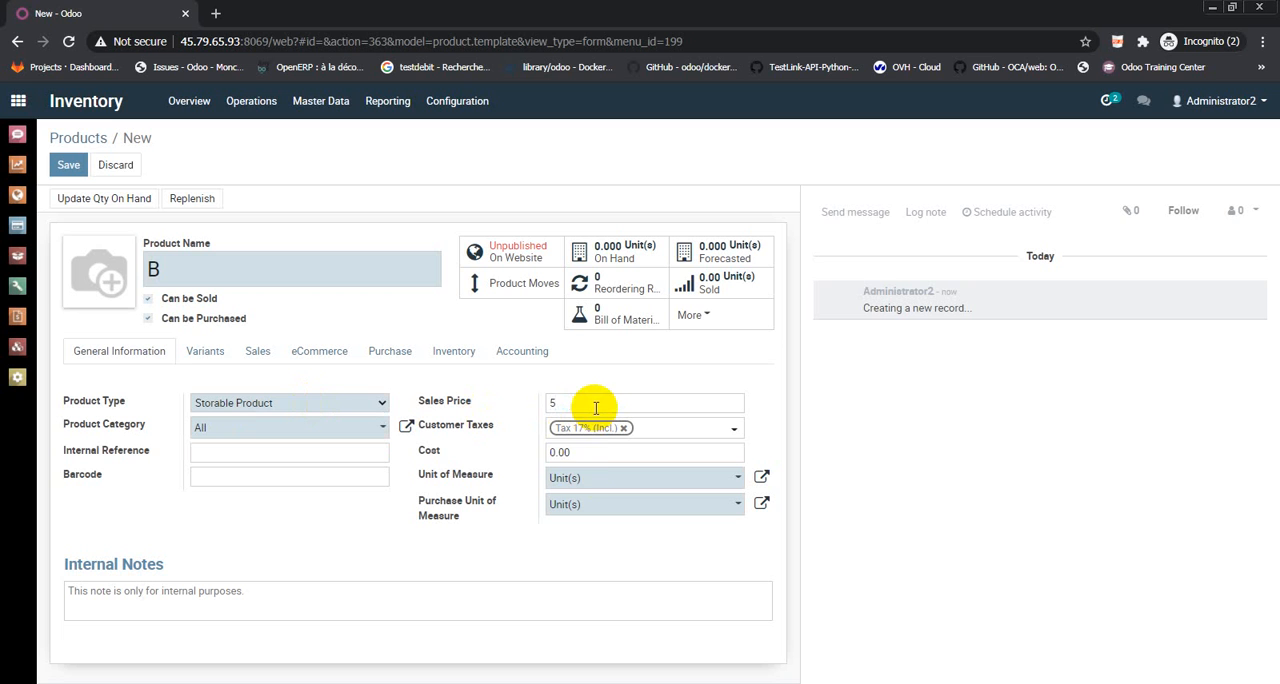
pyautogui.click(591, 457)
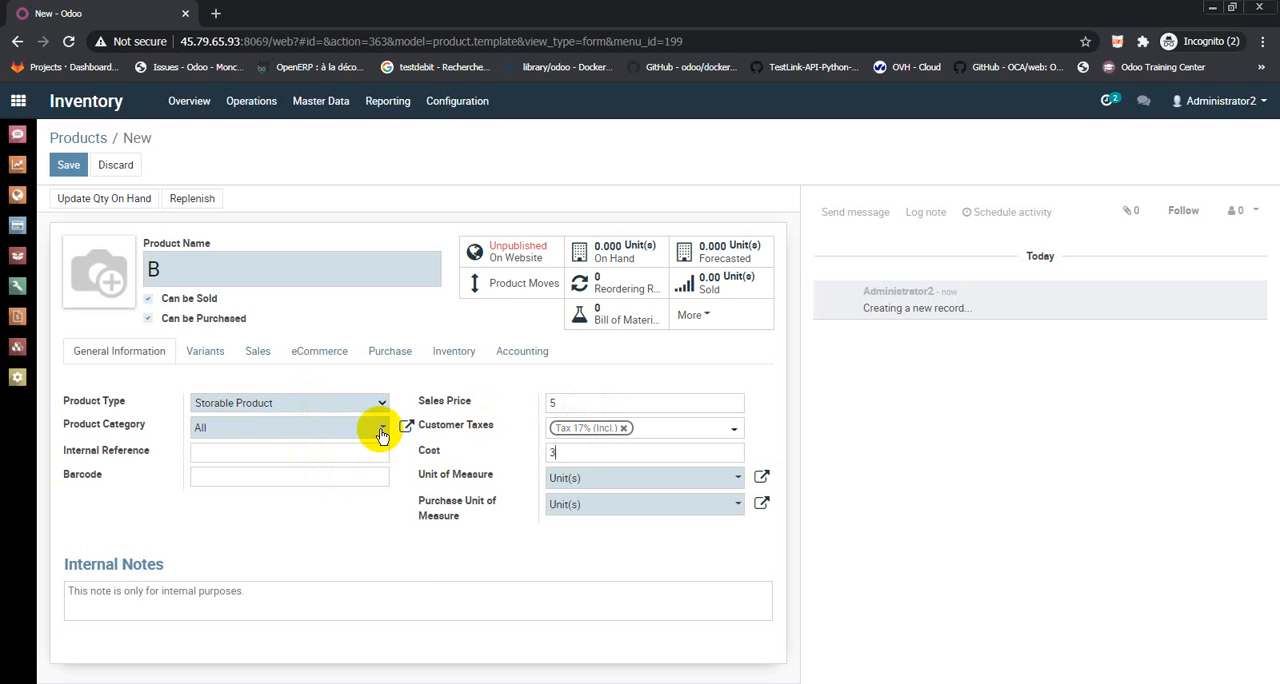
# Enable the Make To Order and Manufacture routes for product B, disable Buy, and save the product
pyautogui.click(390, 352)
pyautogui.click(455, 358)
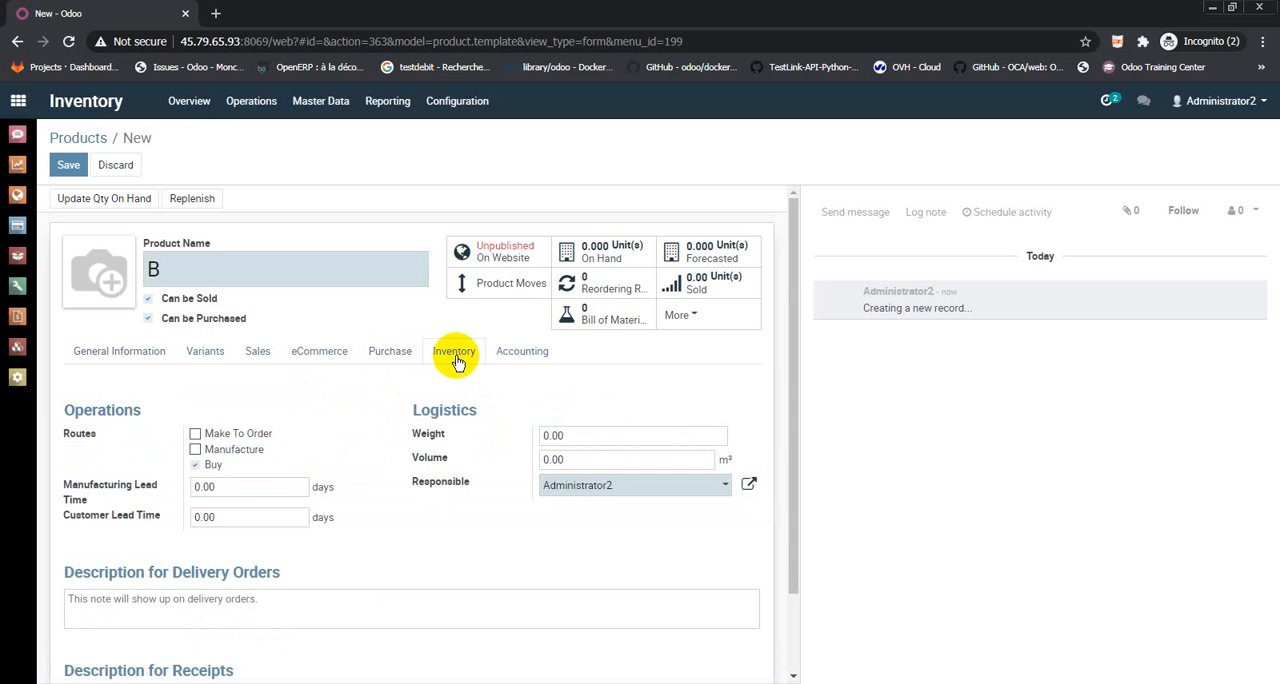
pyautogui.click(192, 436)
pyautogui.click(195, 450)
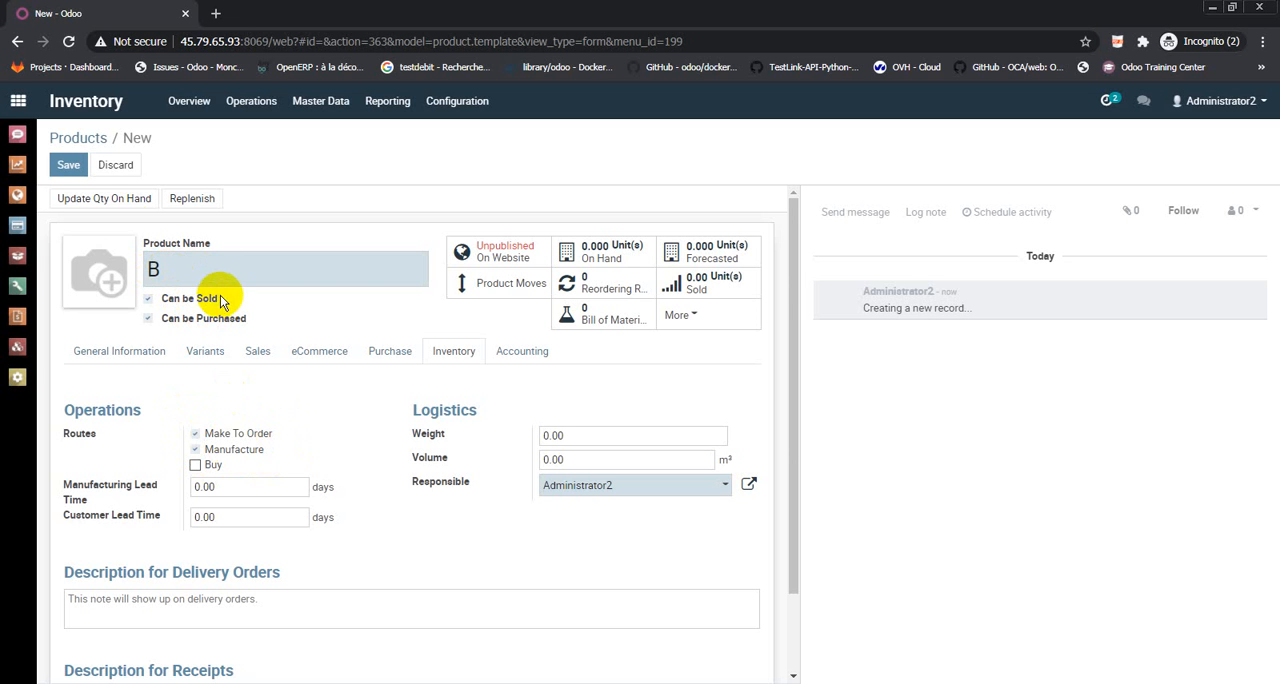
pyautogui.click(69, 177)
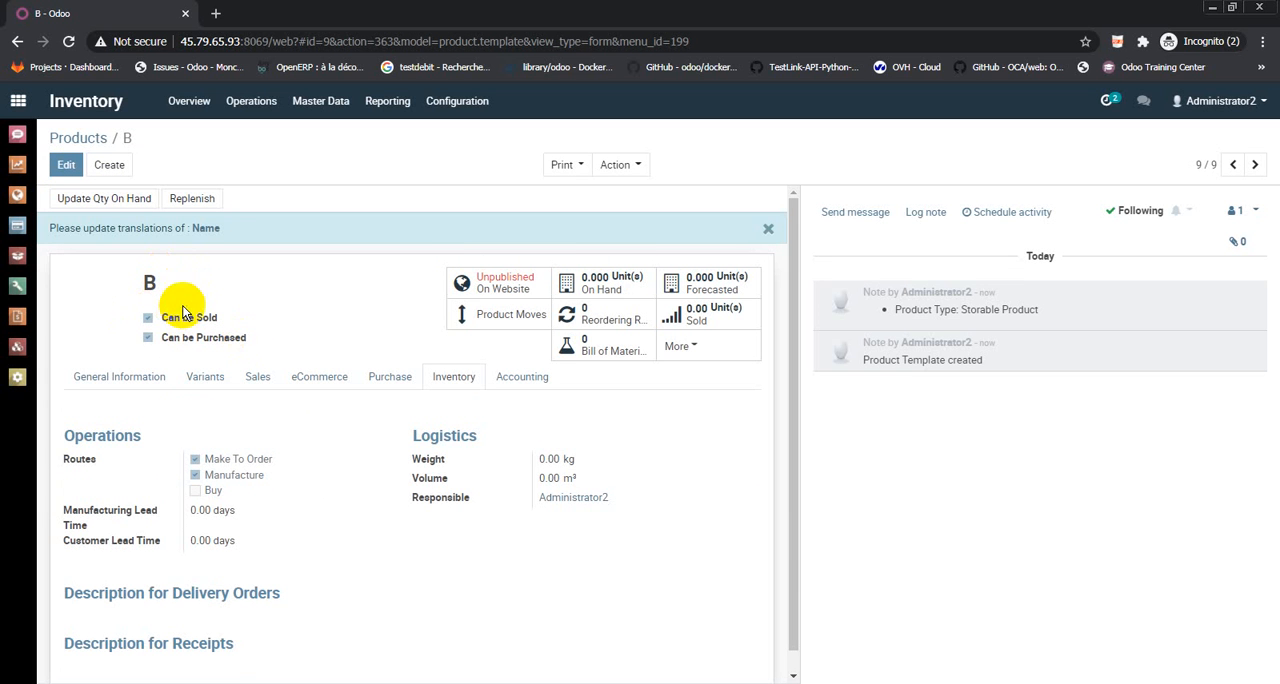
# Create another product named b1 and set its cost to 0.9, keeping the default sales price
pyautogui.click(112, 167)
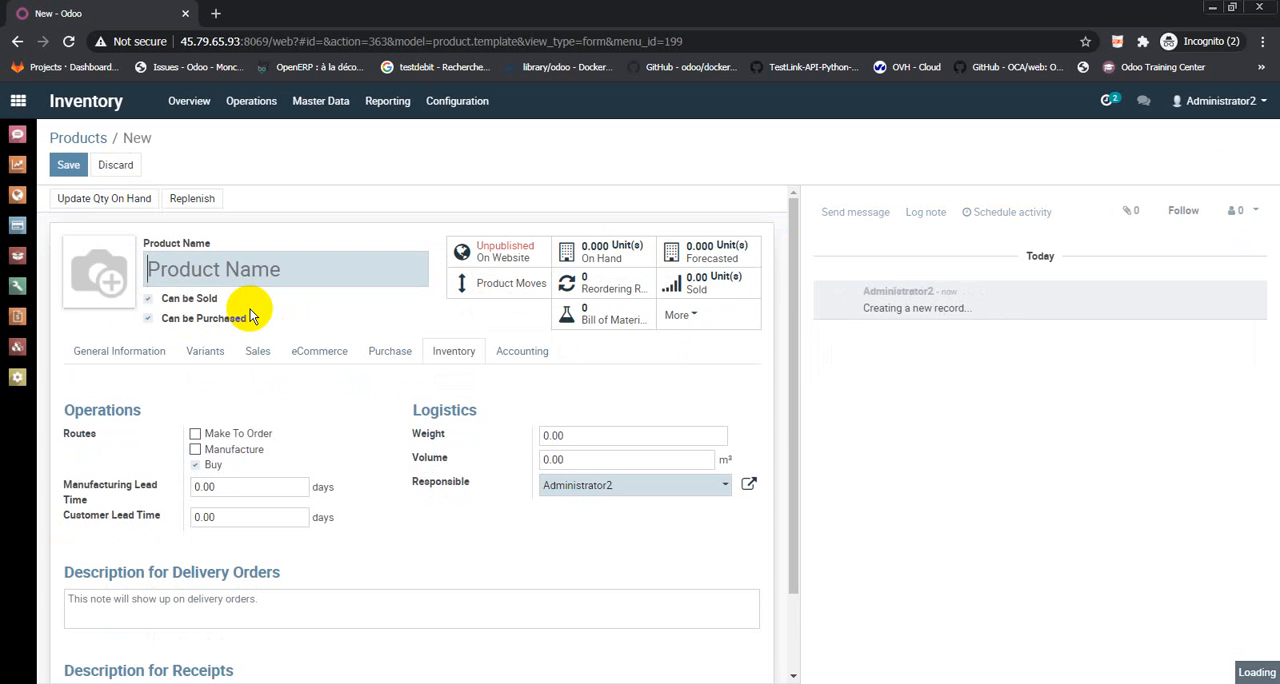
pyautogui.write('Banque')
pyautogui.write('1')
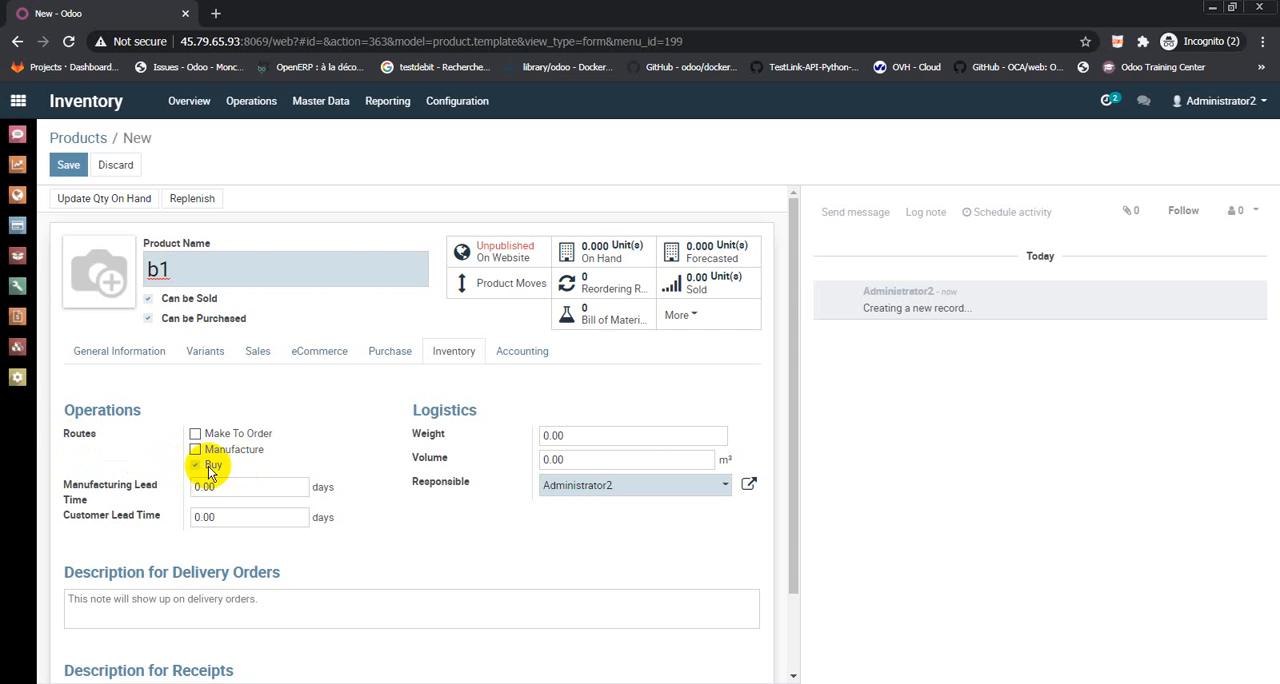
pyautogui.click(117, 358)
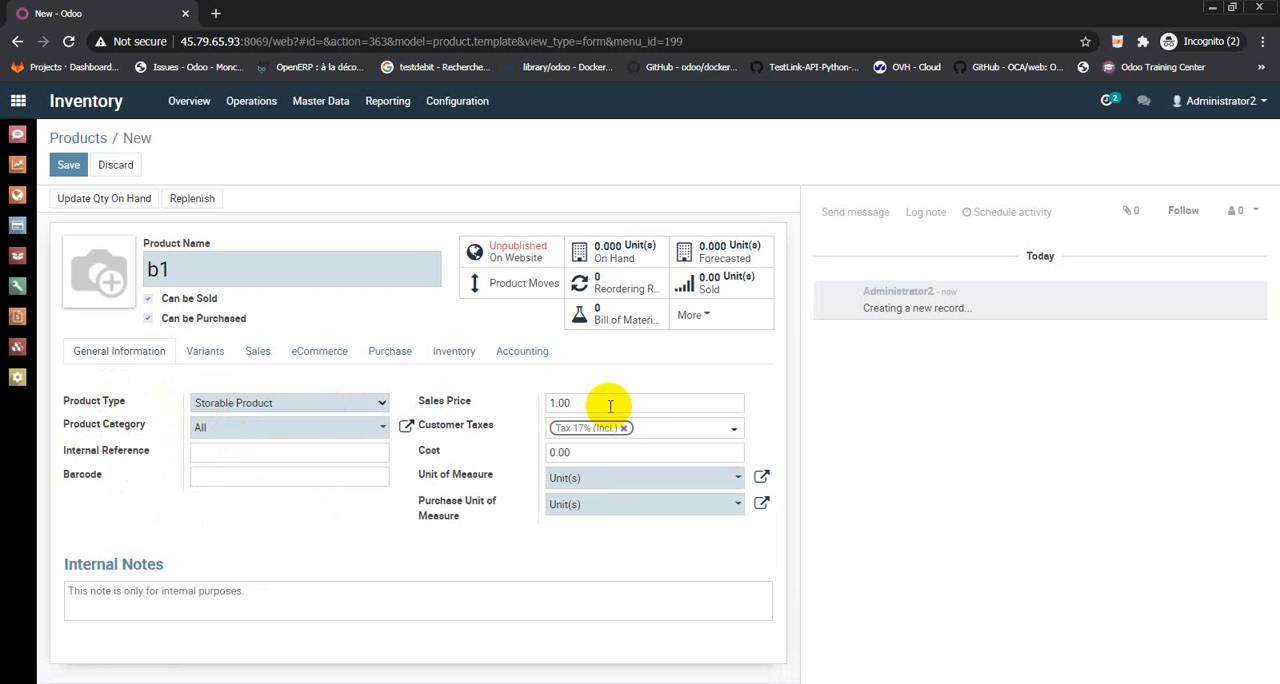
pyautogui.click(592, 451)
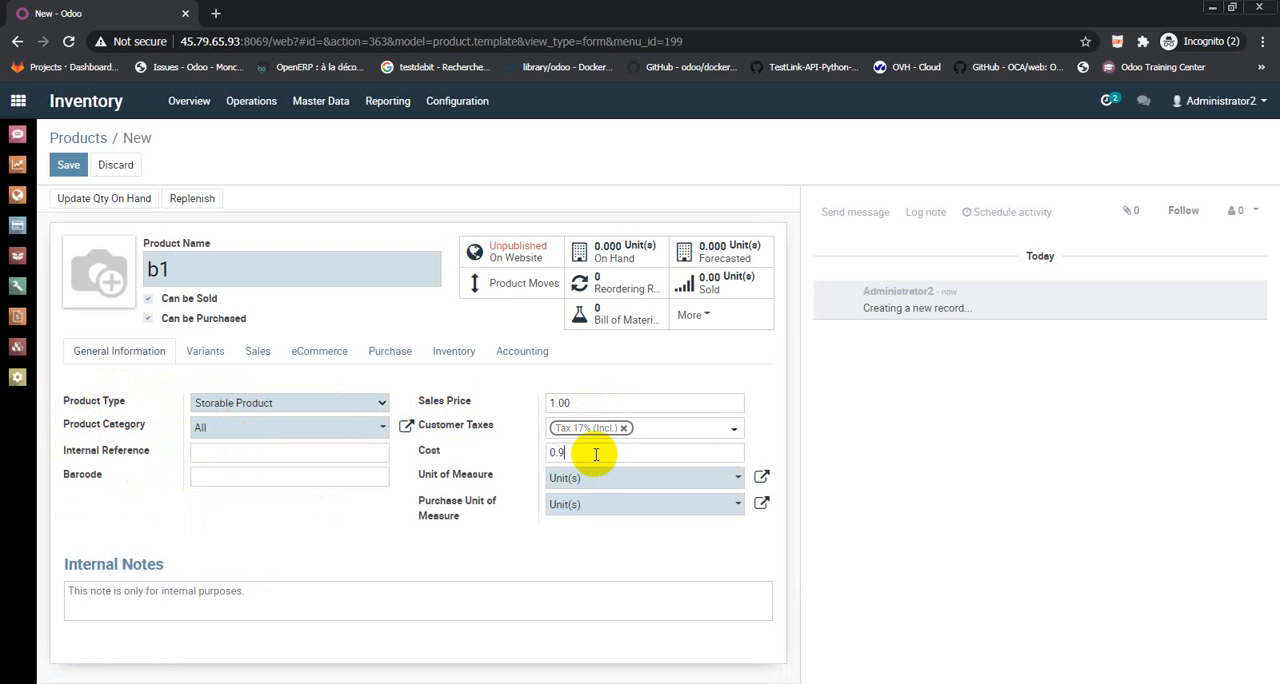
# Add Test Vendor to product b1 with a minimal quantity of 1 and a price of 0.9, and save the product
pyautogui.click(392, 360)
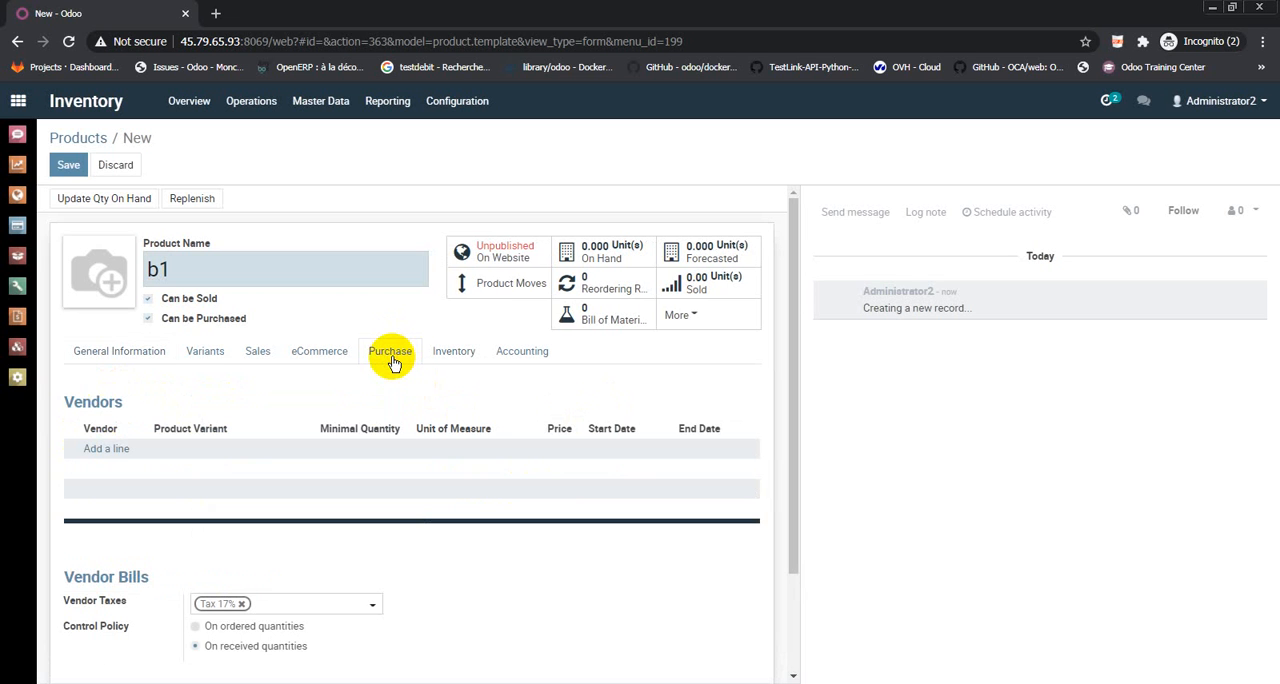
pyautogui.click(116, 451)
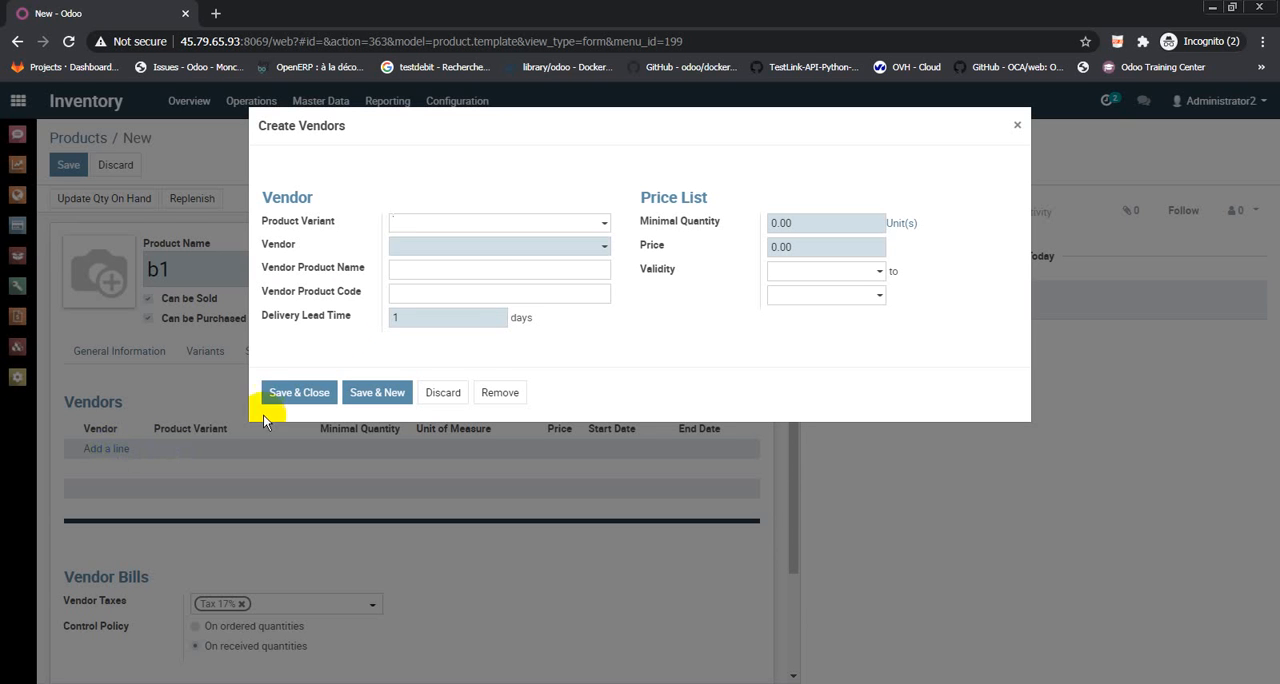
pyautogui.click(474, 250)
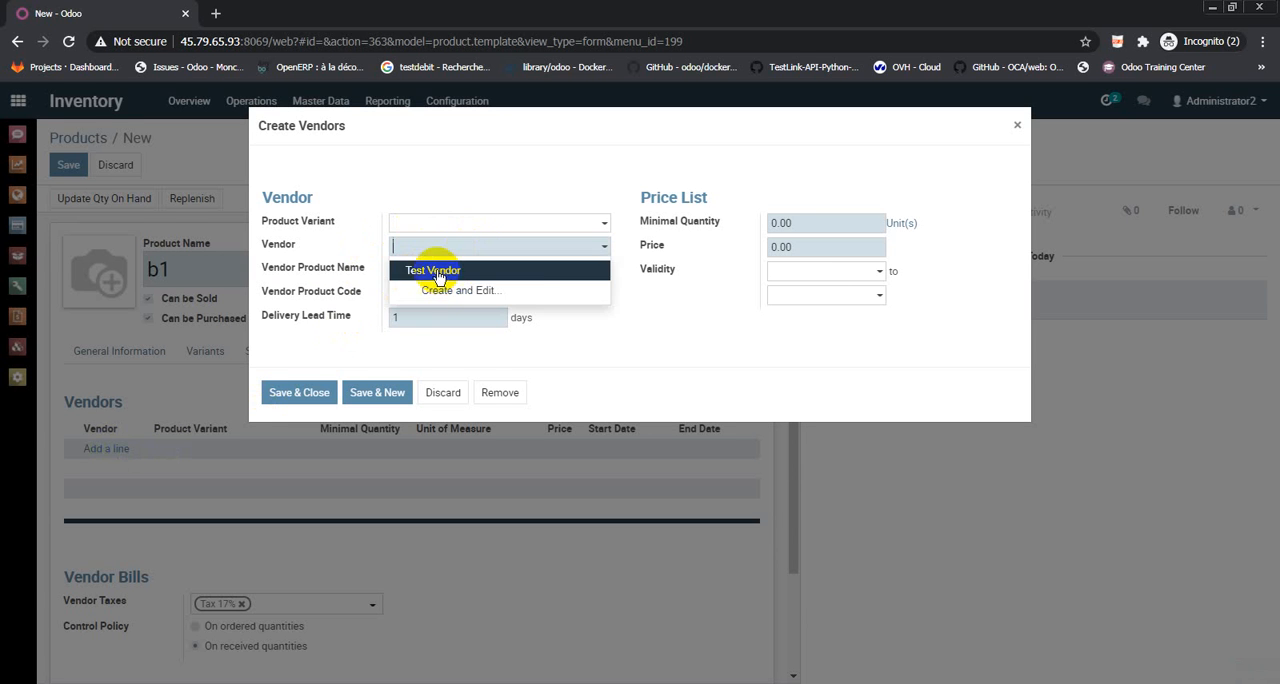
pyautogui.click(430, 272)
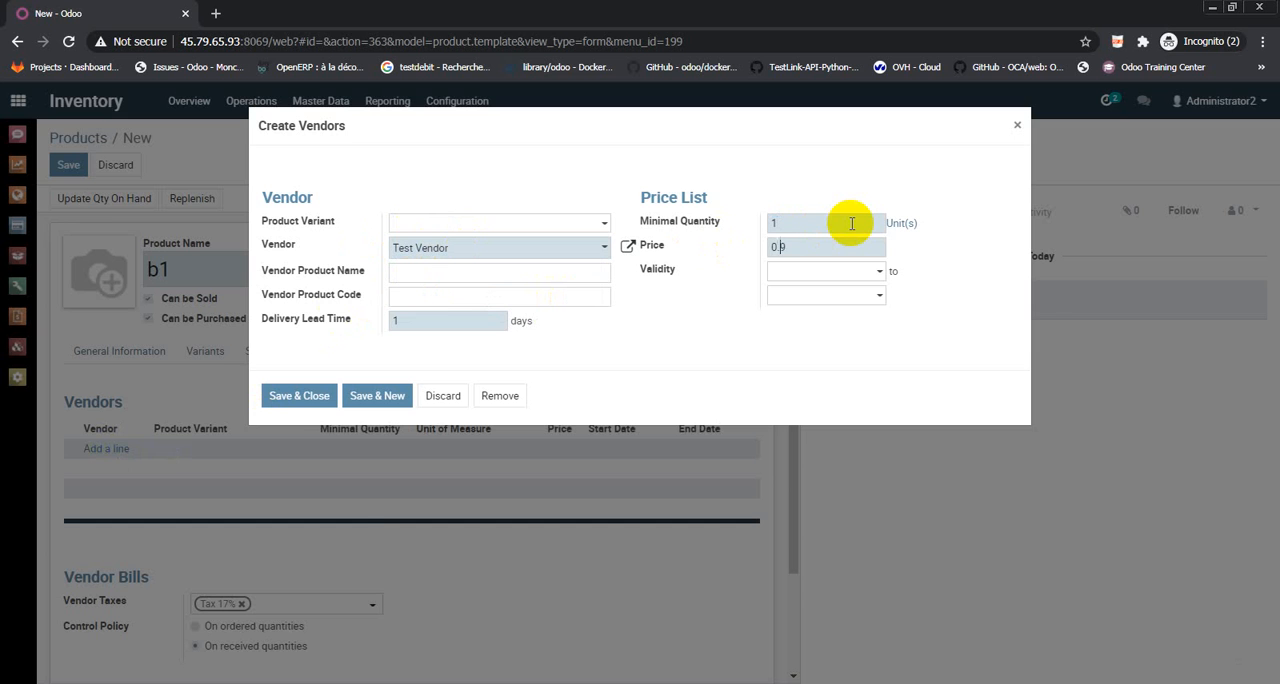
pyautogui.click(287, 395)
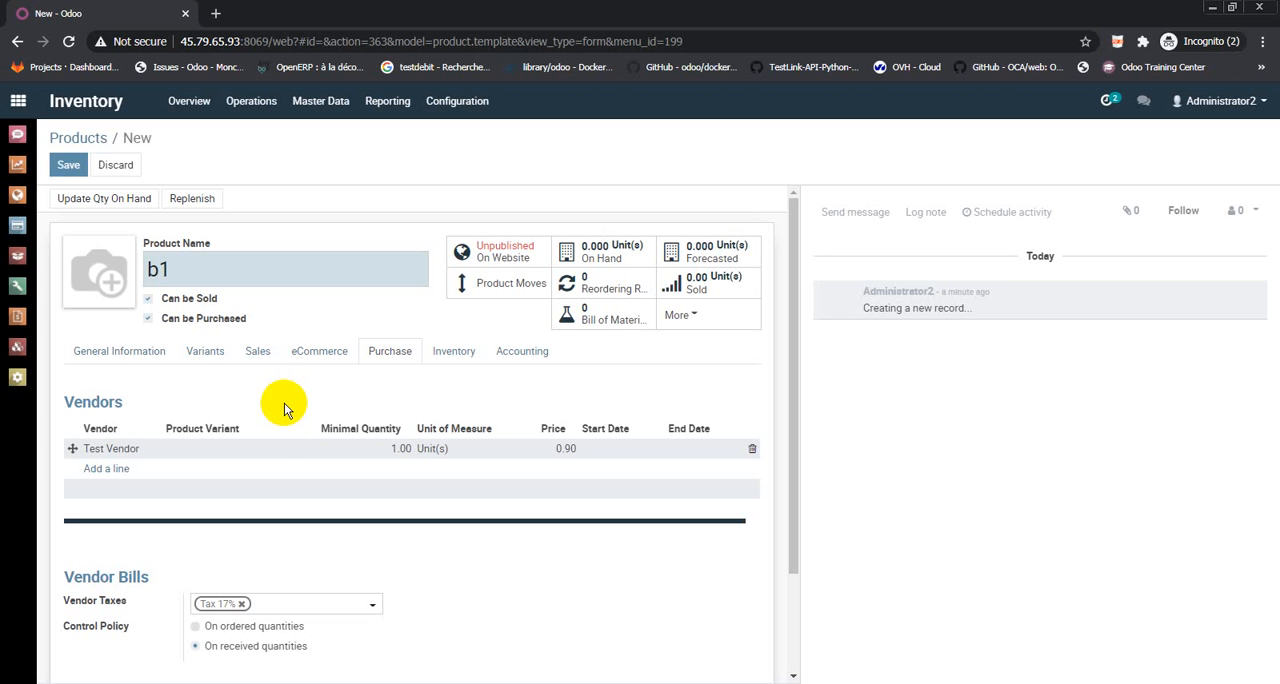
pyautogui.click(69, 168)
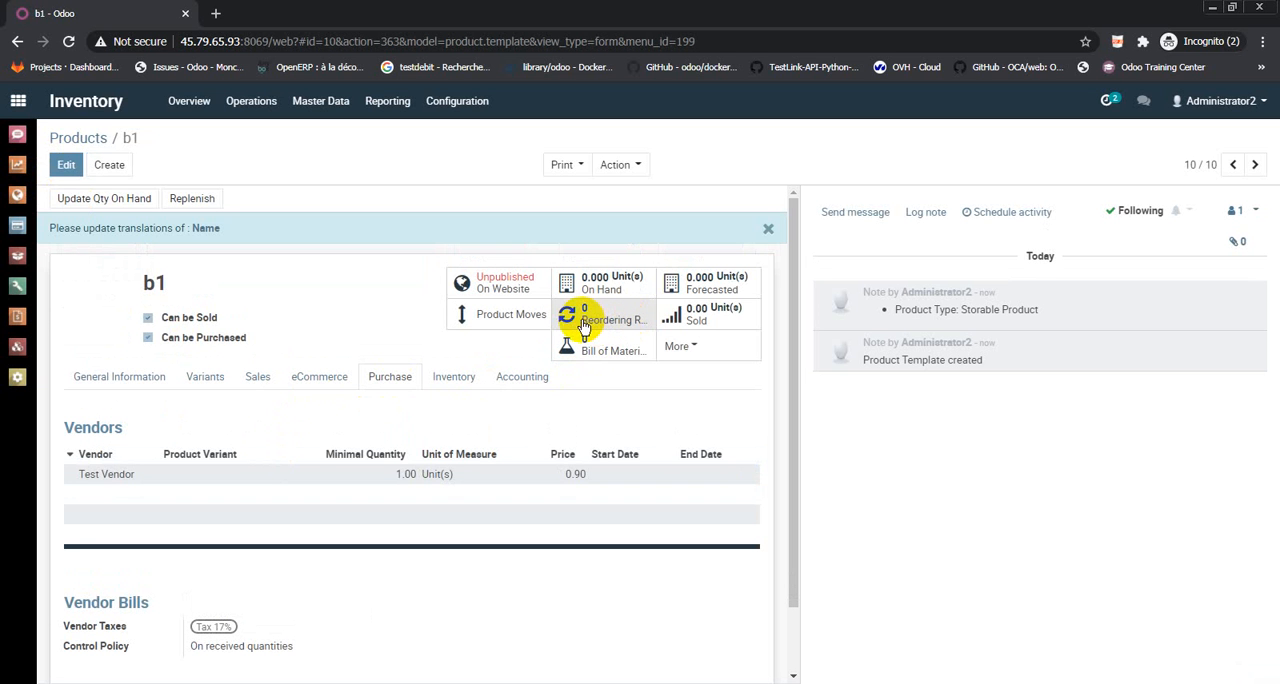
# Create and save a reordering rule for product b1 with the default quantities
pyautogui.click(626, 322)
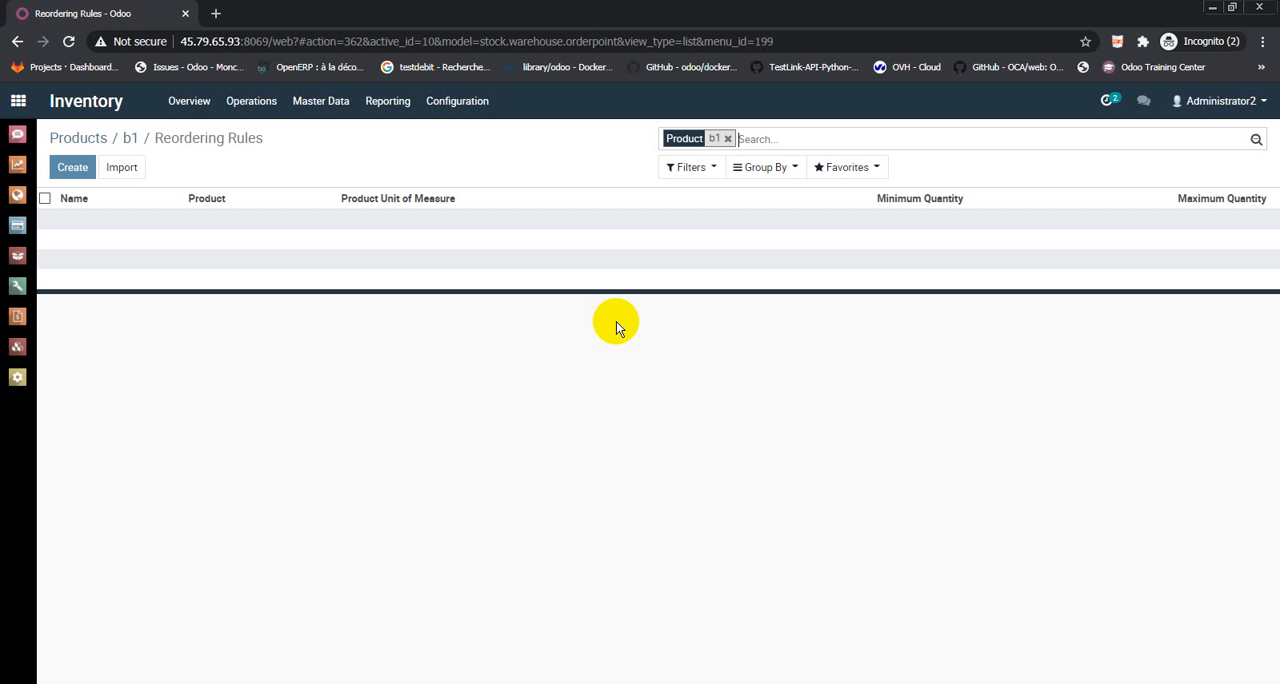
pyautogui.click(75, 167)
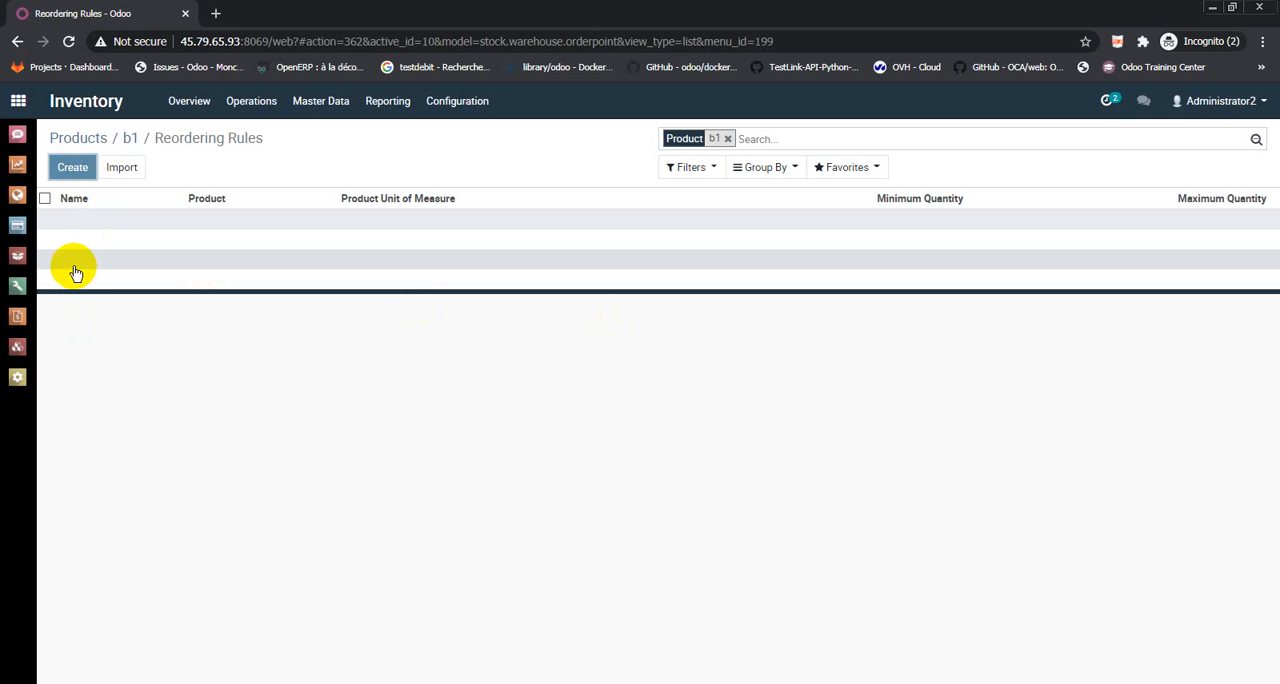
pyautogui.click(68, 164)
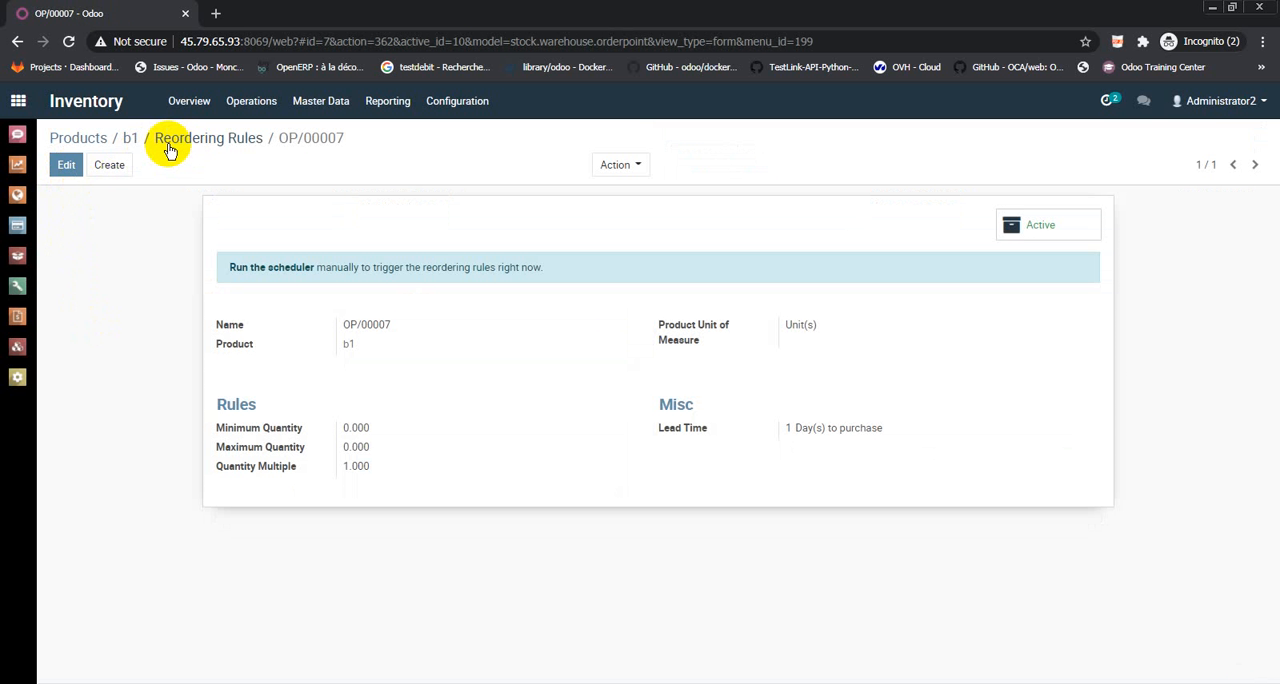
# Create another product named b2 and set its cost to 0.9, keeping the default sales price
pyautogui.click(89, 141)
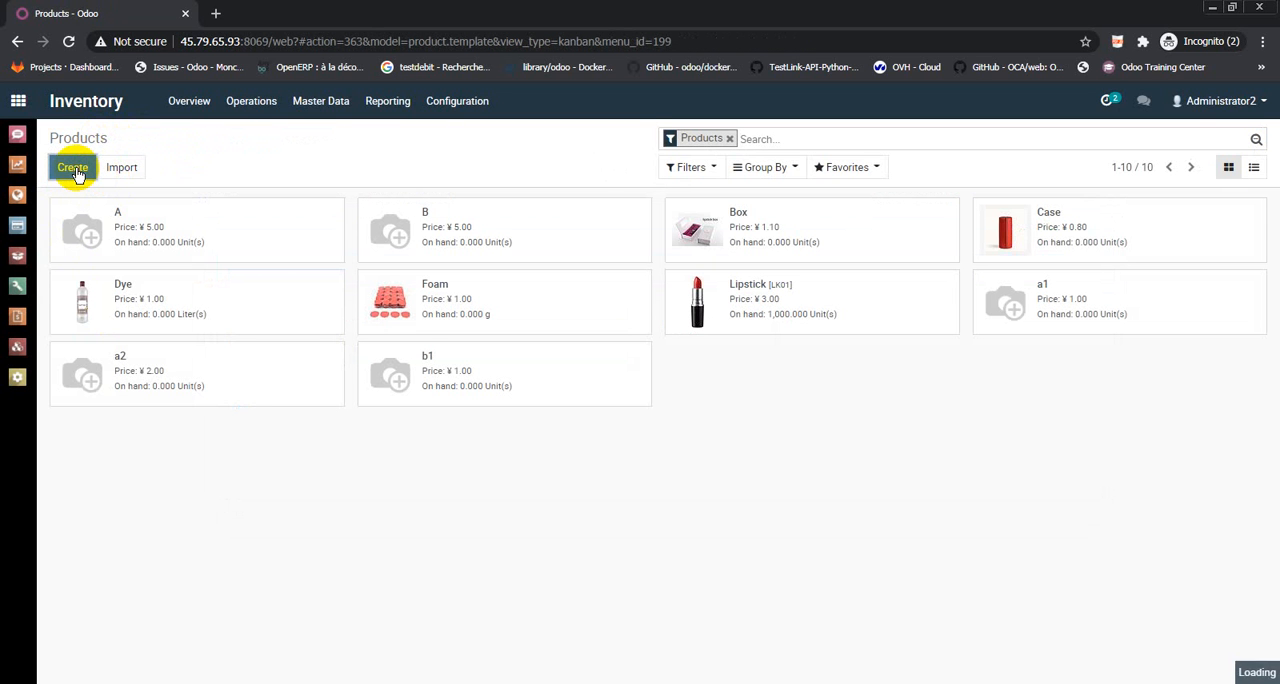
pyautogui.click(72, 168)
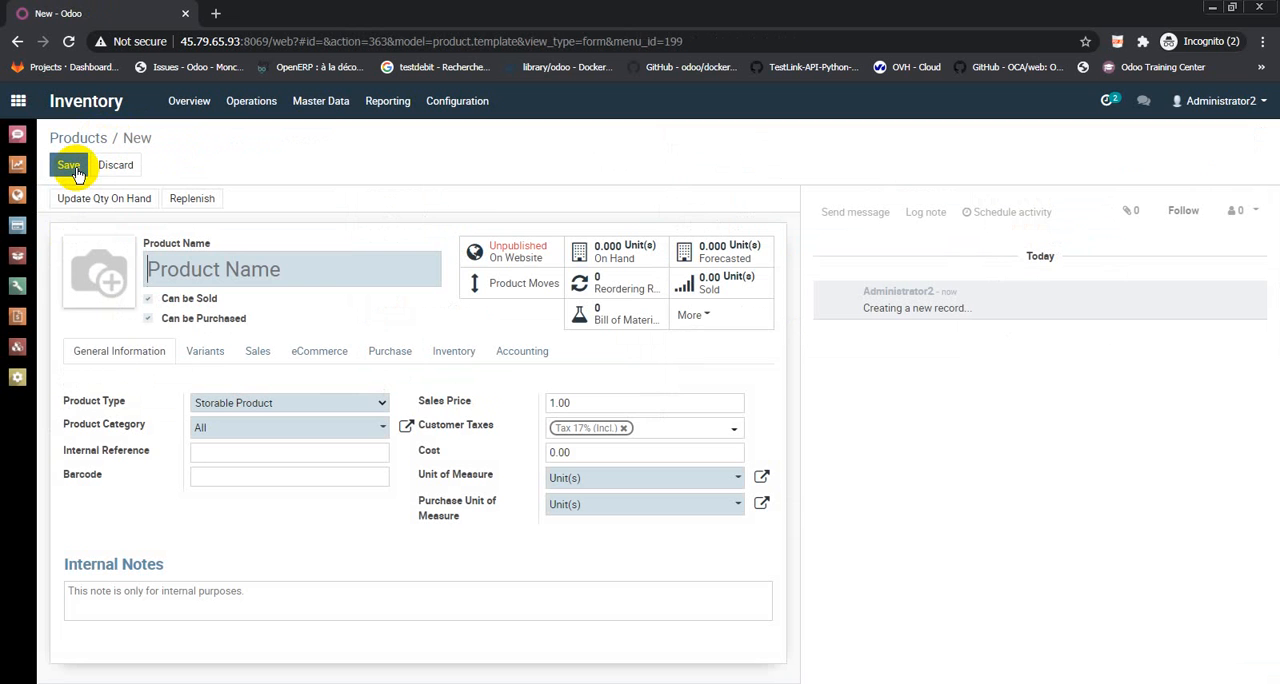
pyautogui.write('B')
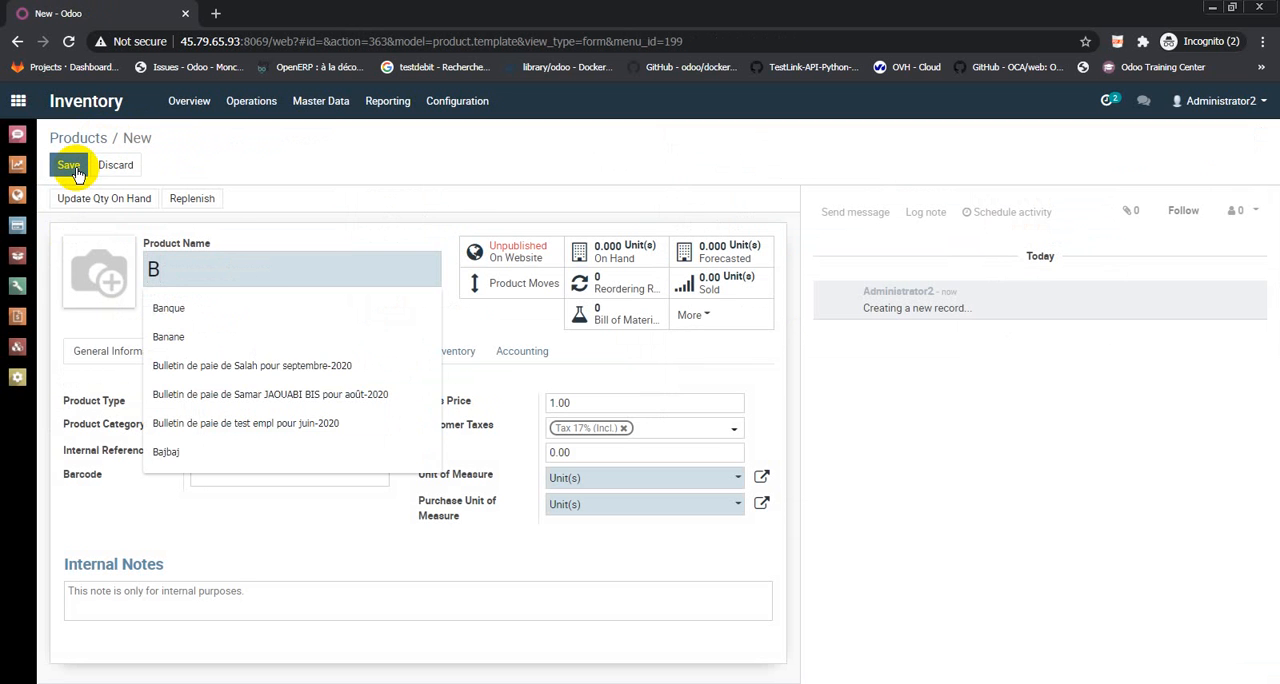
pyautogui.press('BackSpace')
pyautogui.write('b2')
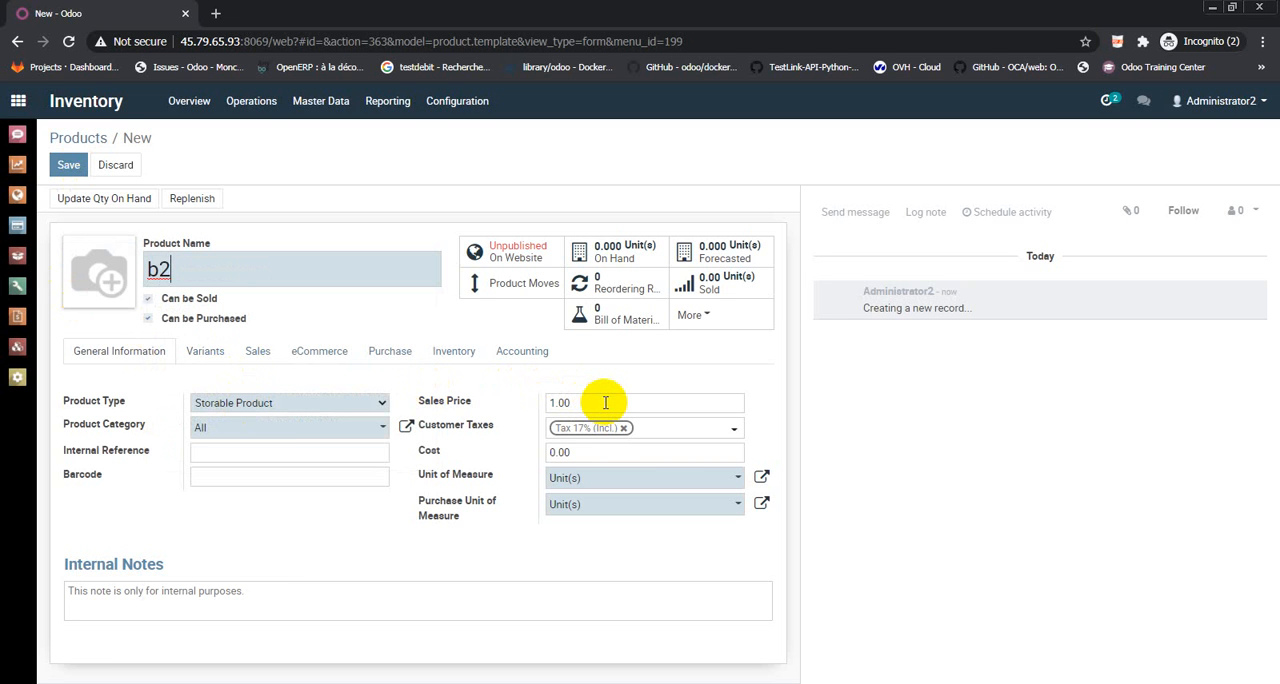
pyautogui.click(590, 449)
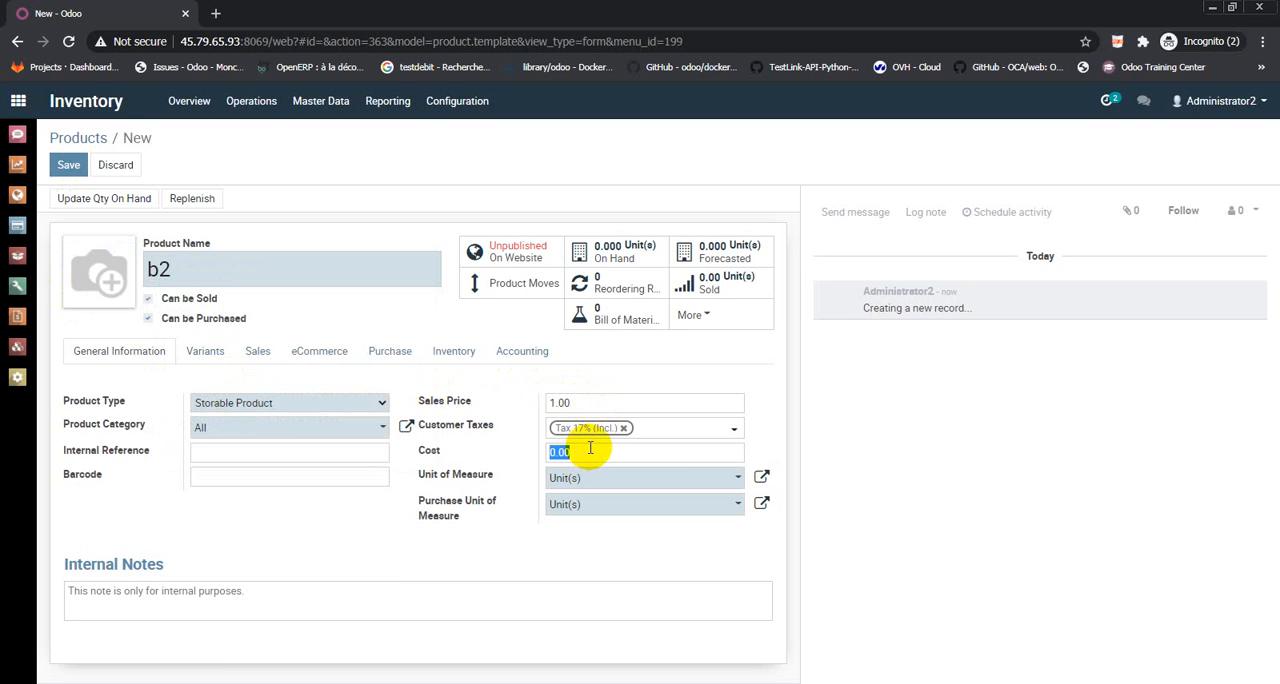
# Add Test Vendor to product b2 with a minimal quantity of 1 and a price of 0.9, and save the product with the Buy route
pyautogui.click(385, 352)
pyautogui.click(112, 458)
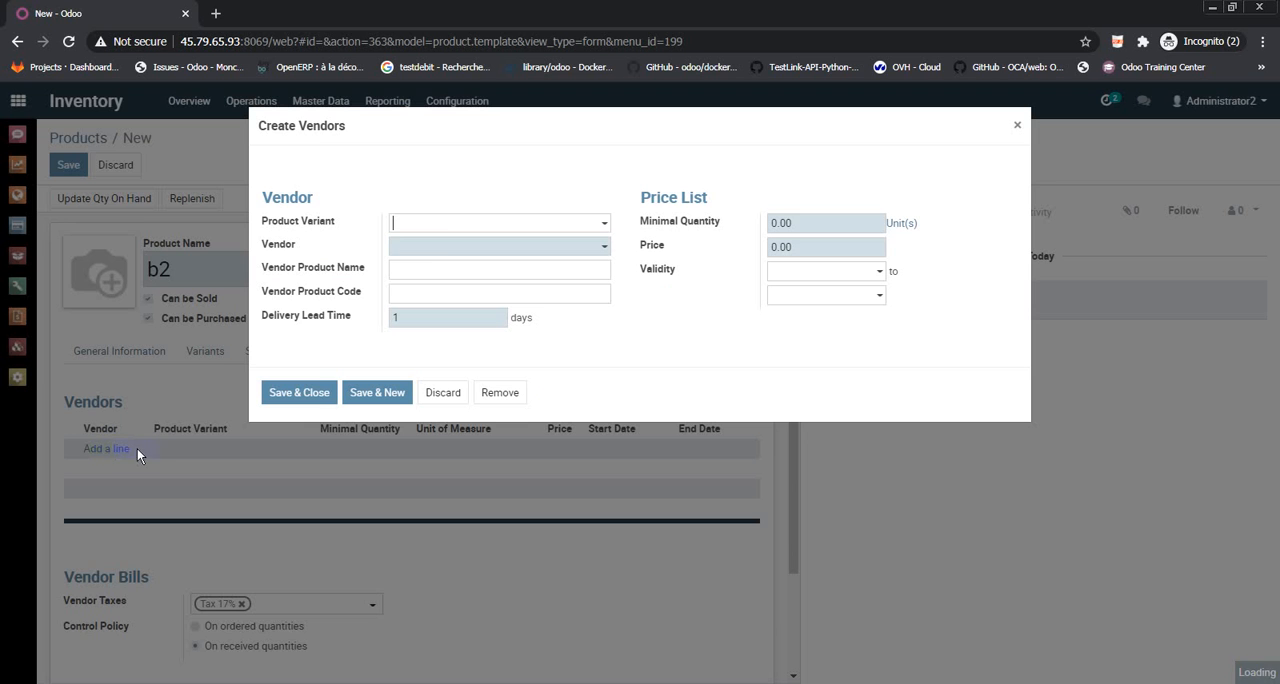
pyautogui.click(429, 240)
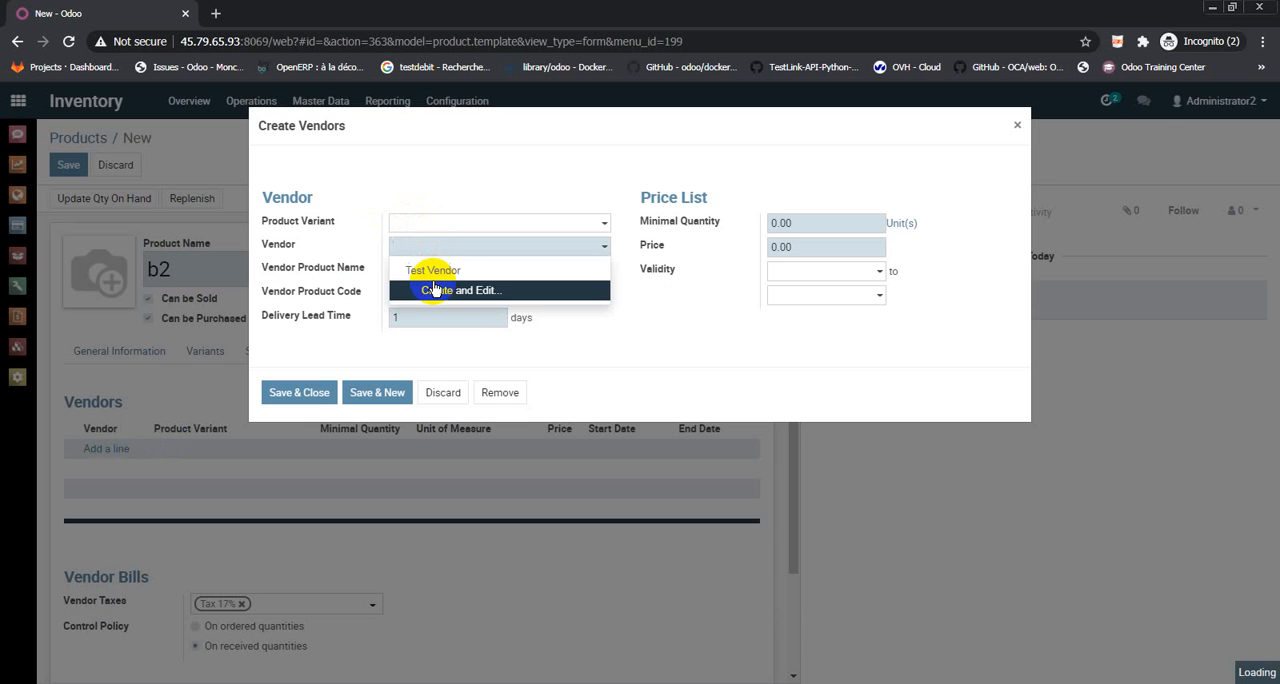
pyautogui.click(419, 270)
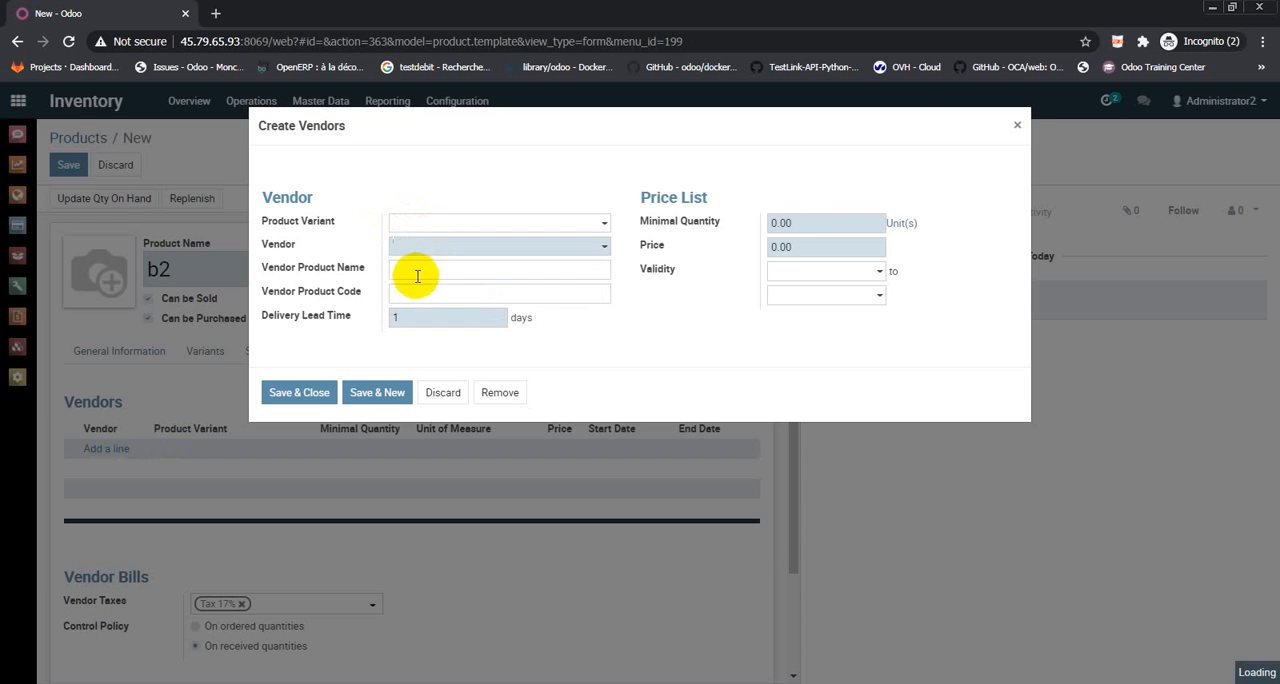
pyautogui.doubleClick(810, 218)
pyautogui.write('1')
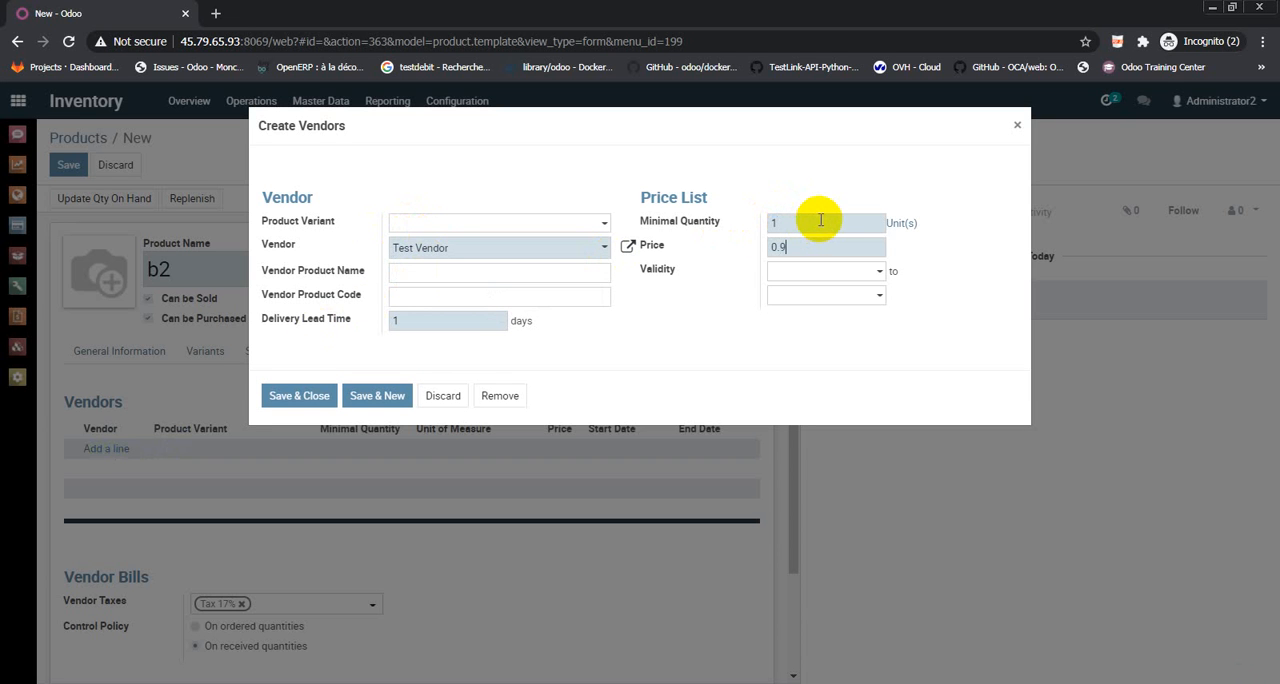
pyautogui.click(300, 396)
pyautogui.click(454, 360)
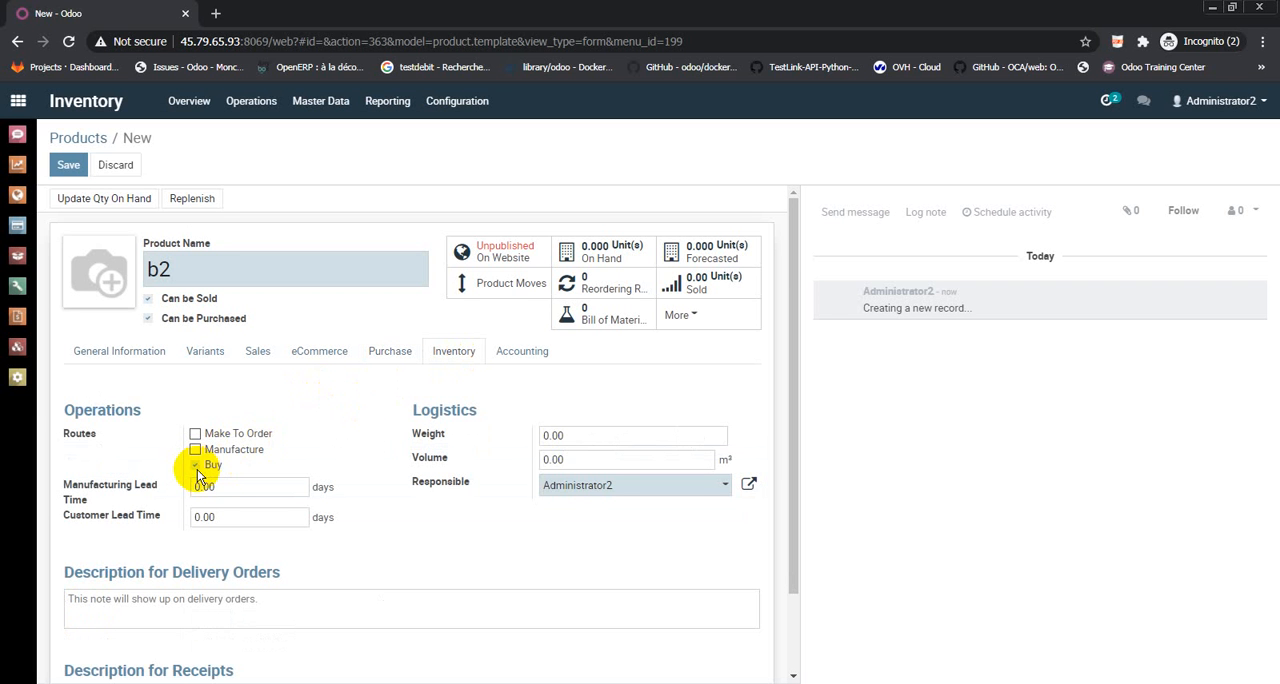
pyautogui.click(64, 175)
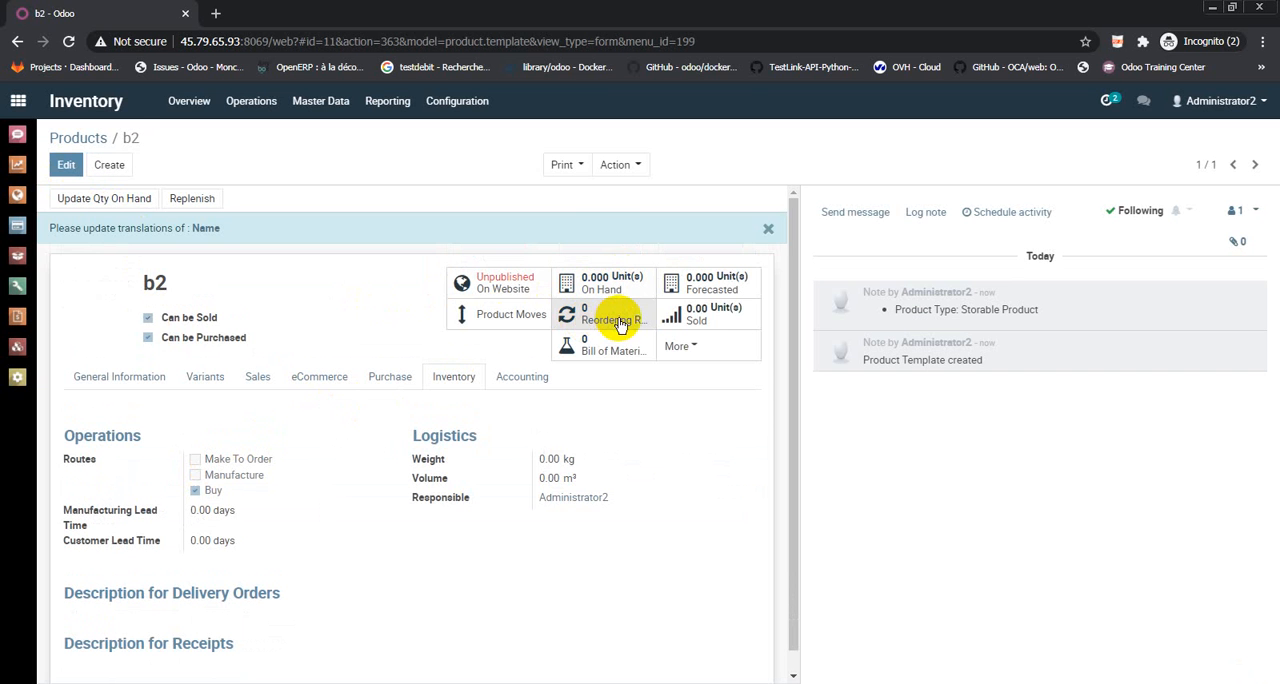
# Create and save a reordering rule for product b2 with the default quantities, and return to the product
pyautogui.click(605, 318)
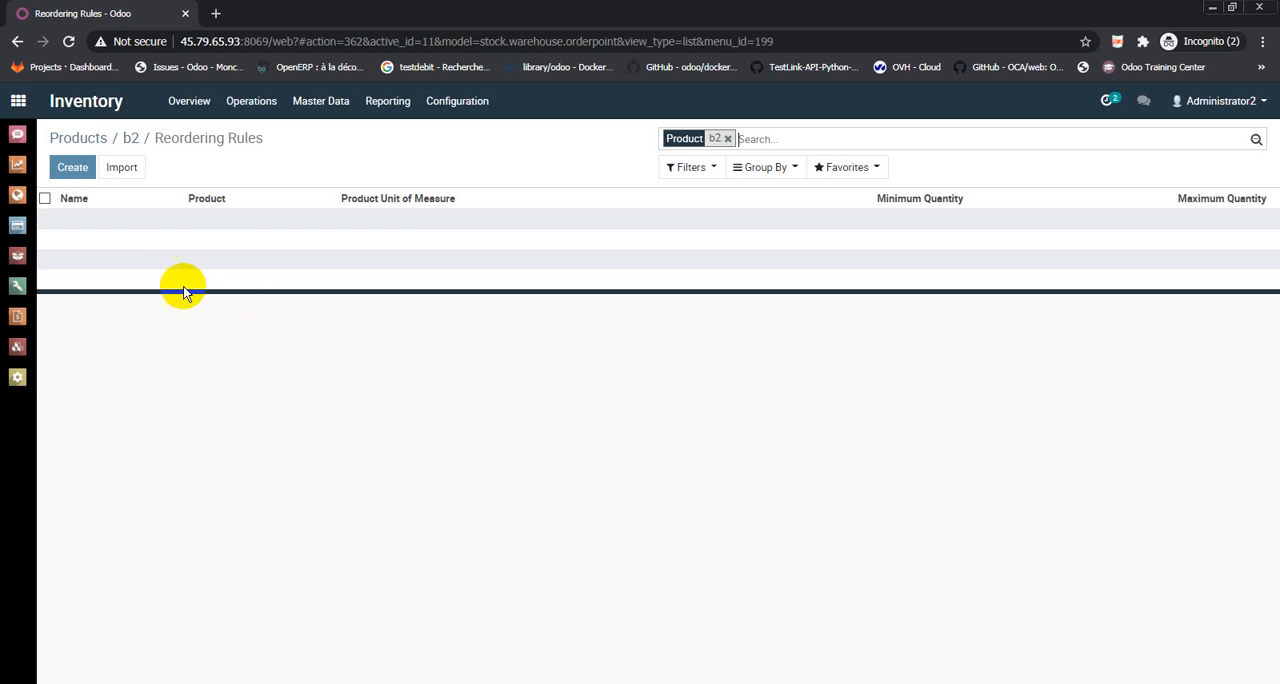
pyautogui.click(82, 169)
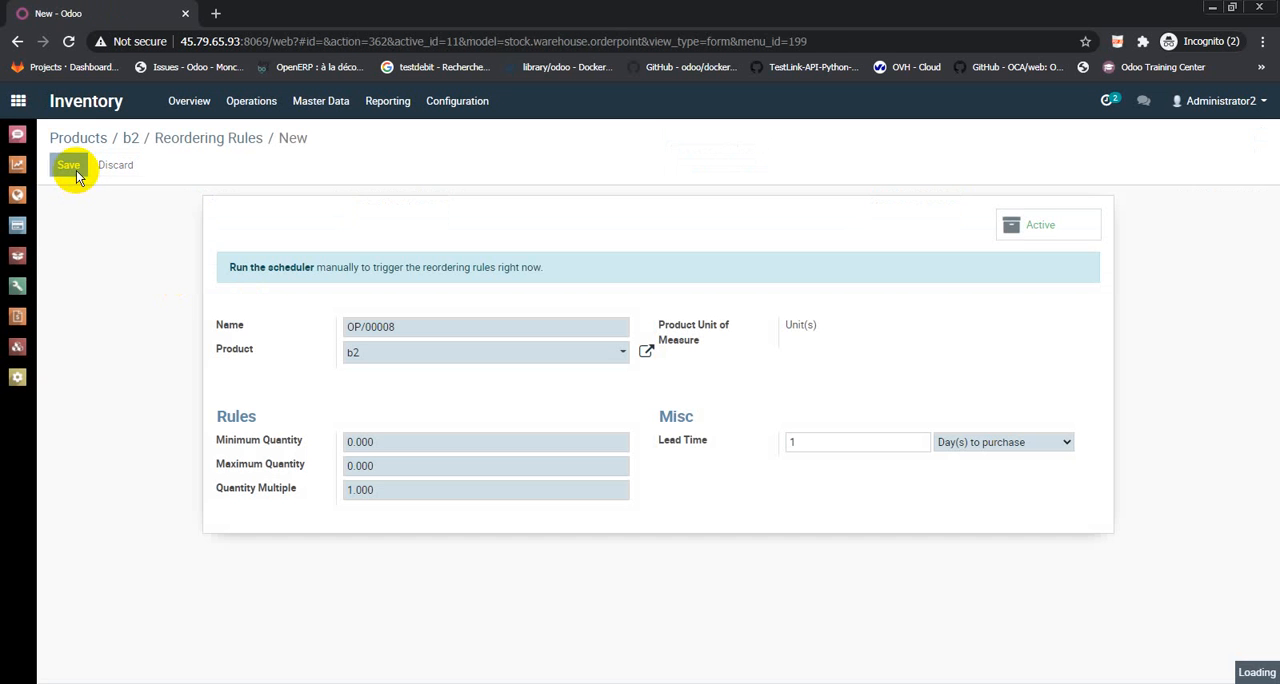
pyautogui.click(128, 138)
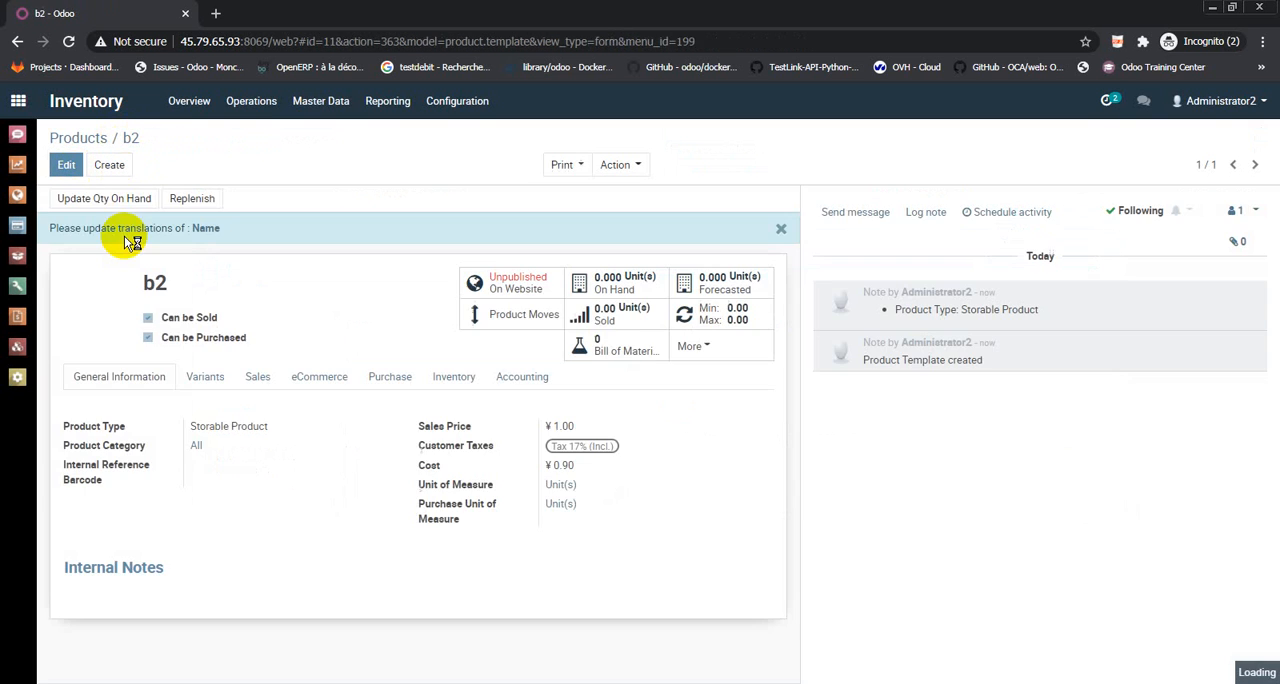
# Create another storable product named b3 and set its cost to 0.9, keeping the default sales price
pyautogui.click(115, 170)
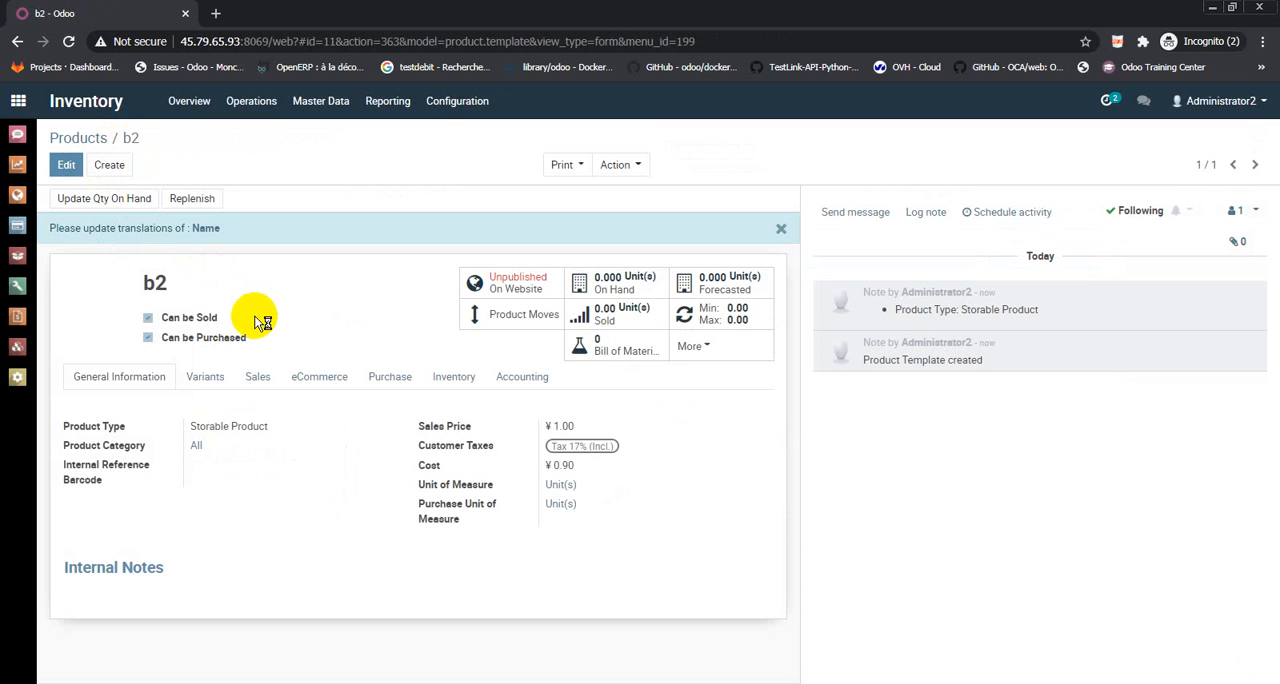
pyautogui.write('Banque')
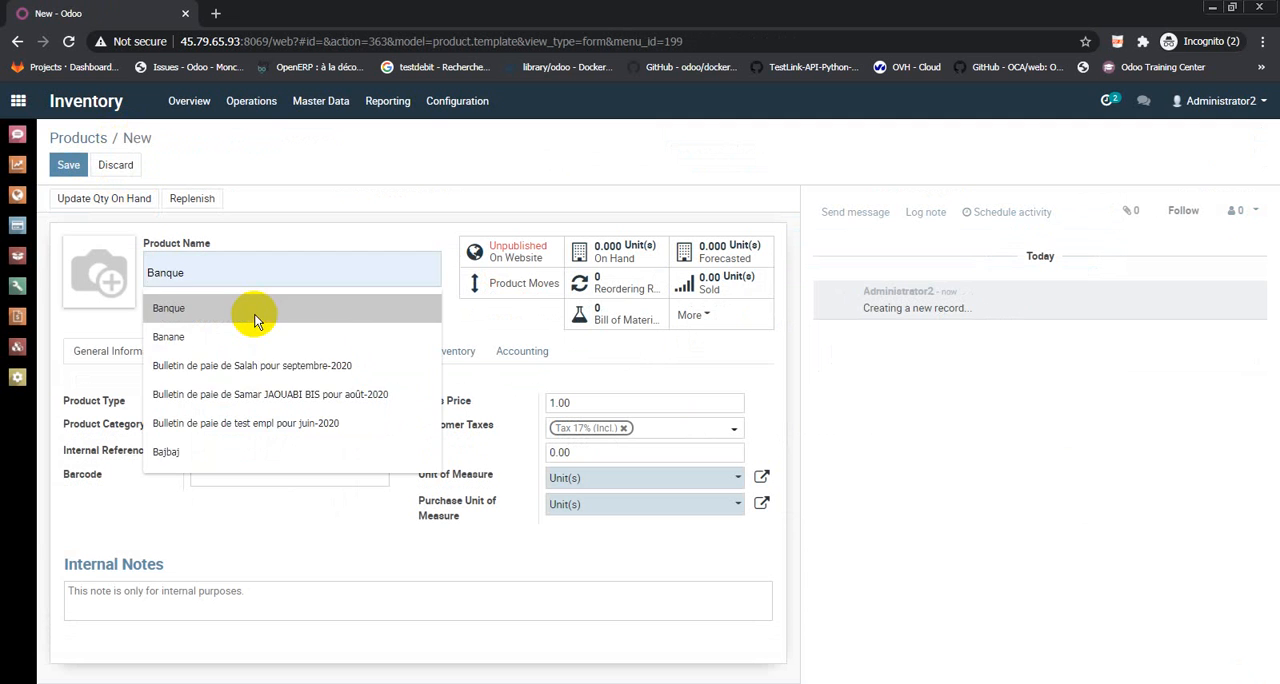
pyautogui.hotkey('ctrl', 'a')
pyautogui.write('b3')
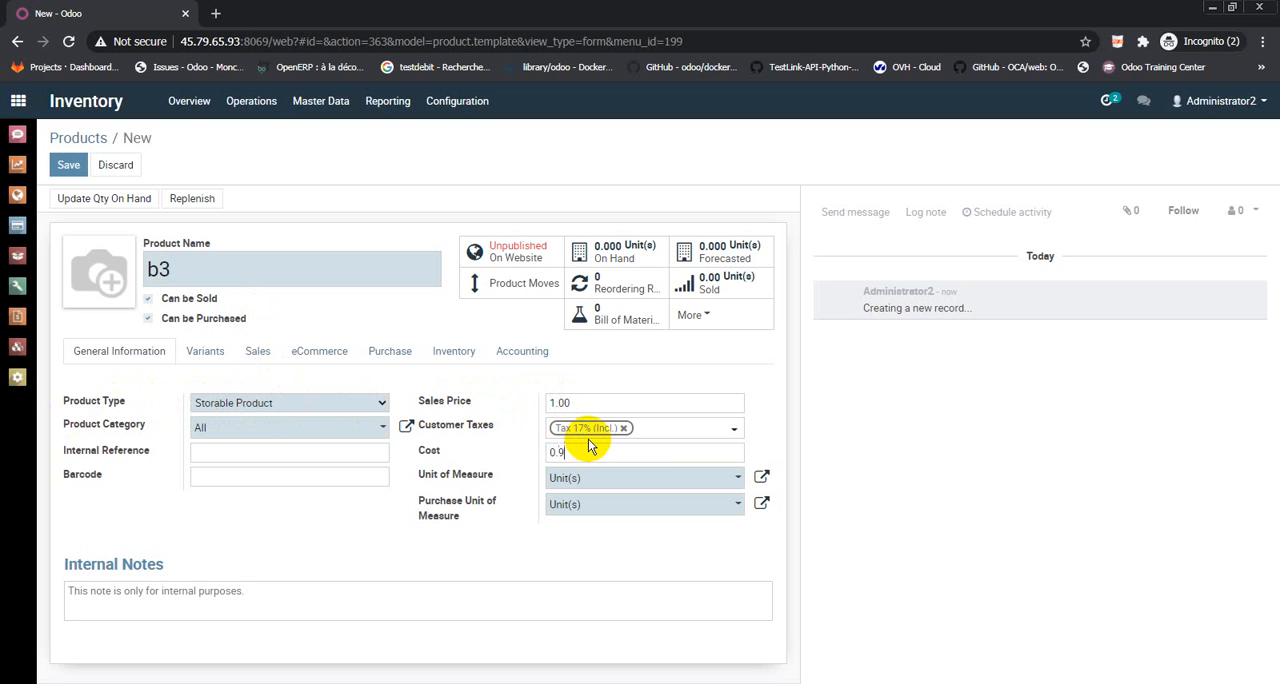
# Add Test Vendor to product b3 with a minimal quantity of 1 and a price of 0.9, and save the product with the Buy route
pyautogui.click(392, 355)
pyautogui.click(107, 450)
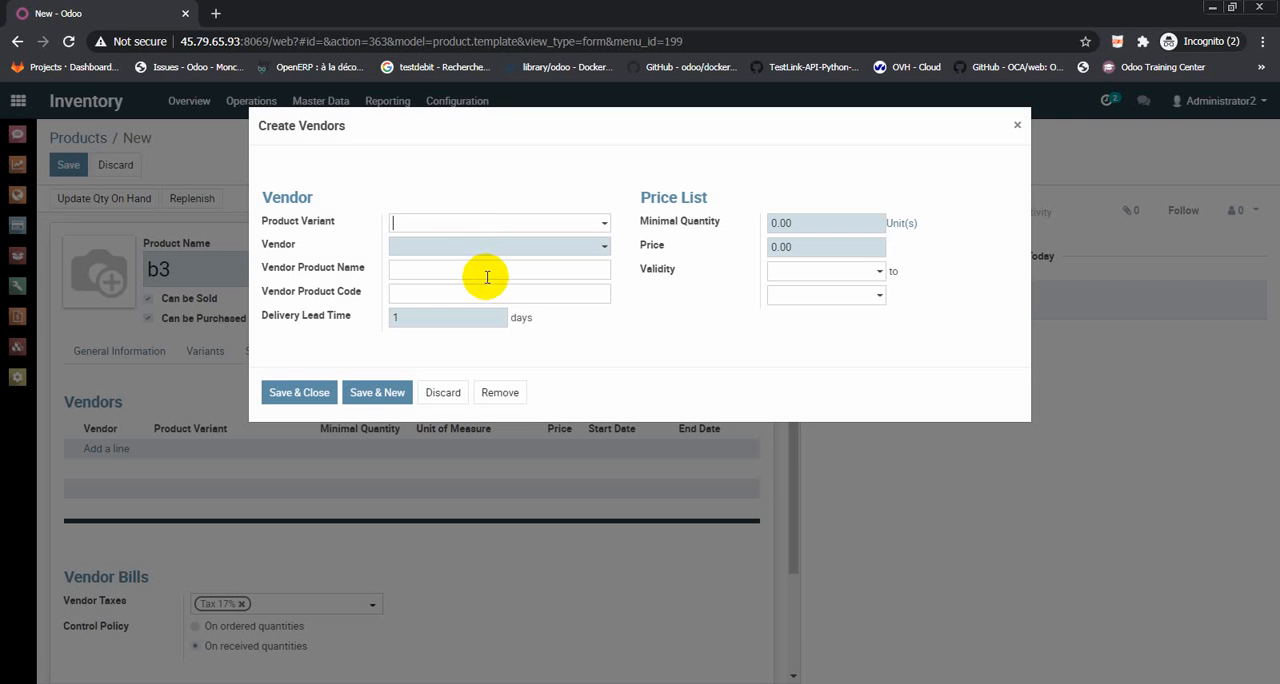
pyautogui.click(488, 246)
pyautogui.click(466, 272)
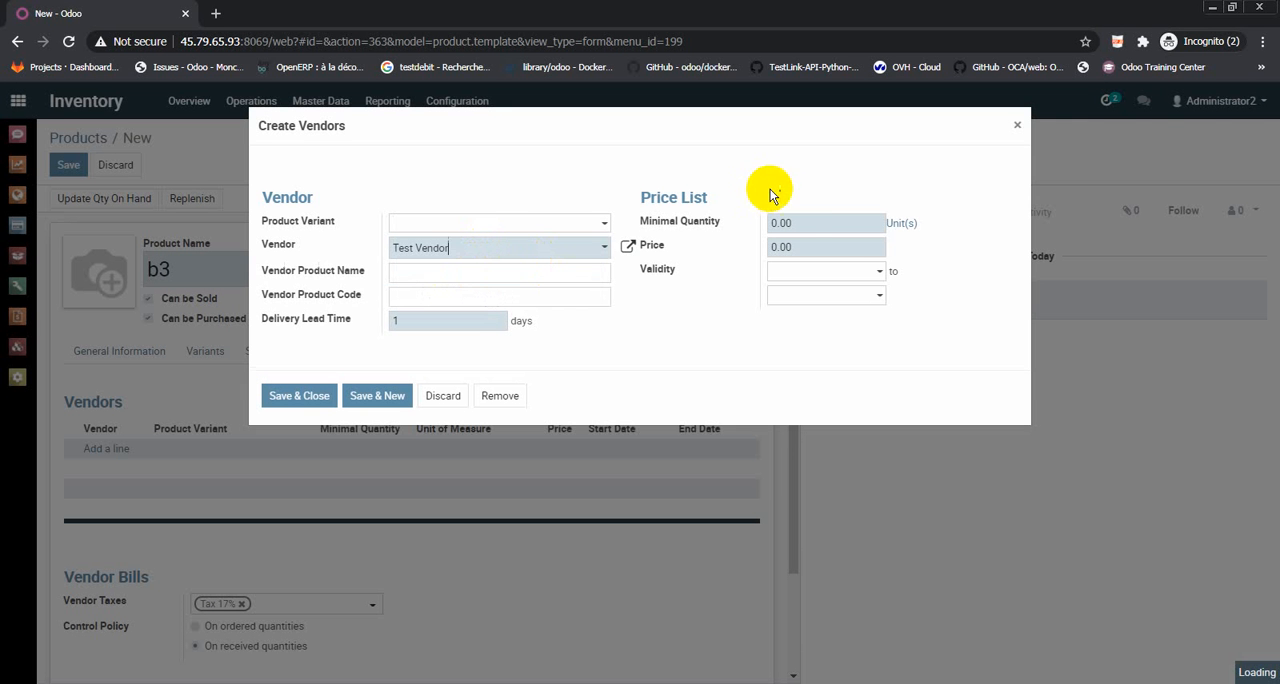
pyautogui.write('1')
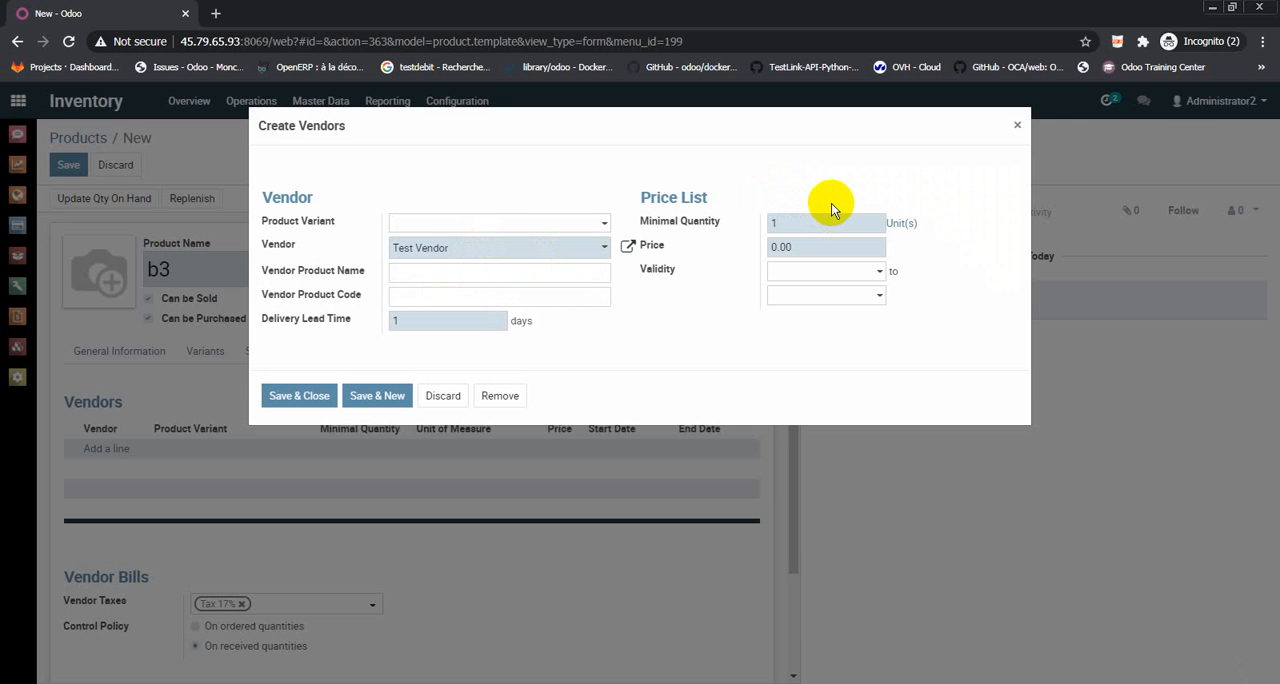
pyautogui.press('Tab')
pyautogui.write('0.9')
pyautogui.click(320, 391)
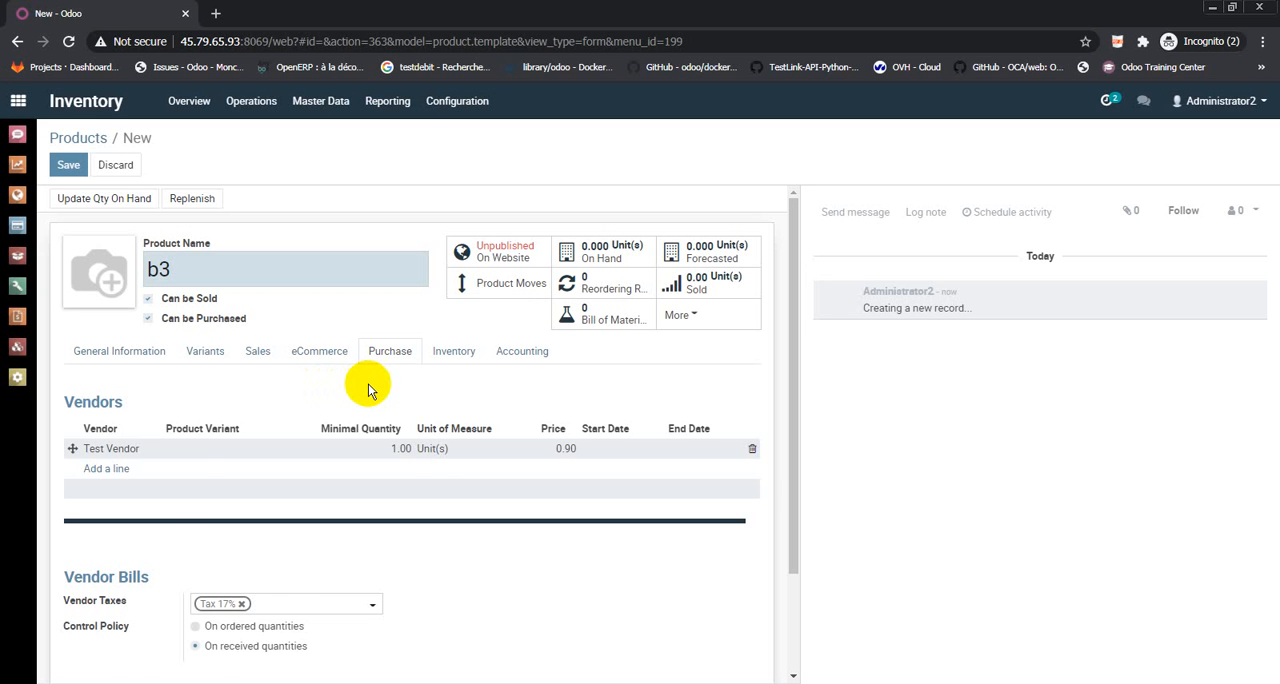
pyautogui.click(452, 360)
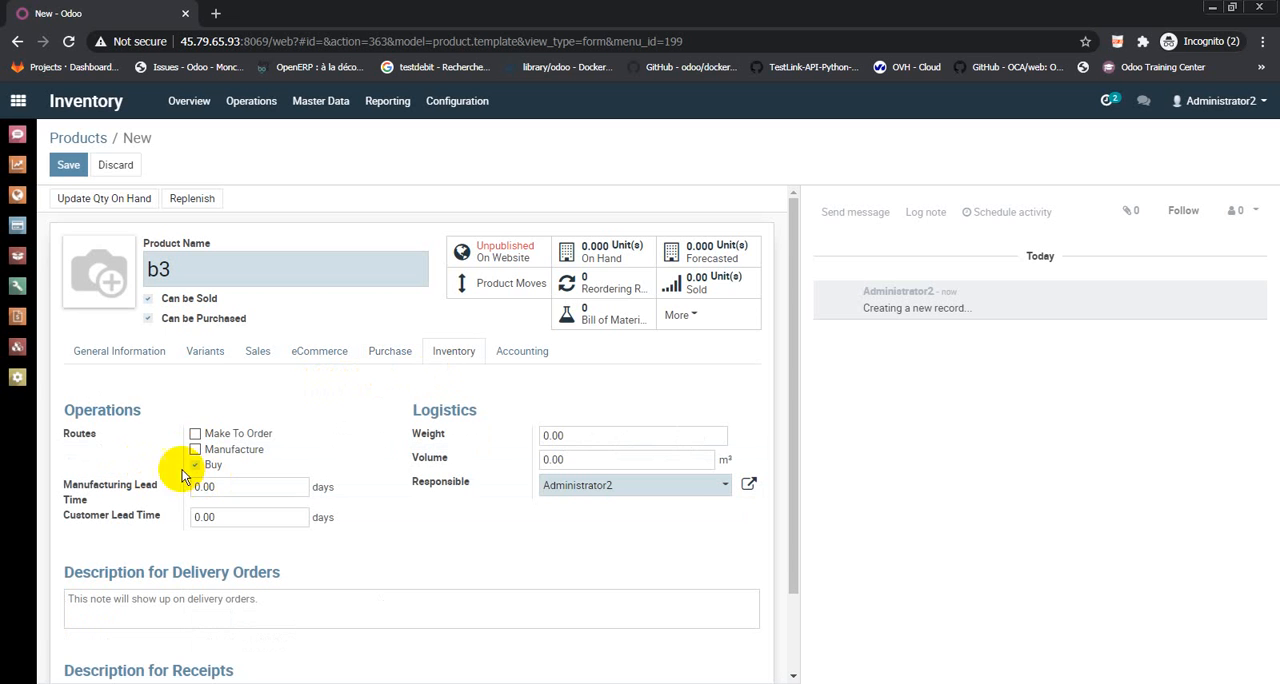
pyautogui.click(68, 165)
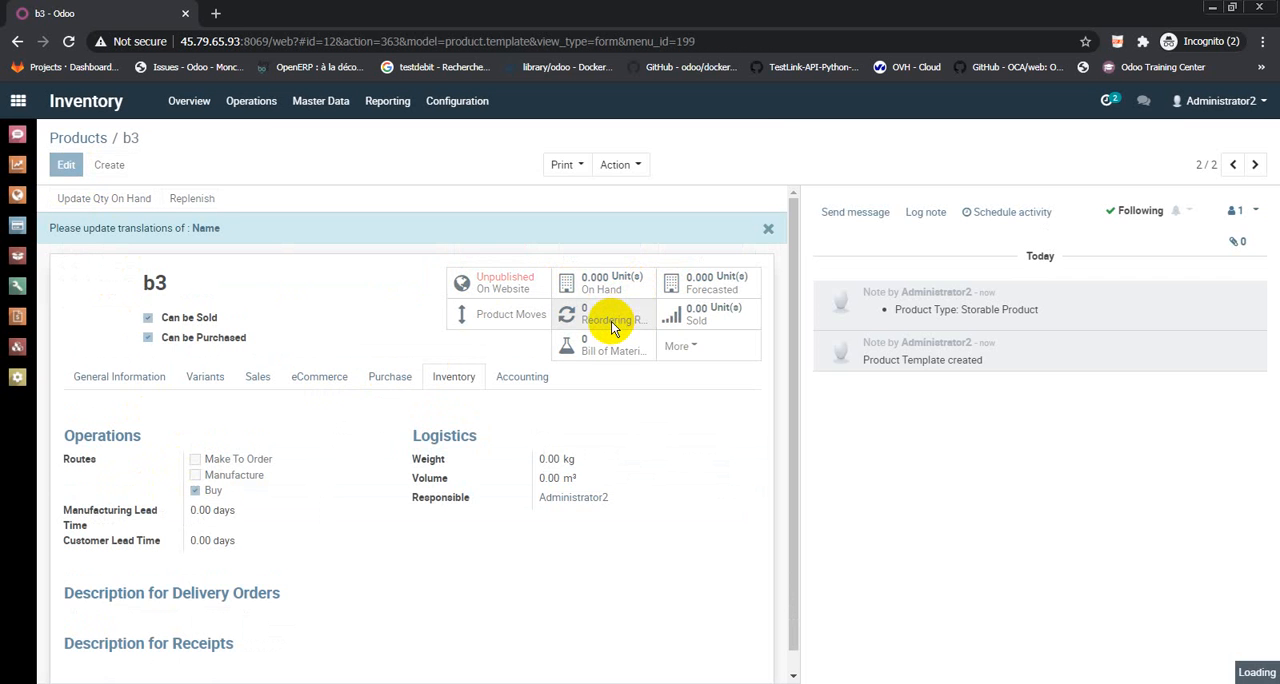
# Create and save a reordering rule for product b3 with the default quantities
pyautogui.click(611, 321)
pyautogui.click(86, 170)
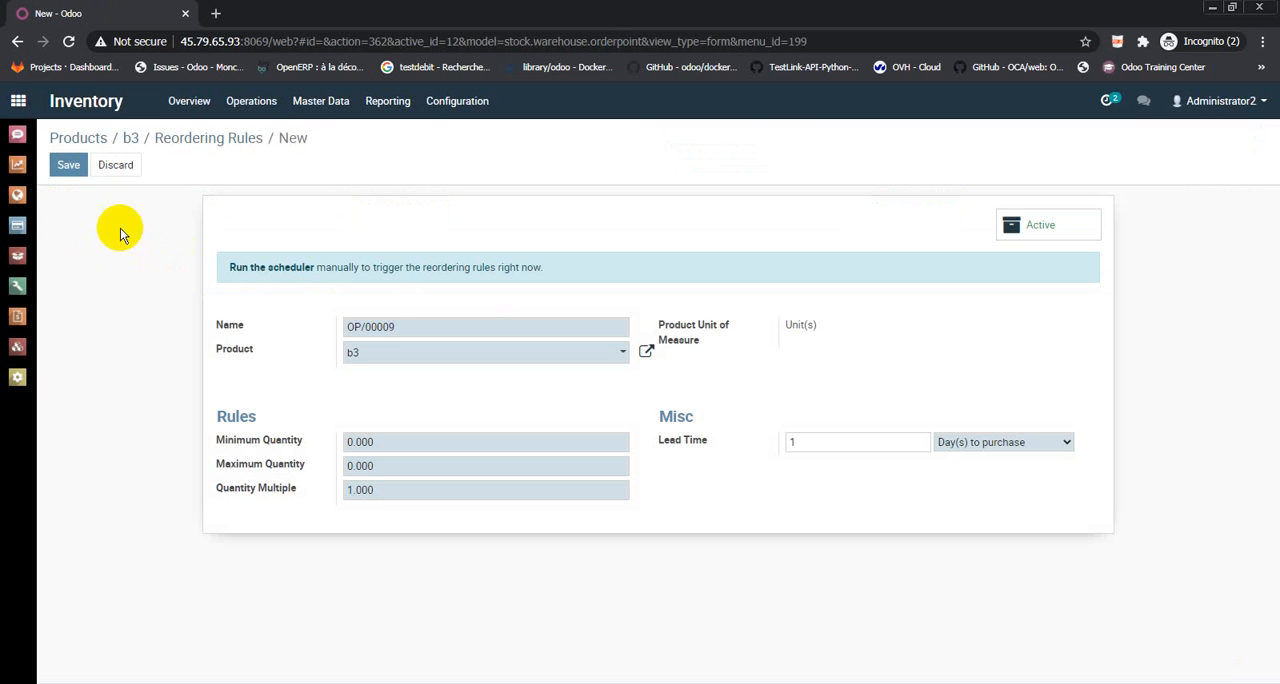
pyautogui.click(68, 165)
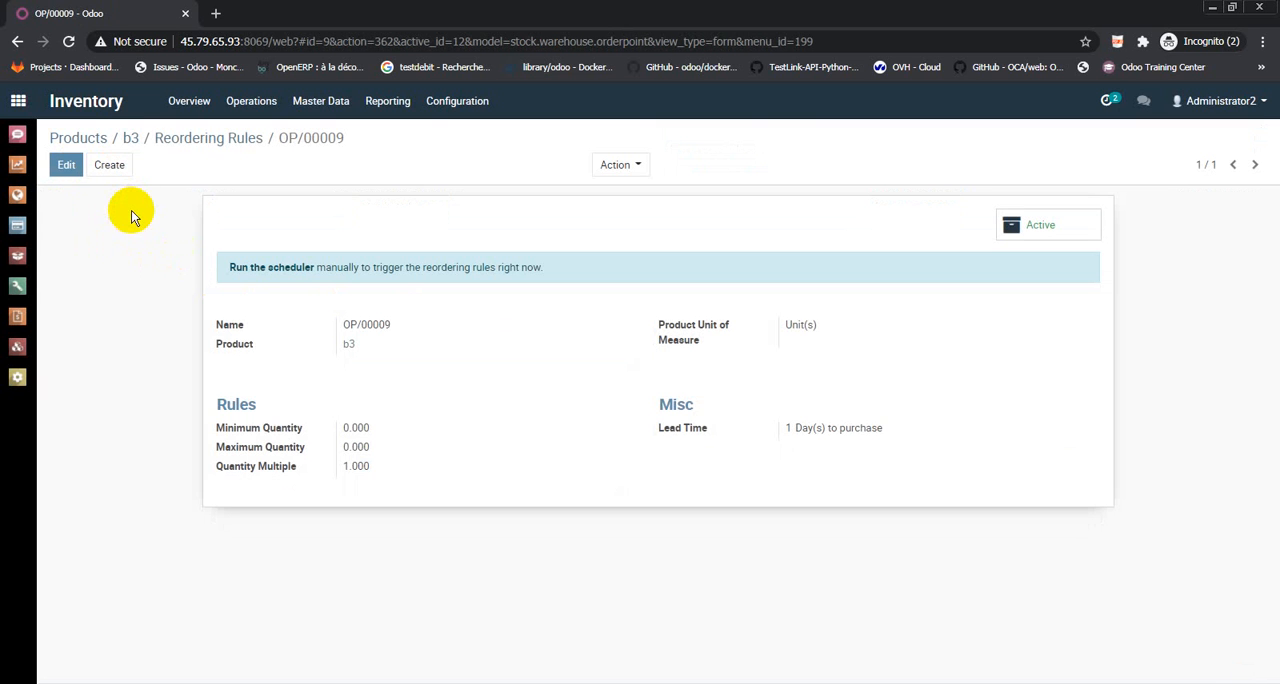
# Start a new bill of materials for product B with component b1 at the default quantity, and add a second component line
pyautogui.click(86, 138)
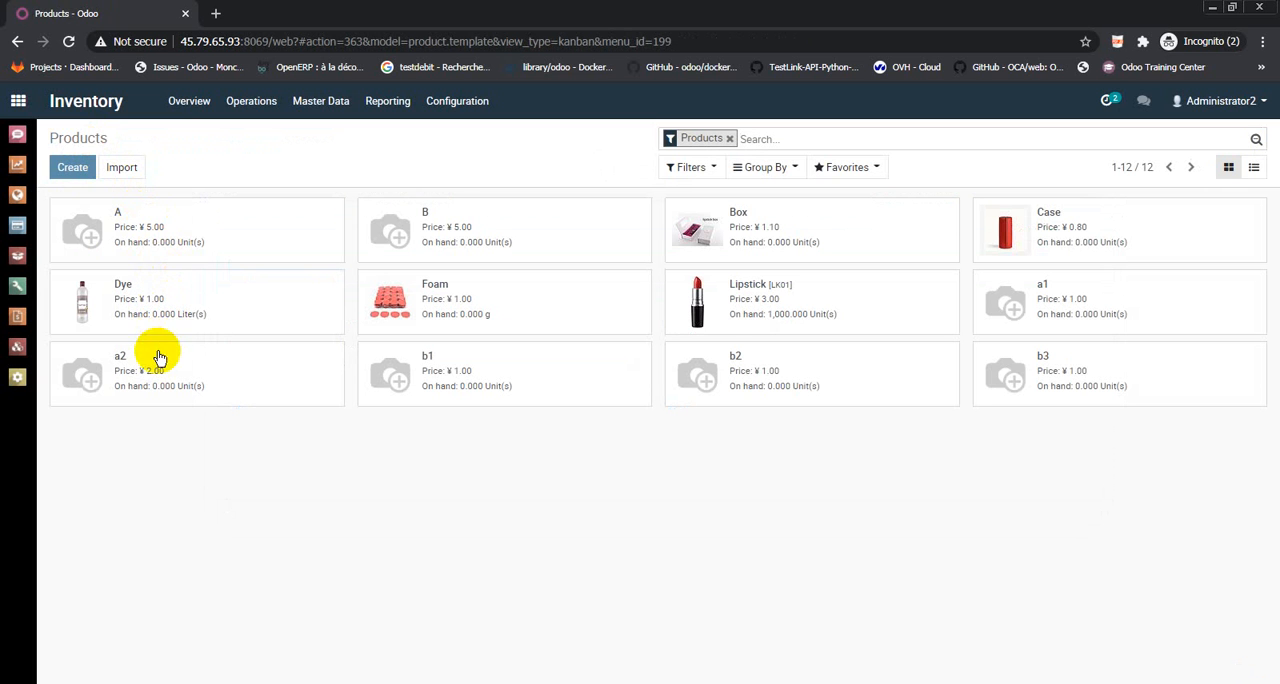
pyautogui.click(458, 218)
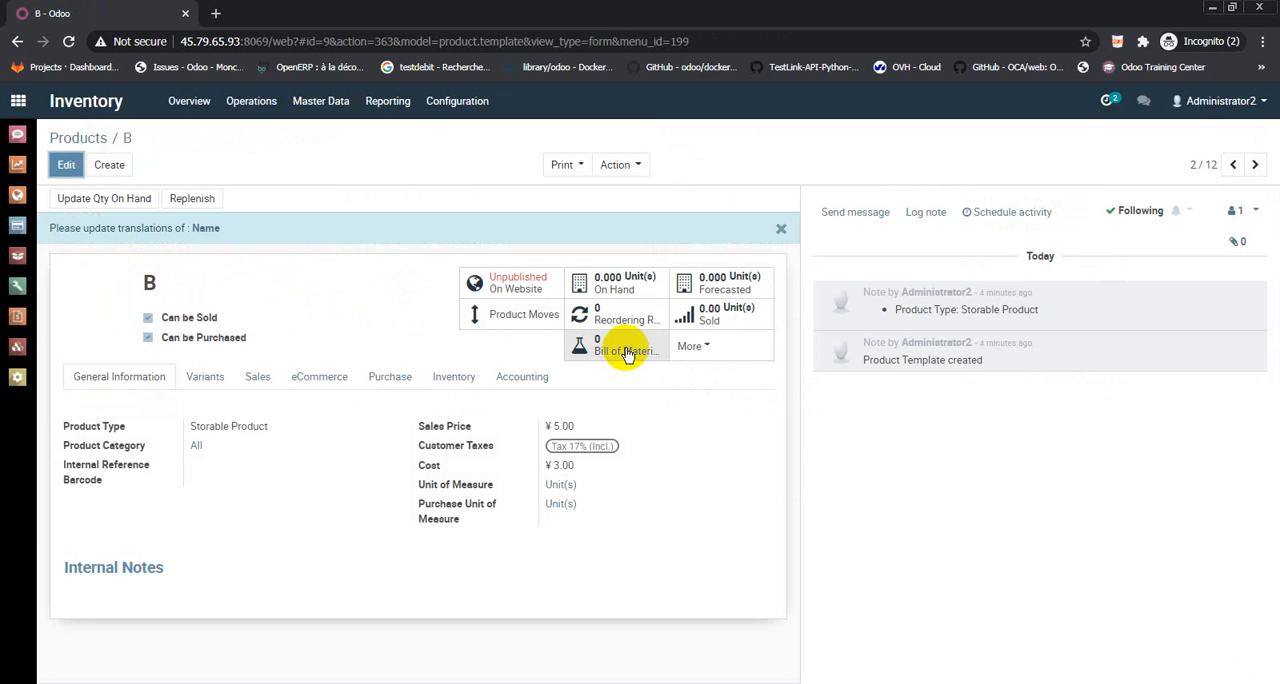
pyautogui.click(627, 351)
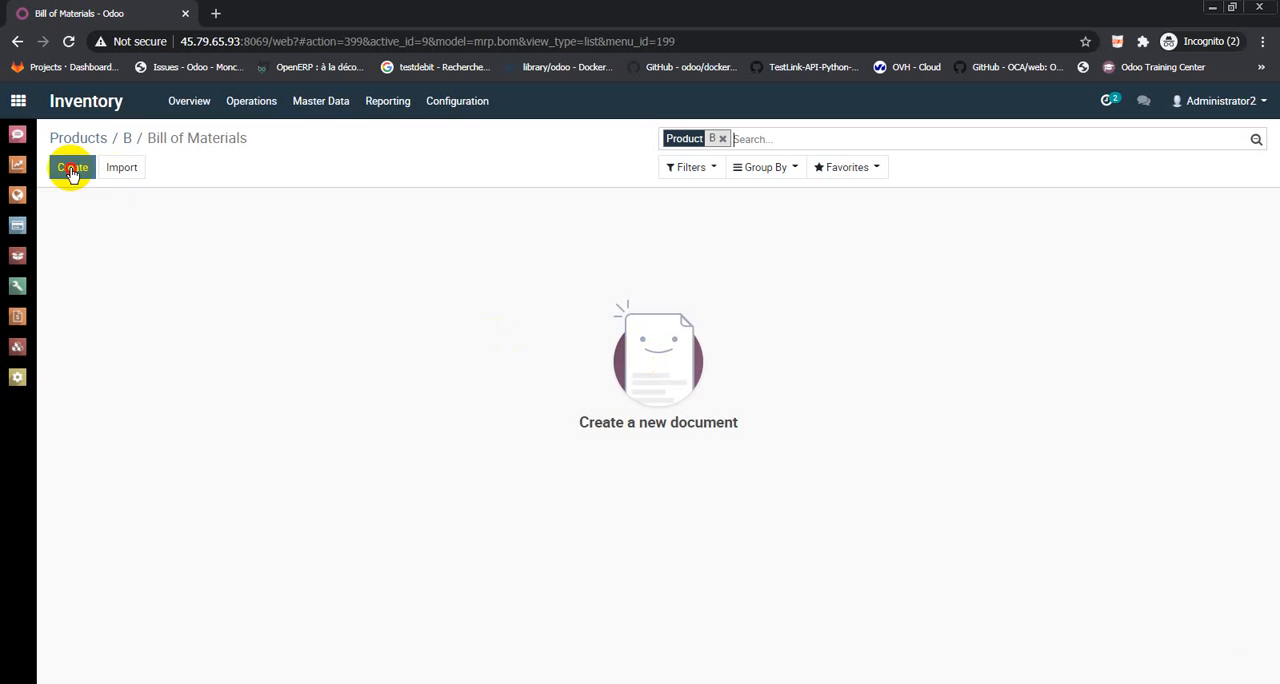
pyautogui.click(74, 167)
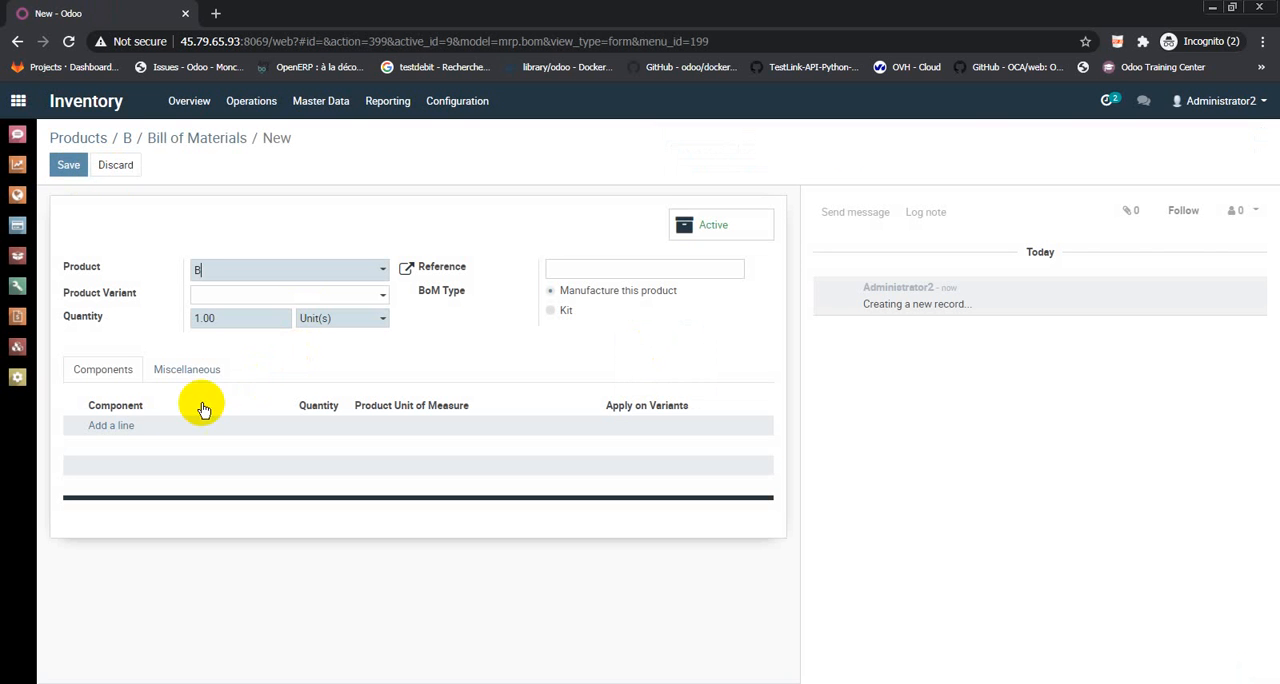
pyautogui.click(120, 430)
pyautogui.click(128, 430)
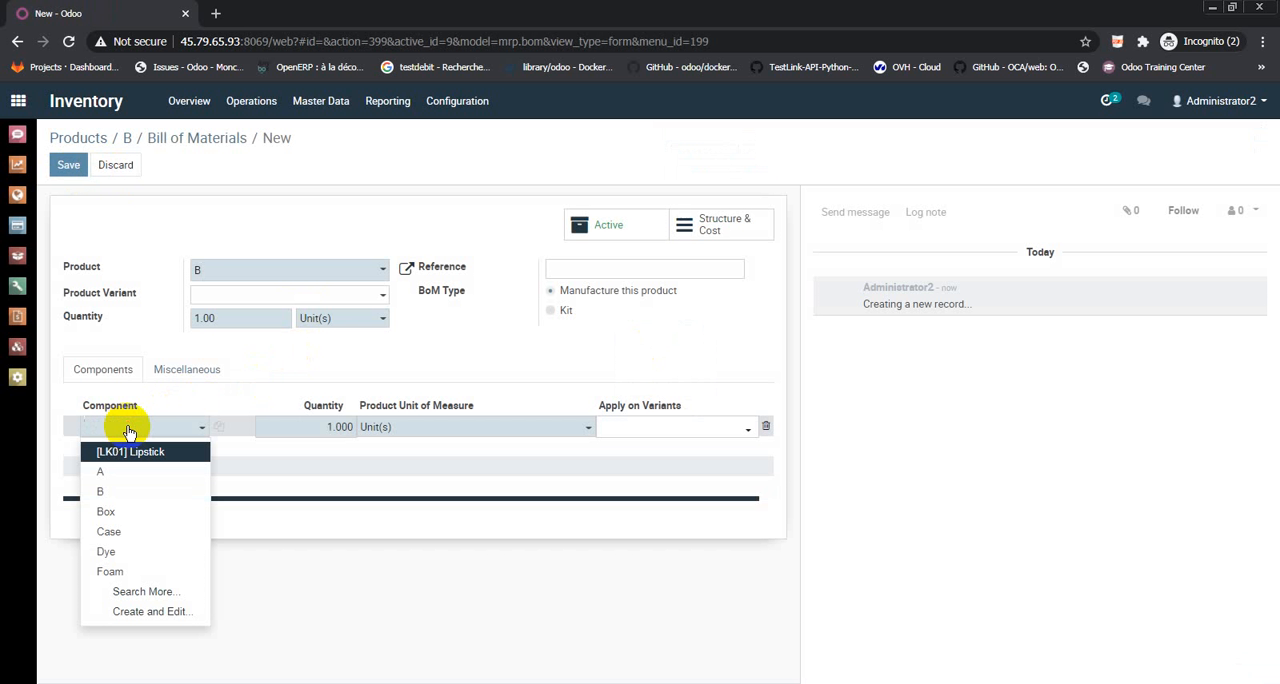
pyautogui.write('b1')
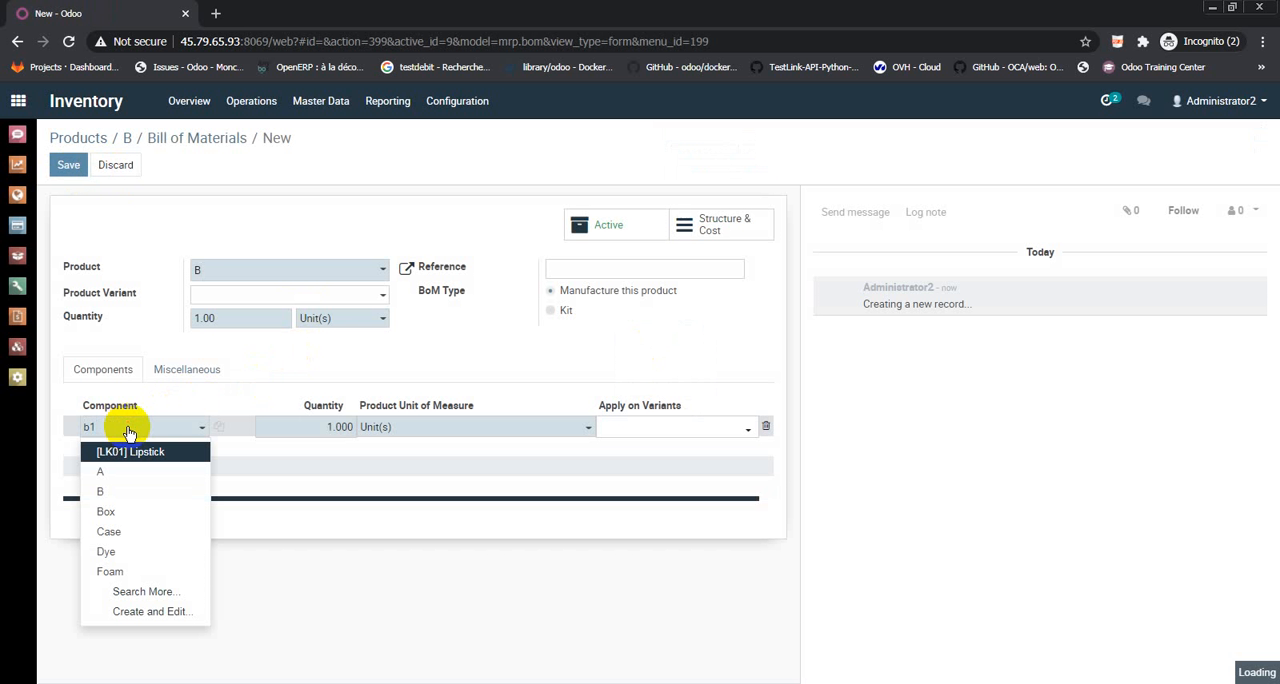
pyautogui.click(118, 453)
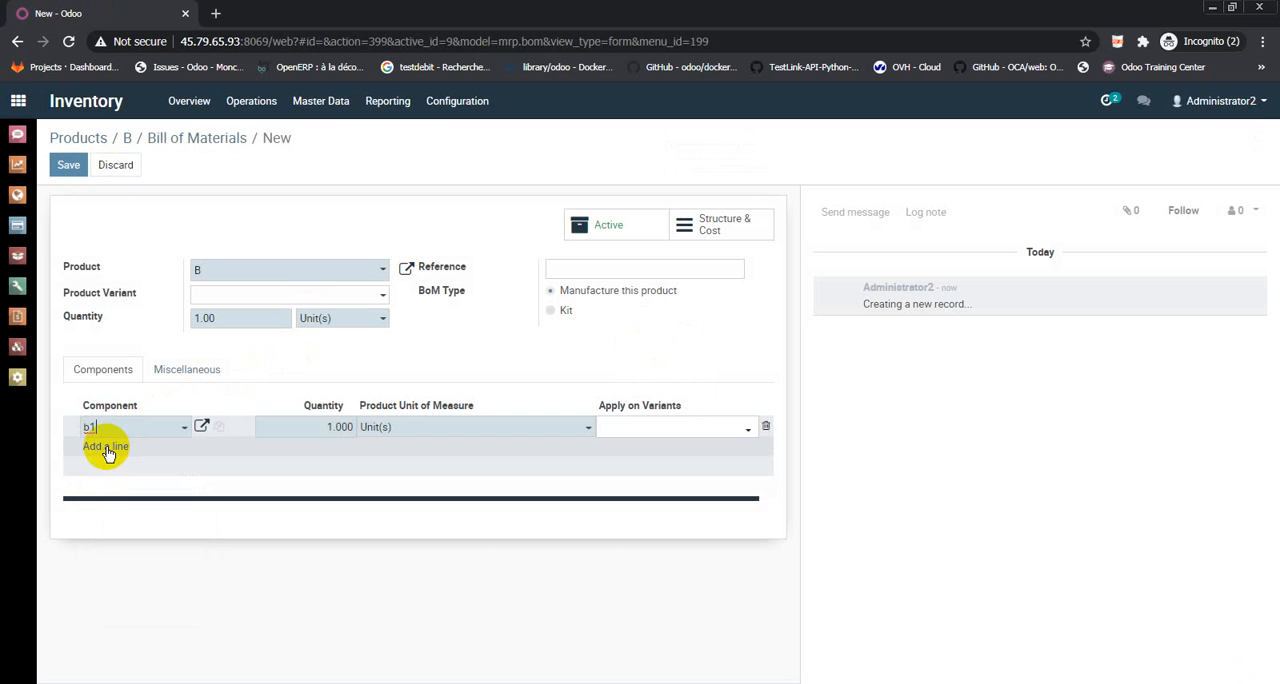
pyautogui.click(108, 453)
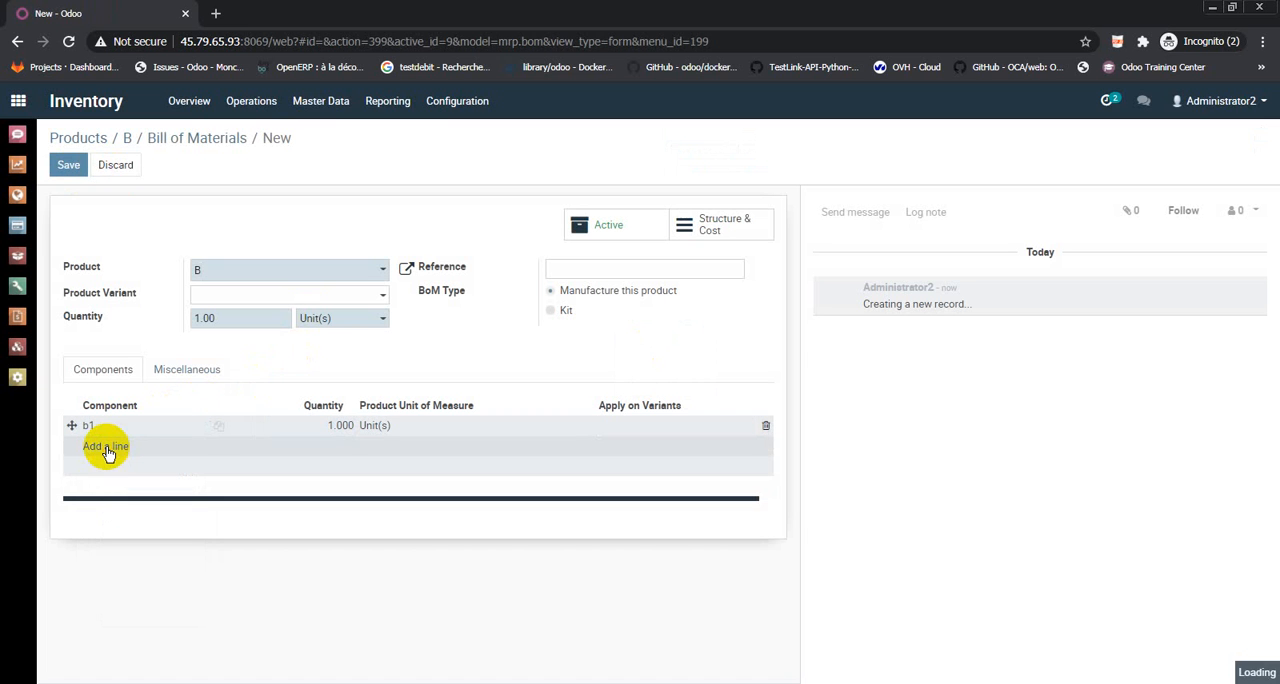
pyautogui.write('b2')
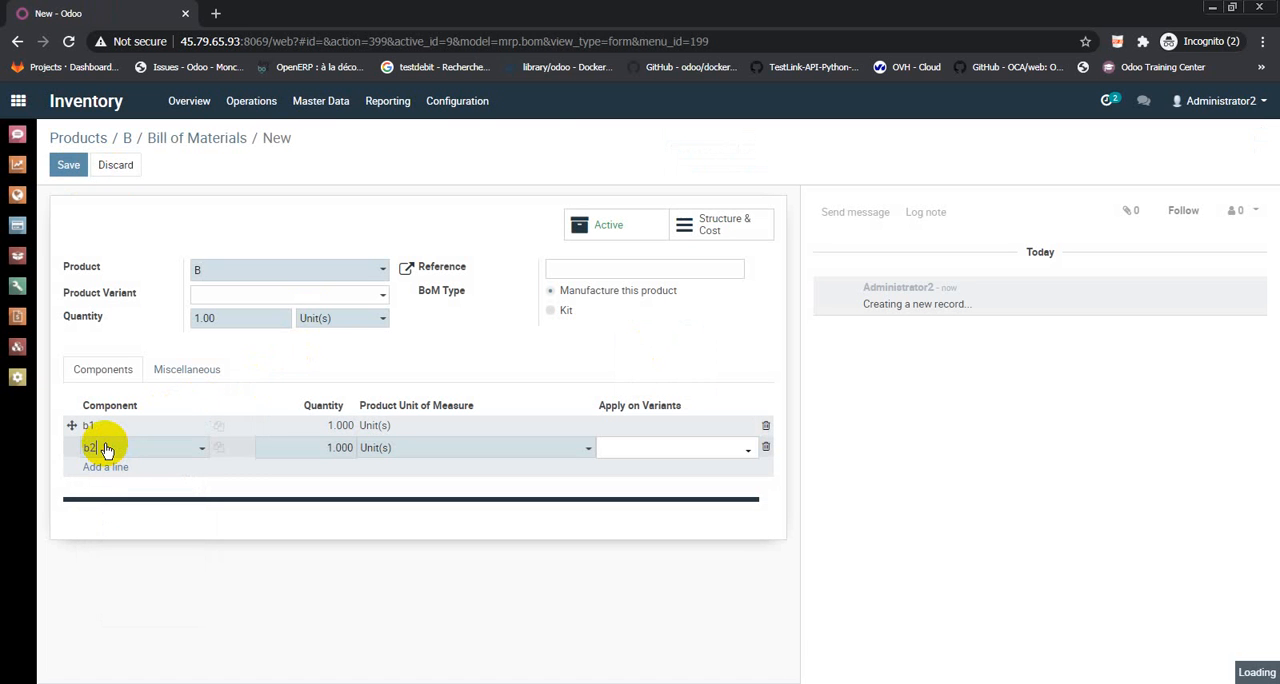
pyautogui.click(313, 447)
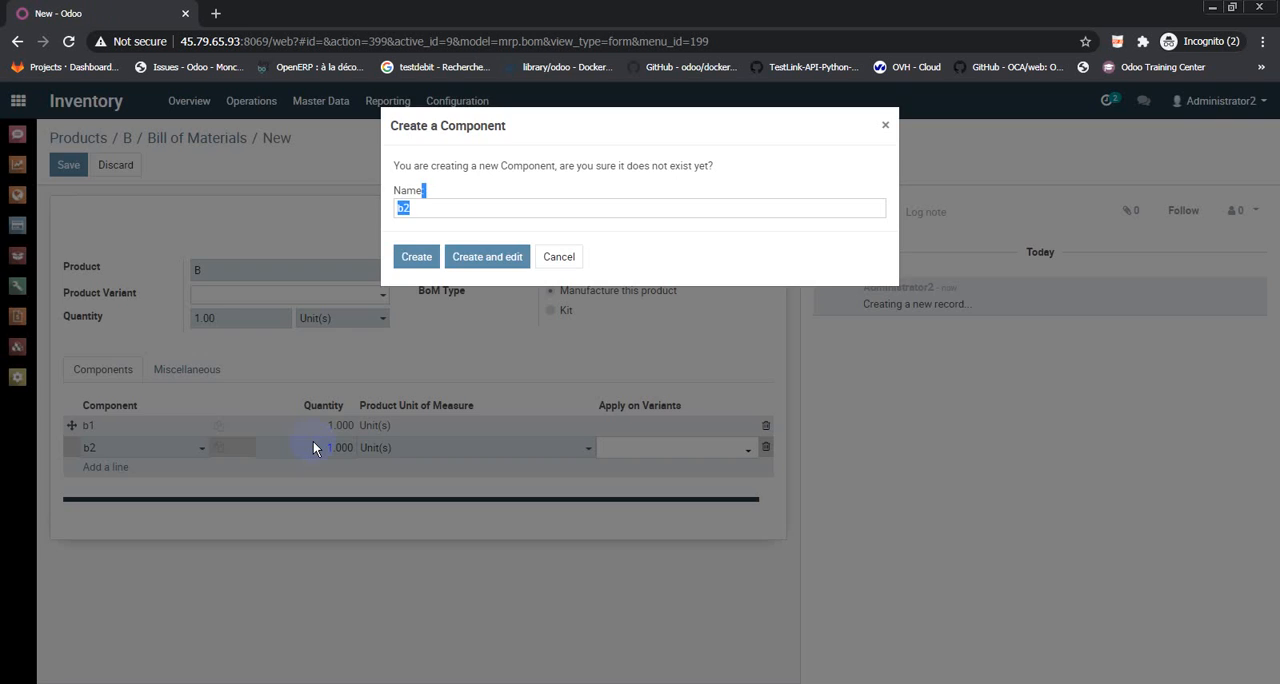
pyautogui.click(570, 256)
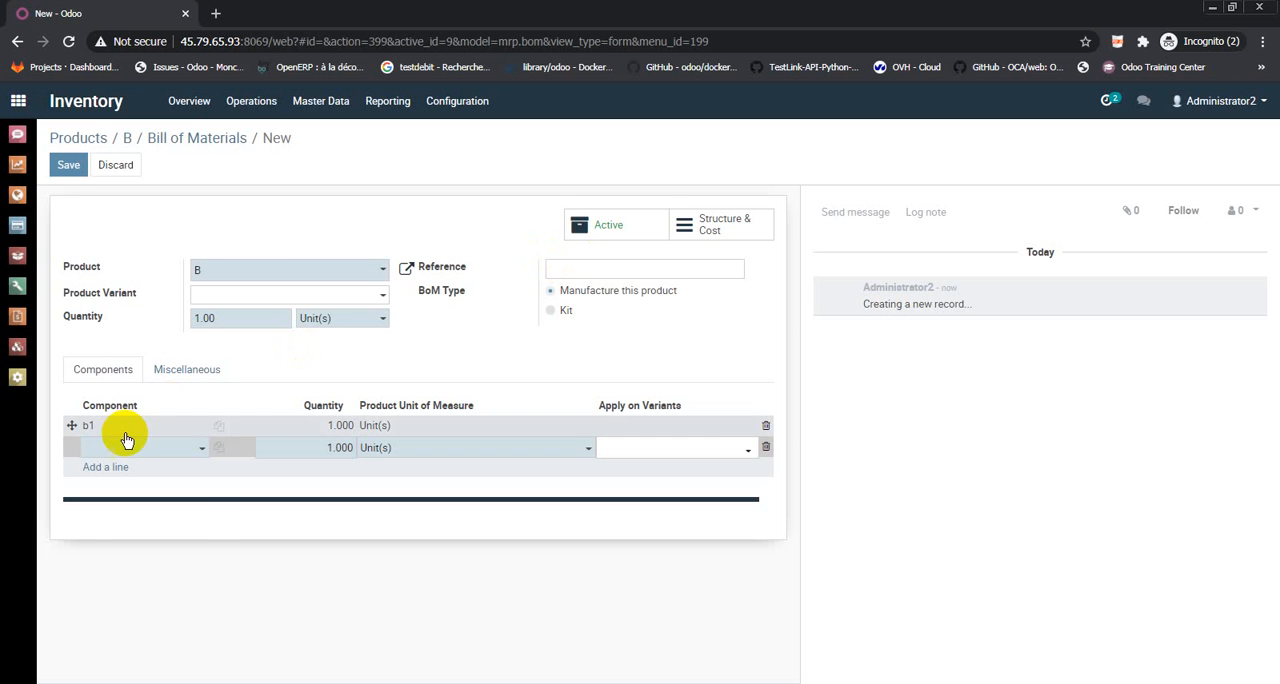
# Choose the existing product b2 as the second component of B's bill of materials and set its quantity to 2
pyautogui.write('b')
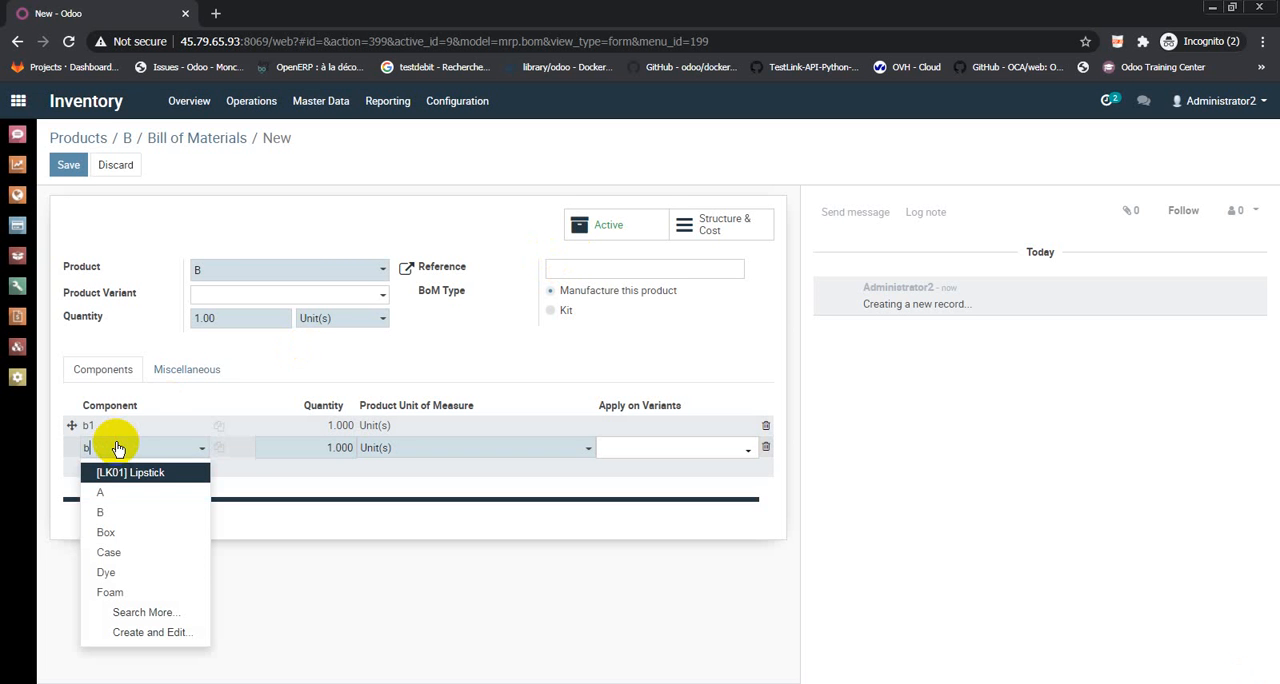
pyautogui.write('2')
pyautogui.click(117, 473)
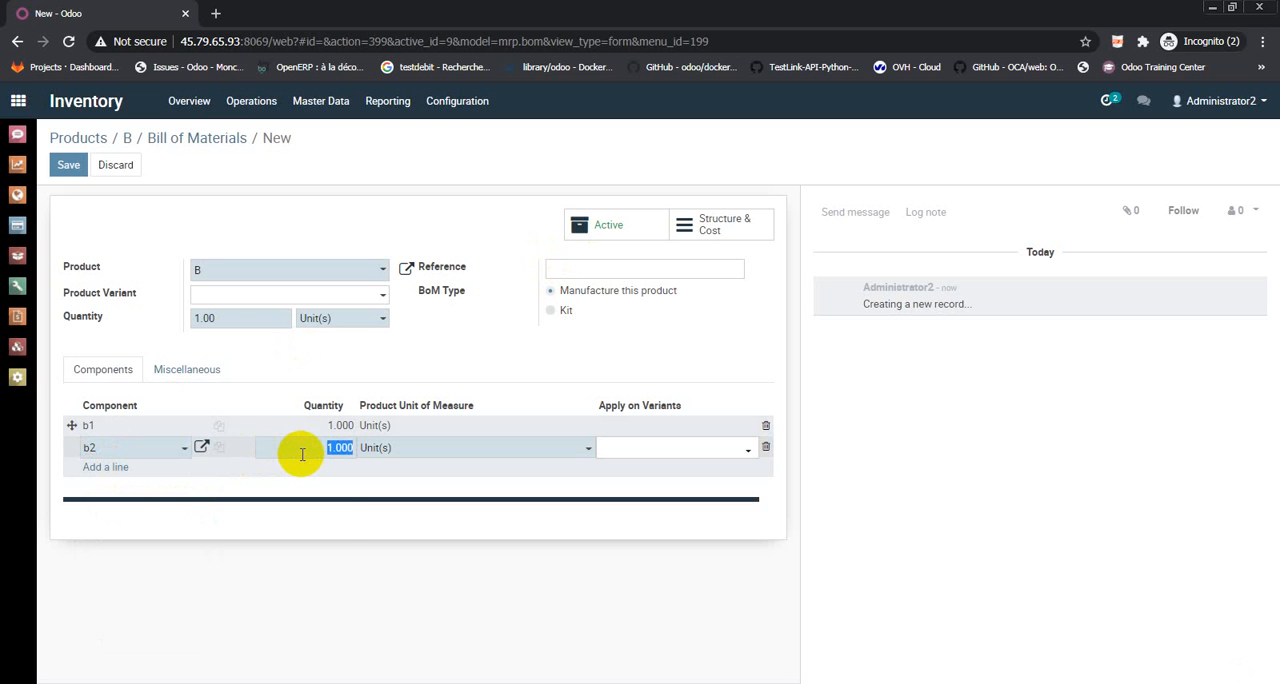
pyautogui.write('2')
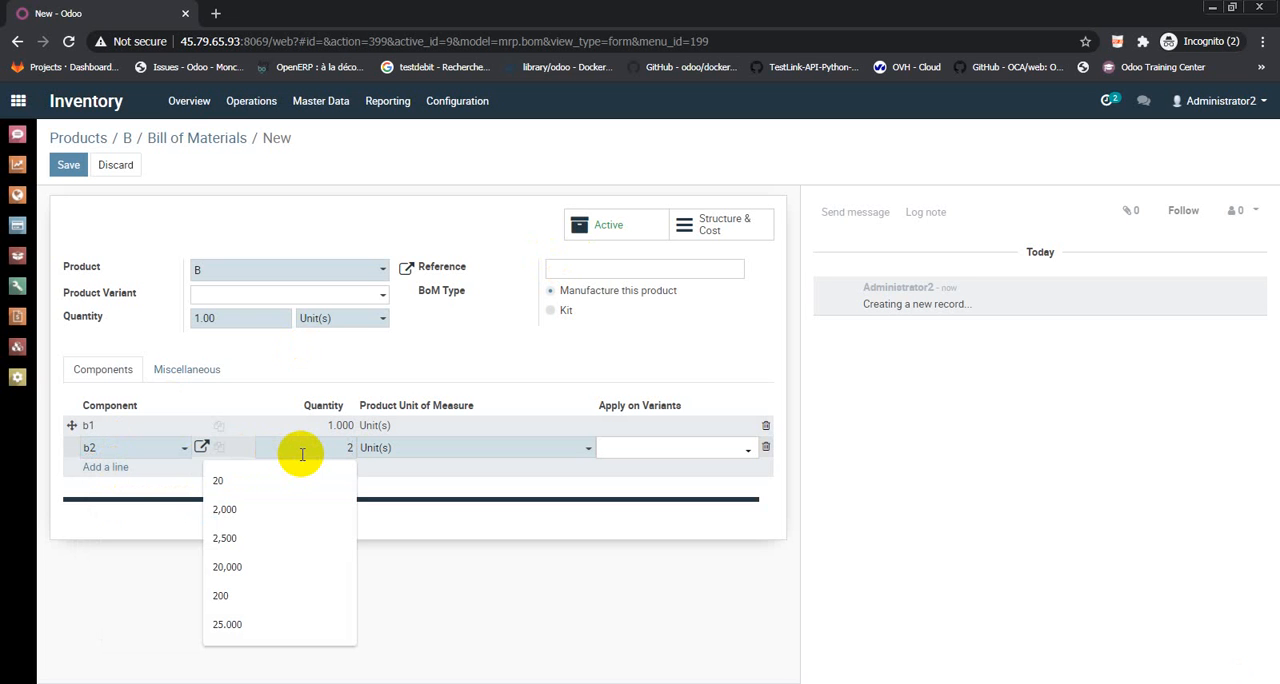
# Add a third component line to B's bill of materials and choose the existing product b3
pyautogui.click(96, 467)
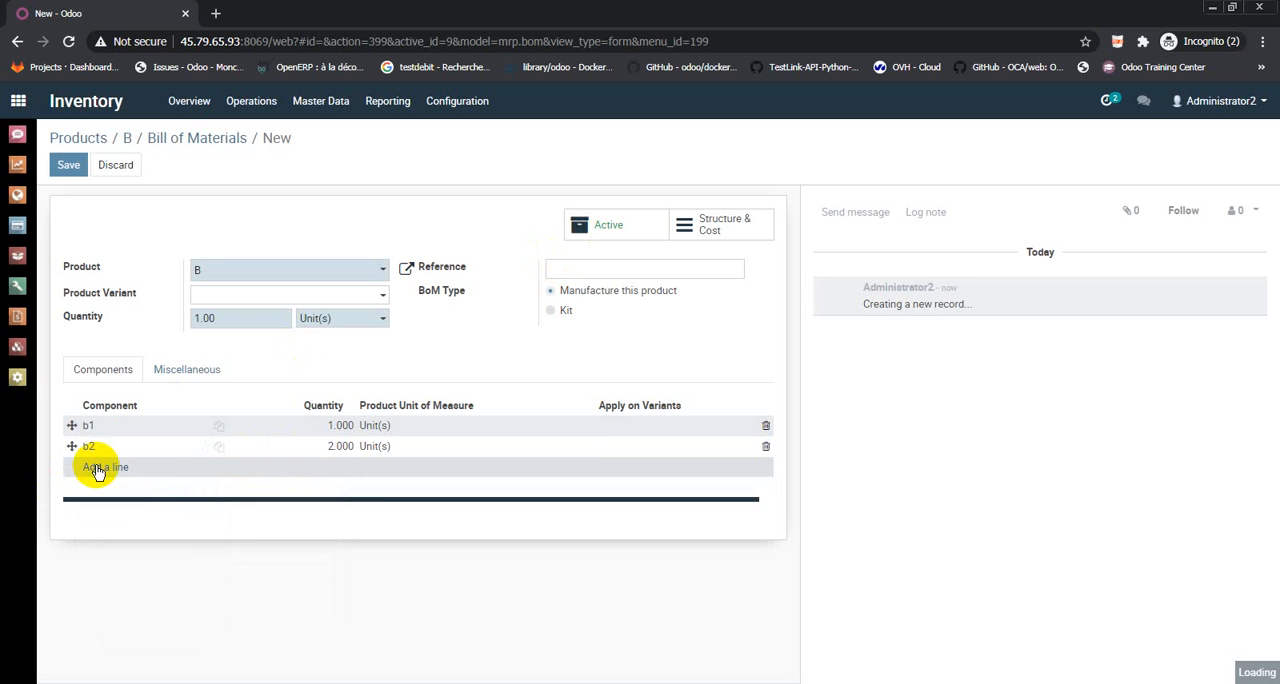
pyautogui.click(116, 469)
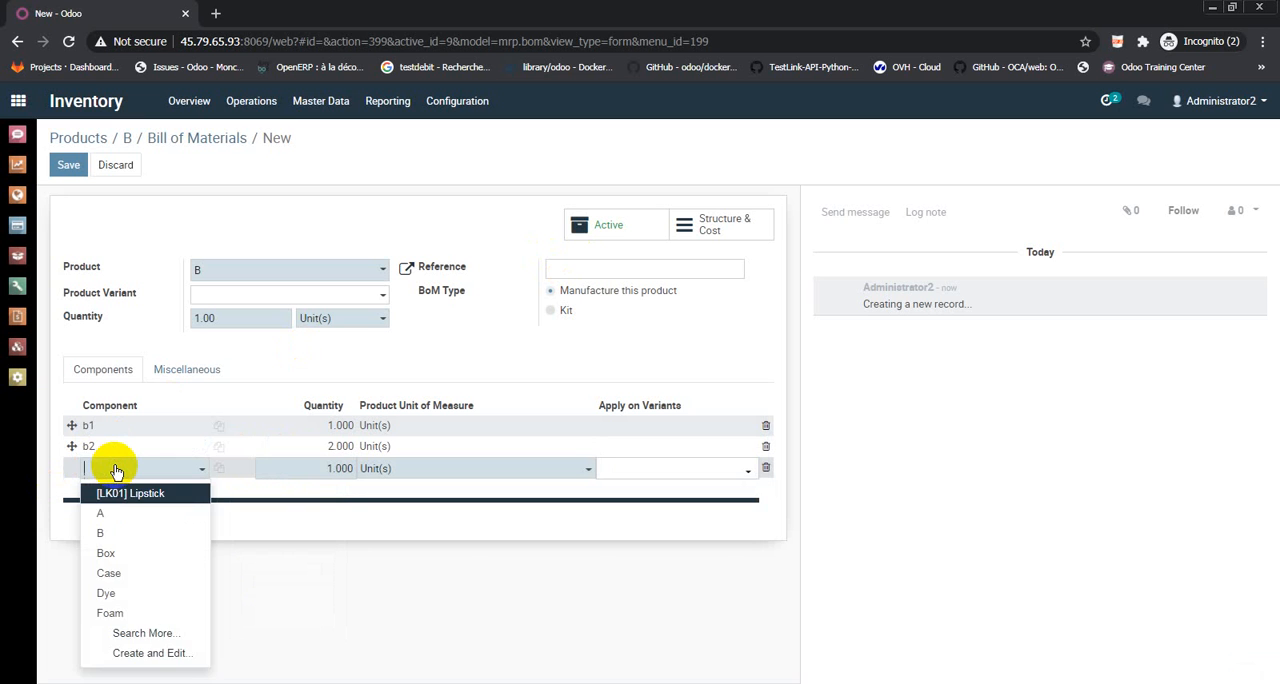
pyautogui.write('b3')
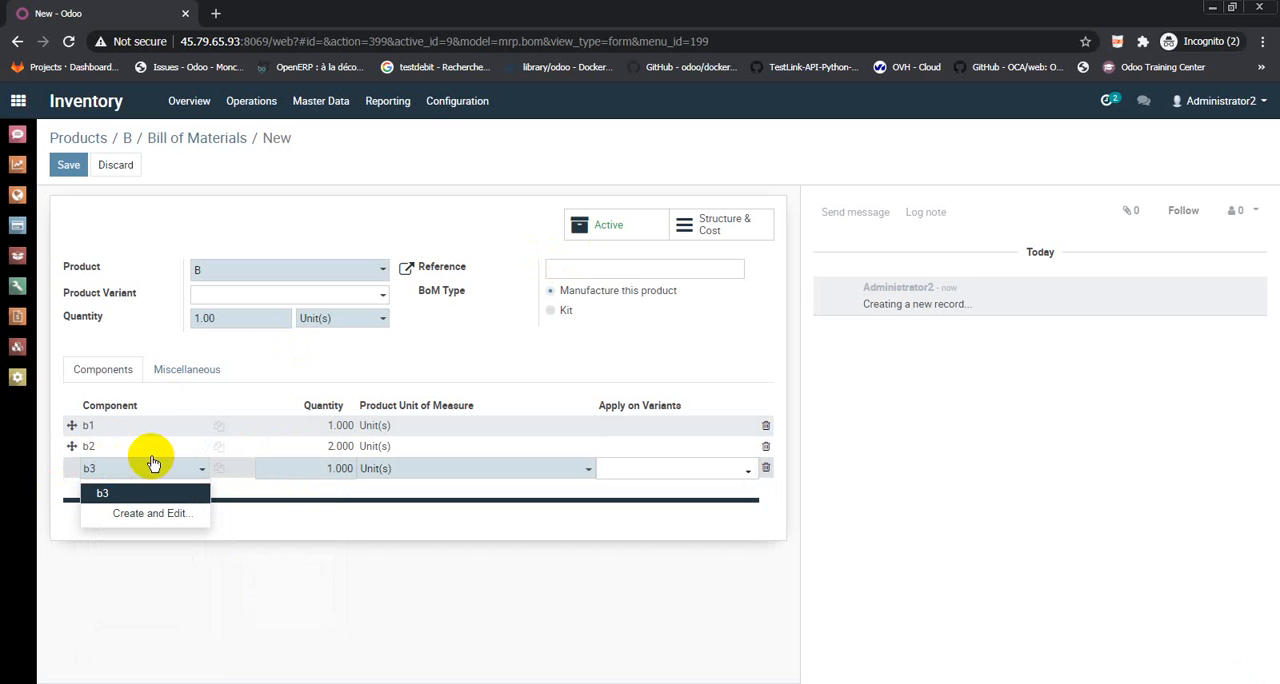
pyautogui.click(315, 468)
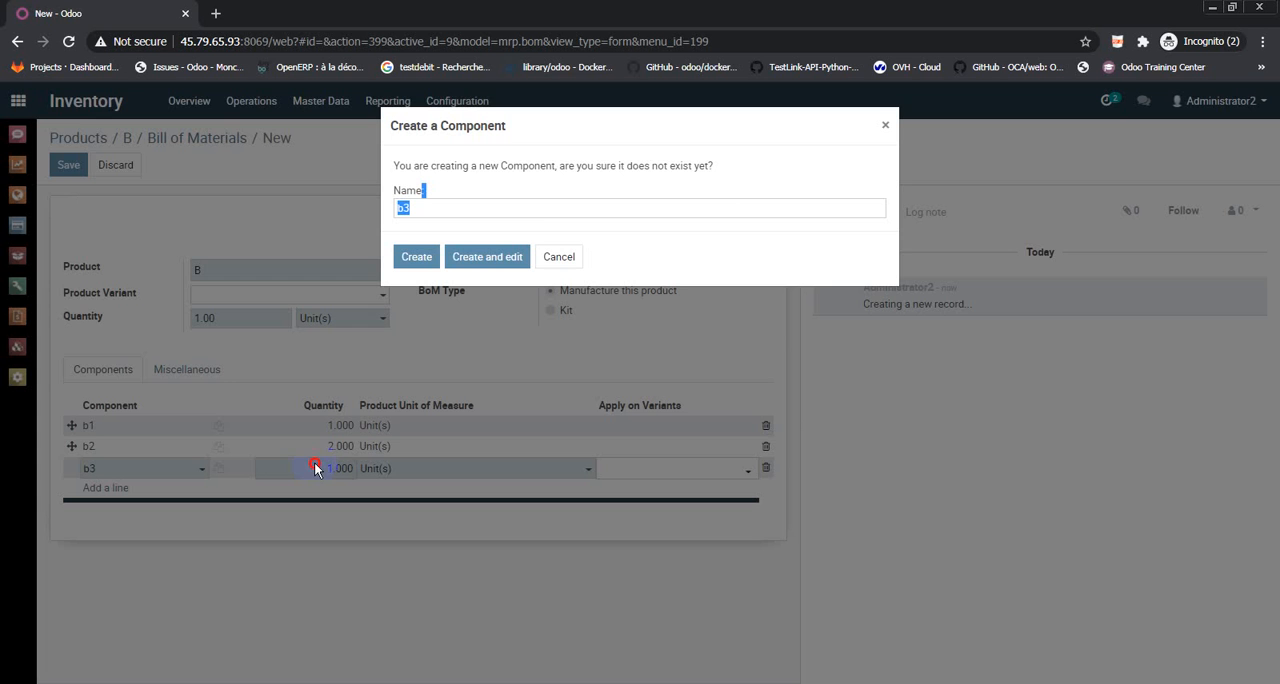
pyautogui.click(559, 257)
pyautogui.click(135, 470)
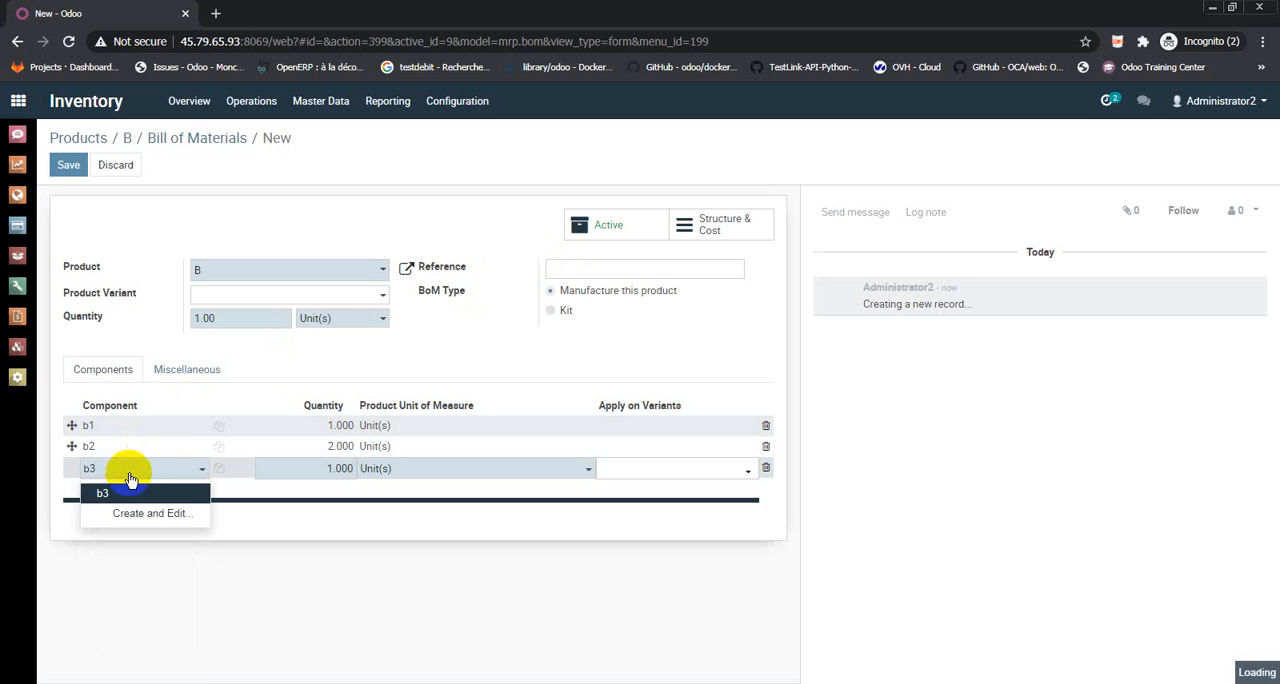
pyautogui.click(106, 490)
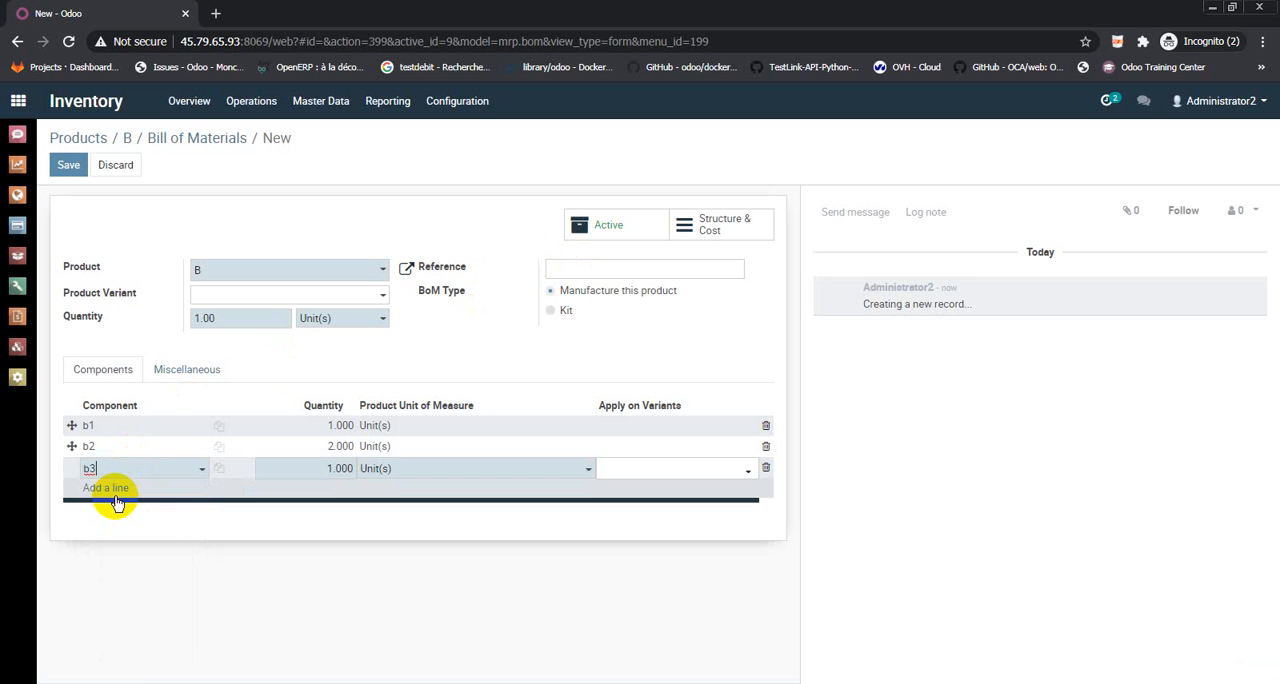
# Set the quantity of component b3 to 3 and save the bill of materials
pyautogui.click(317, 470)
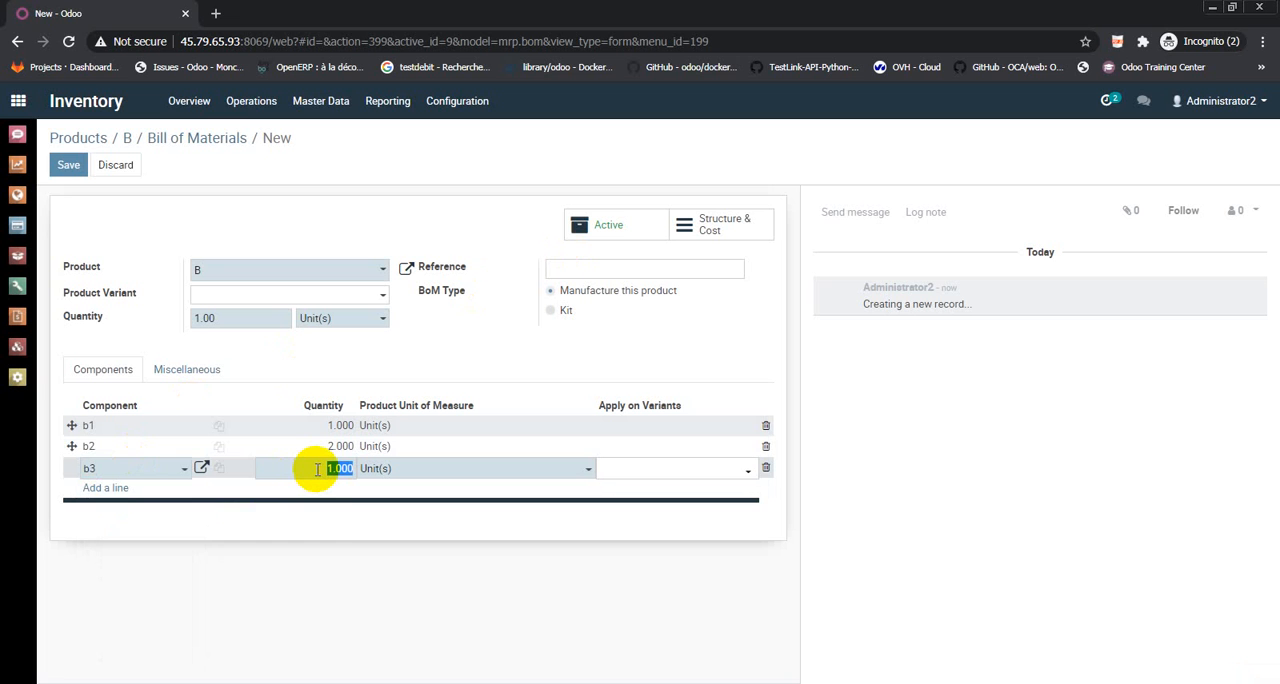
pyautogui.write('3')
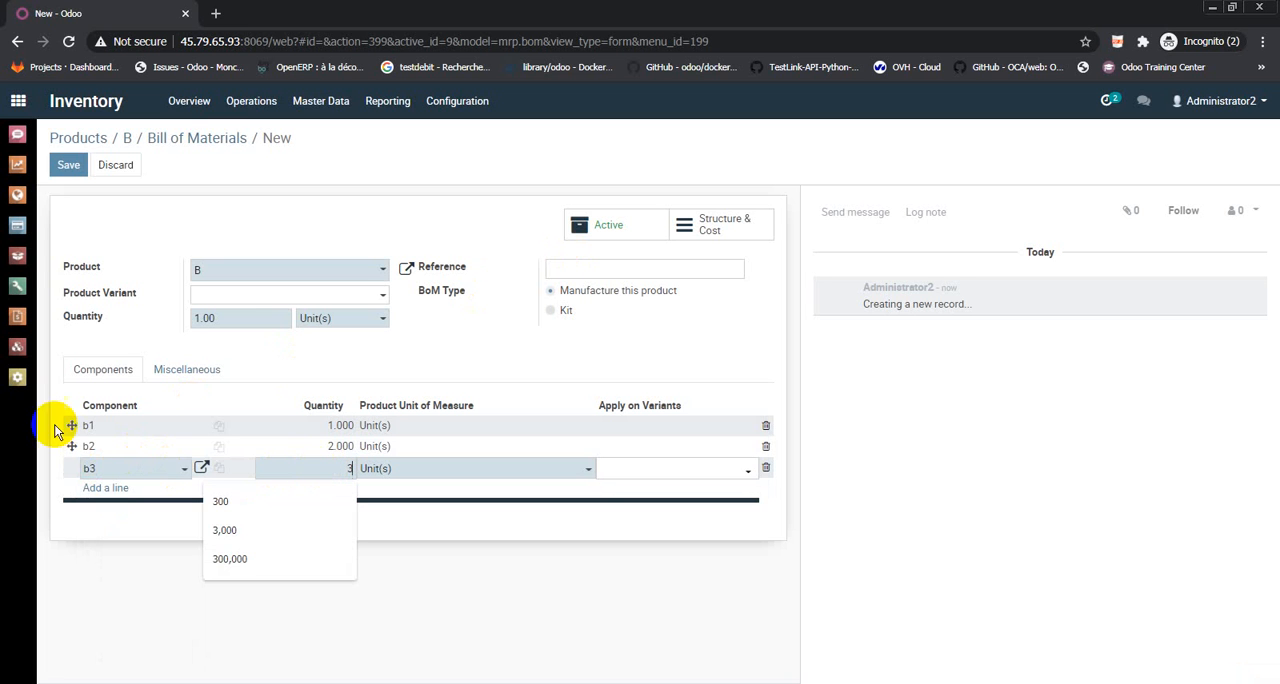
pyautogui.click(68, 172)
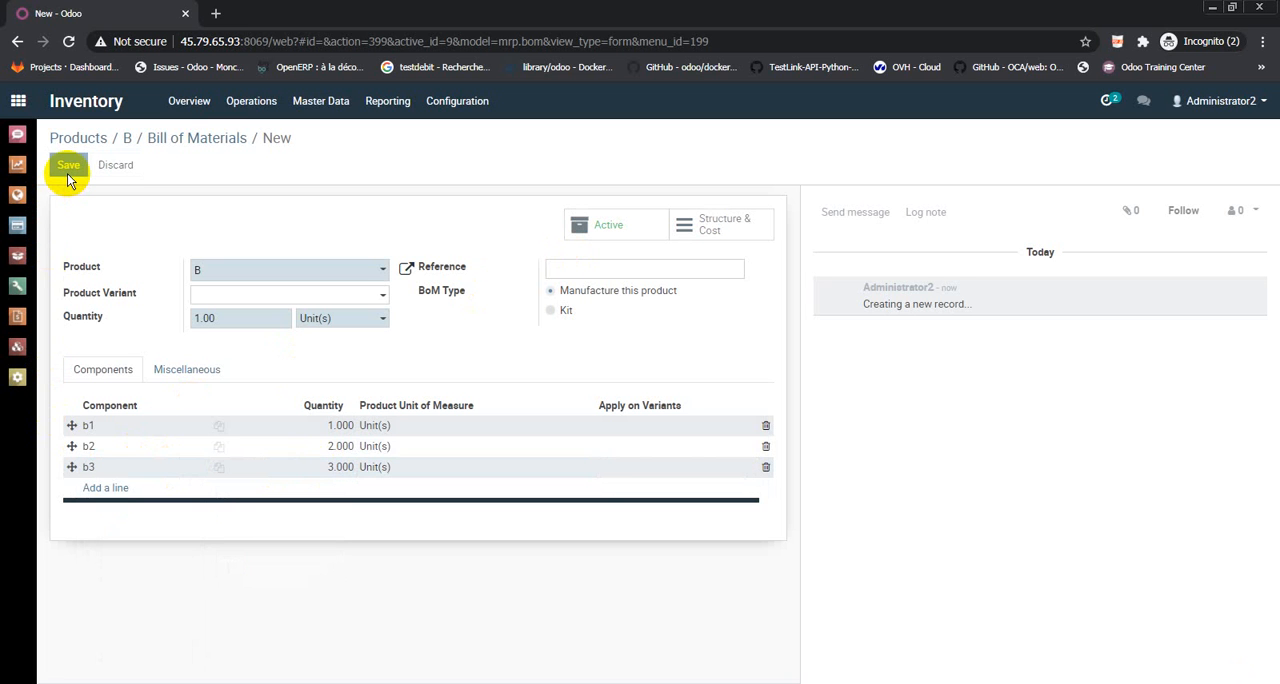
pyautogui.click(68, 168)
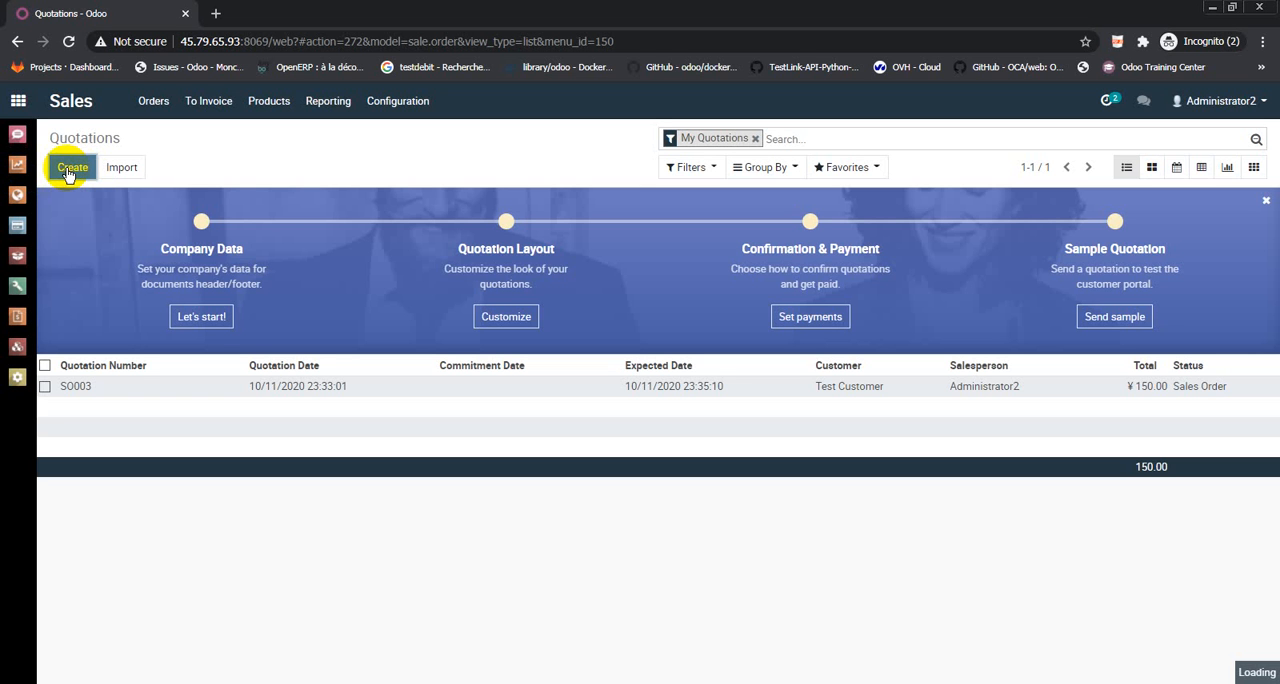
# Create a new sales quotation for Test Customer and add product B as an order line
pyautogui.click(70, 168)
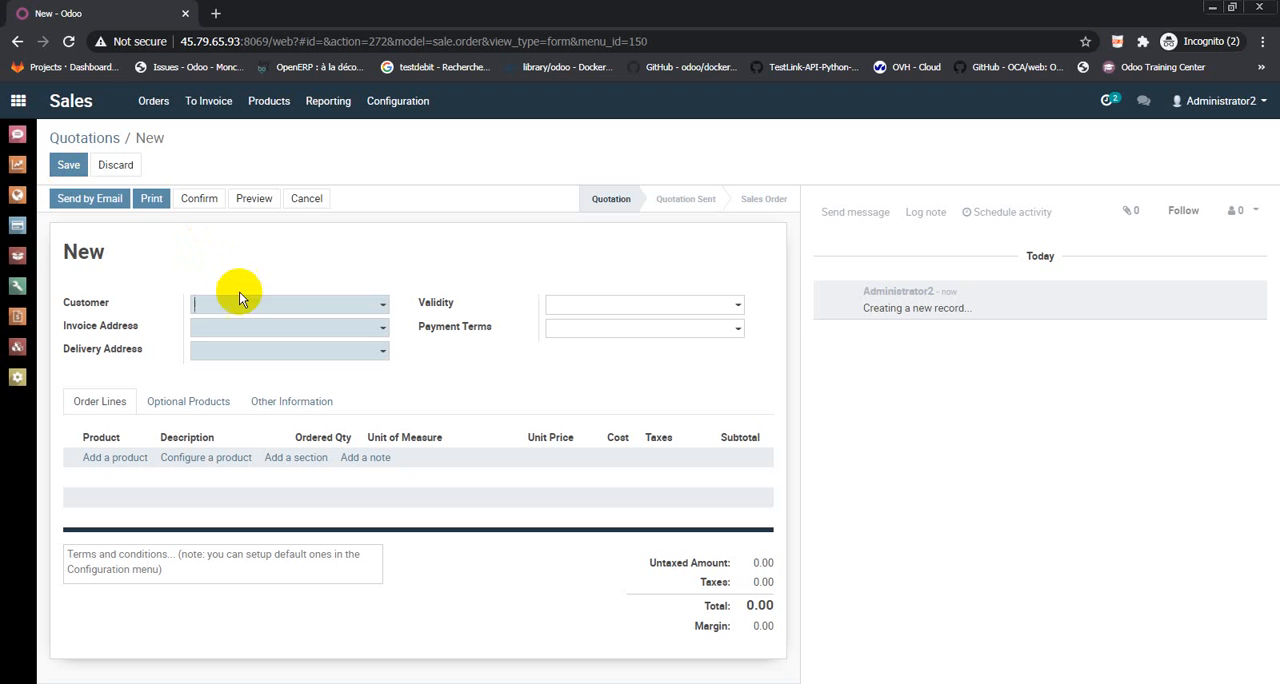
pyautogui.click(257, 310)
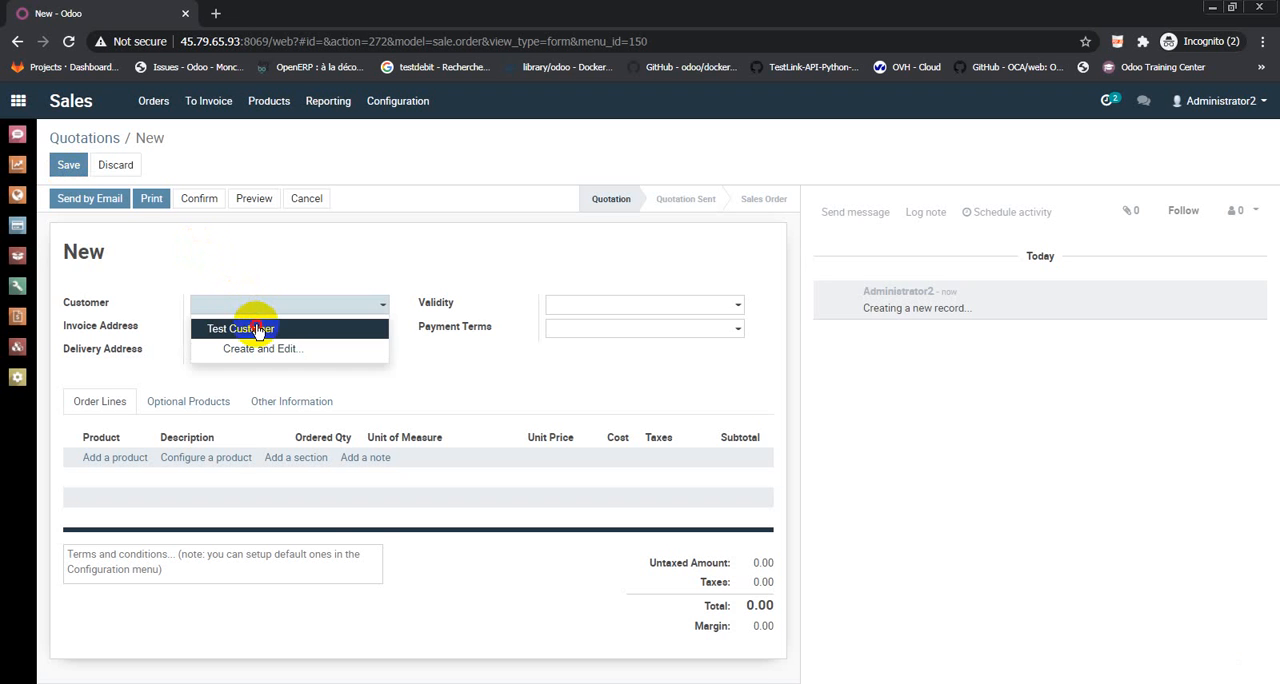
pyautogui.click(257, 329)
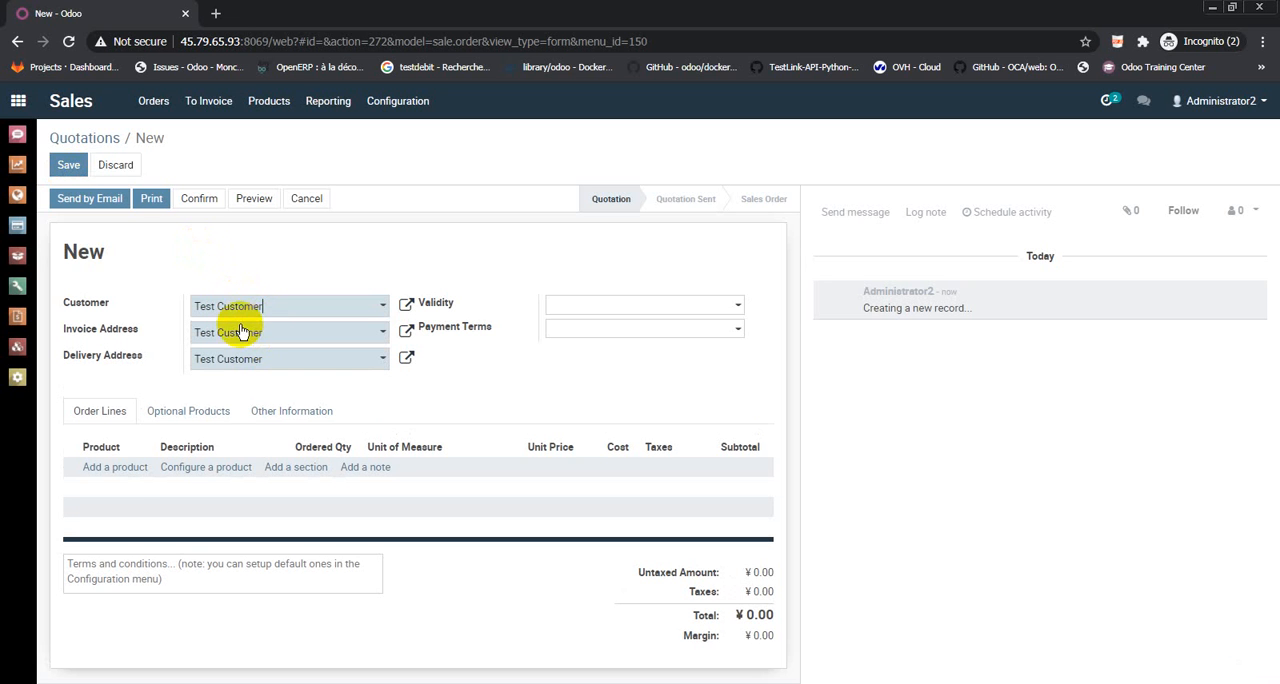
pyautogui.click(98, 472)
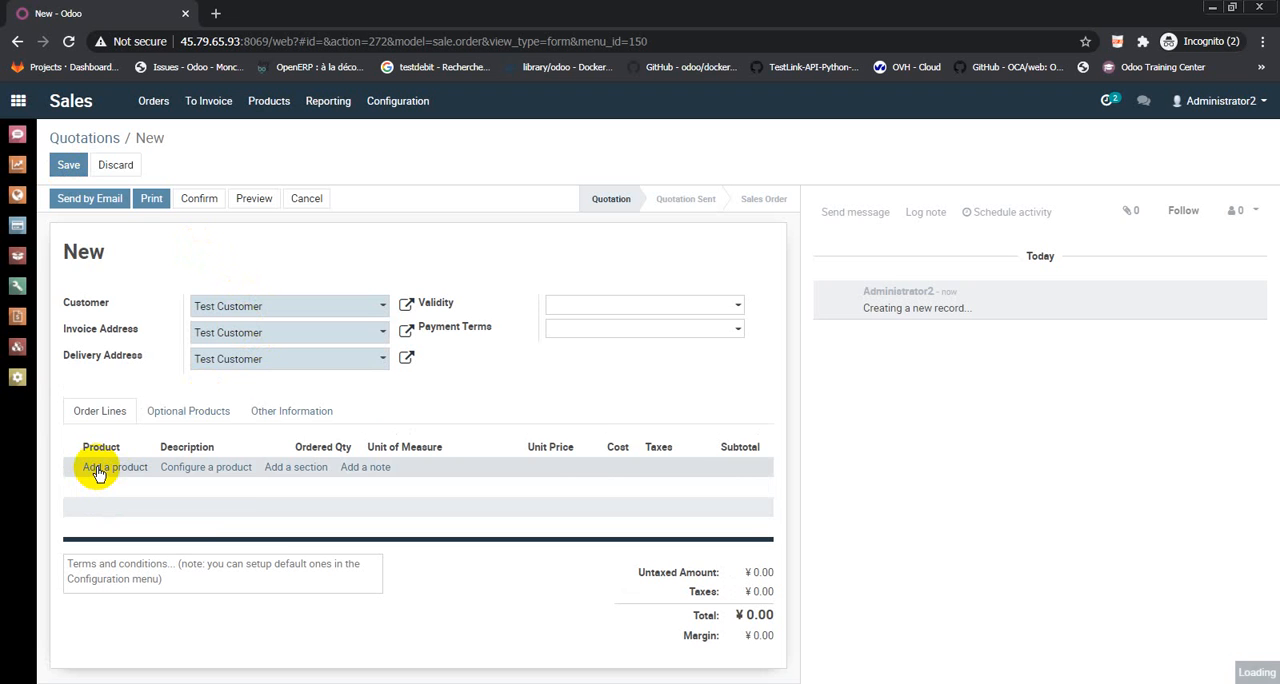
pyautogui.click(99, 472)
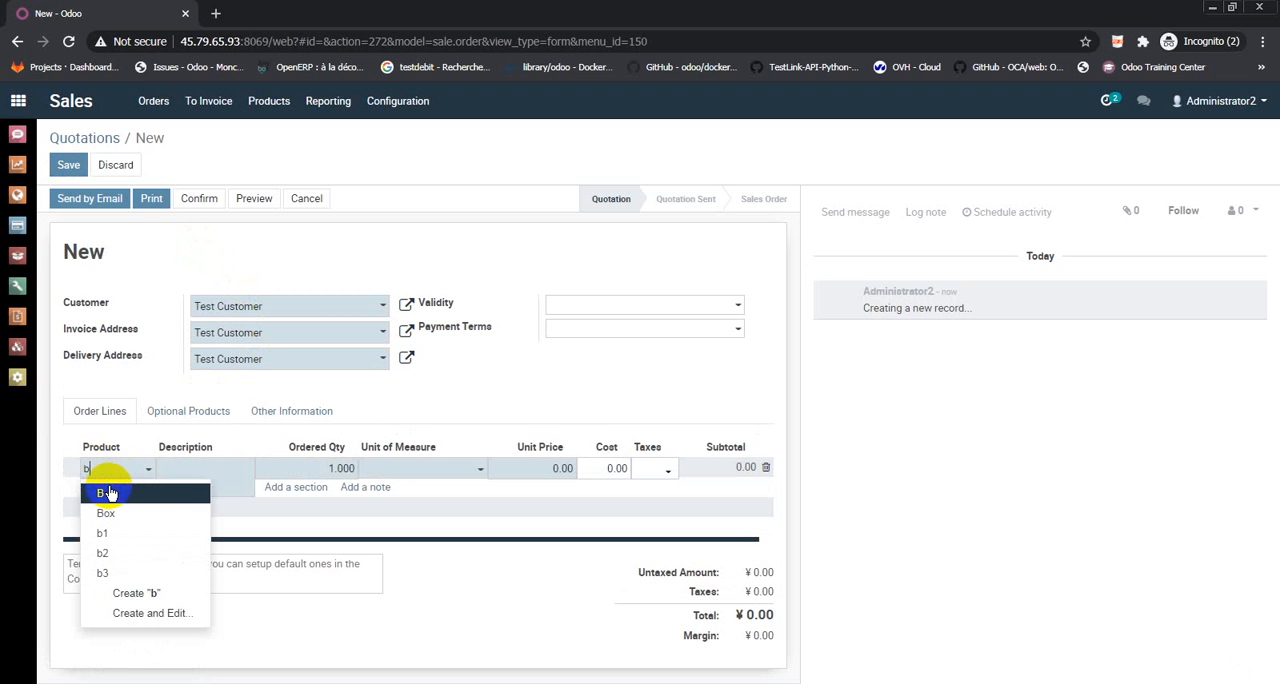
pyautogui.click(125, 497)
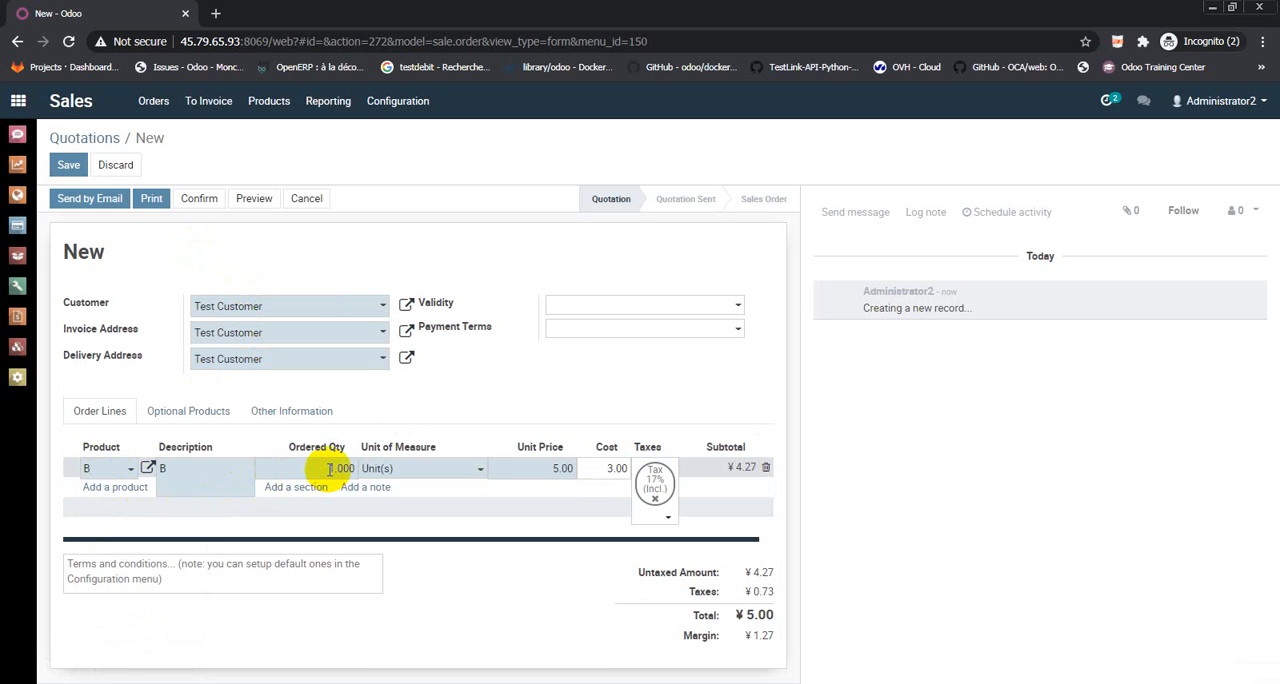
pyautogui.write('30')
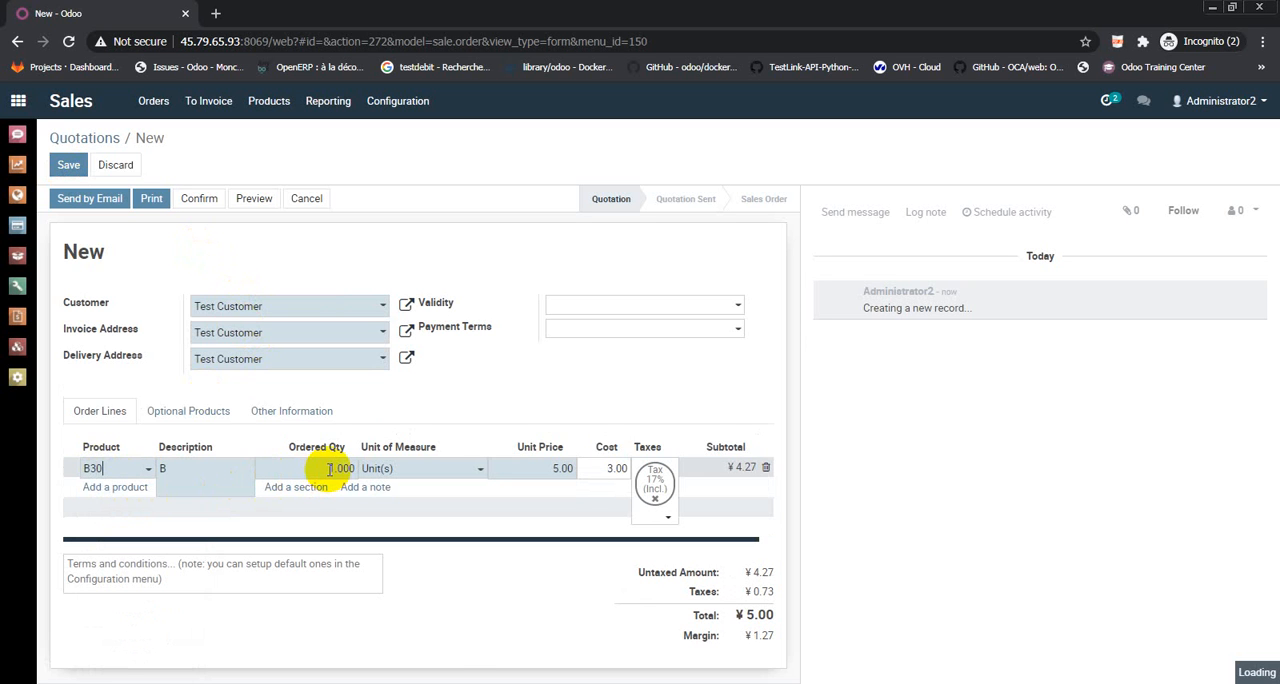
pyautogui.press('BackSpace')
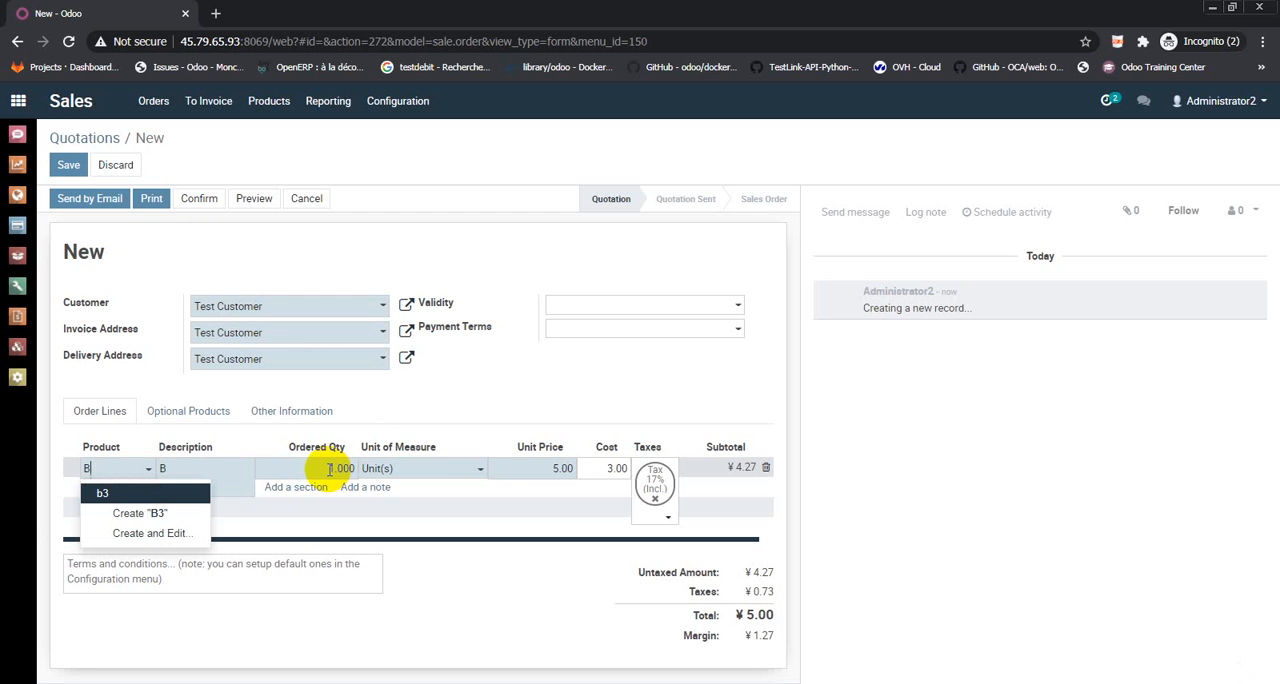
pyautogui.click(112, 488)
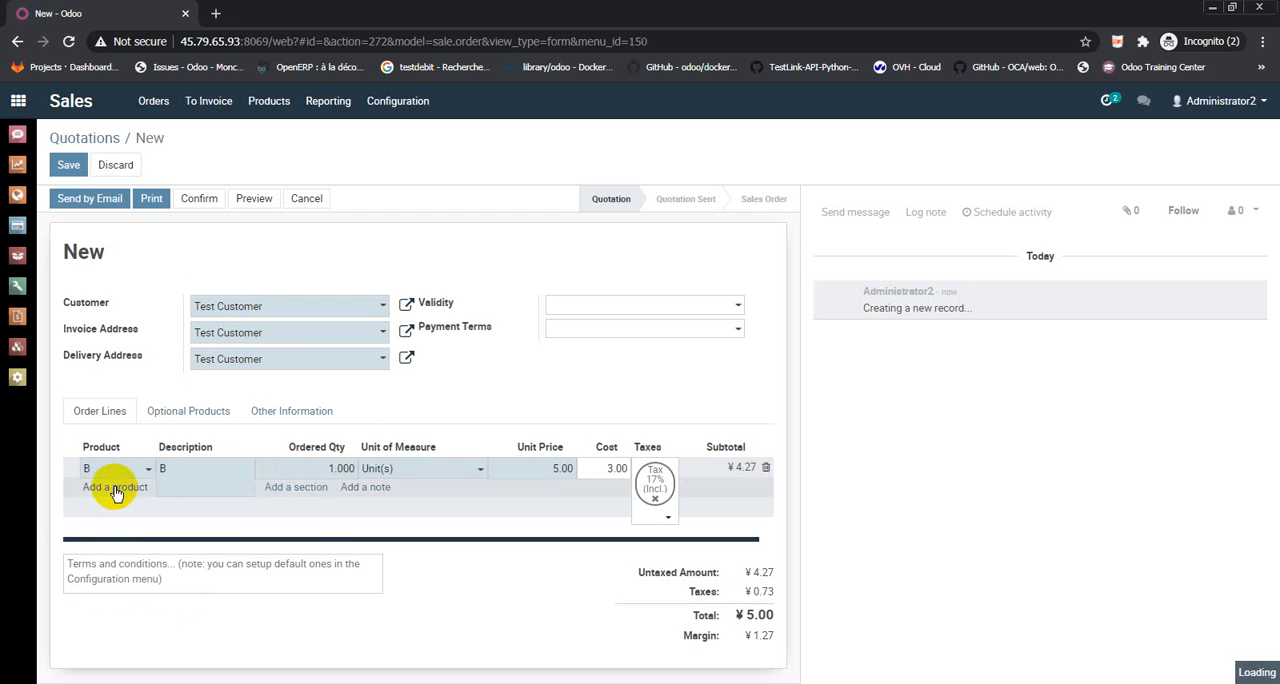
# Set the ordered quantity of product B to 20 and save the quotation
pyautogui.click(312, 465)
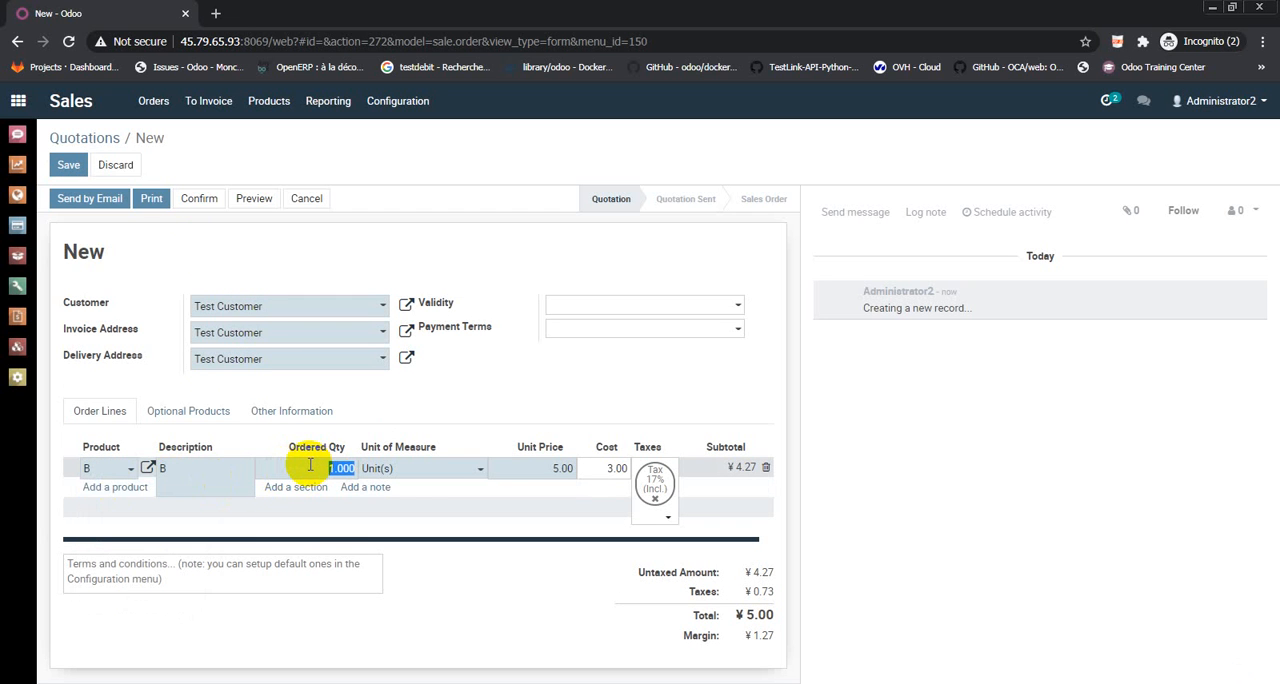
pyautogui.write('20')
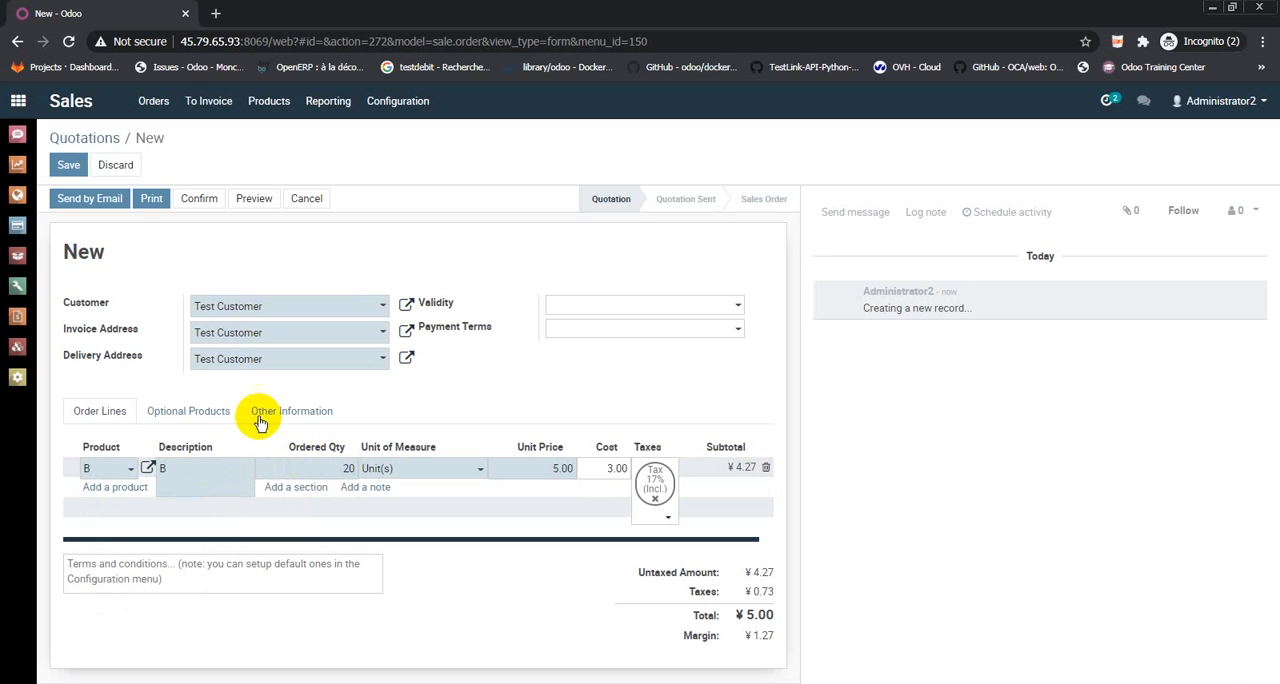
pyautogui.click(68, 167)
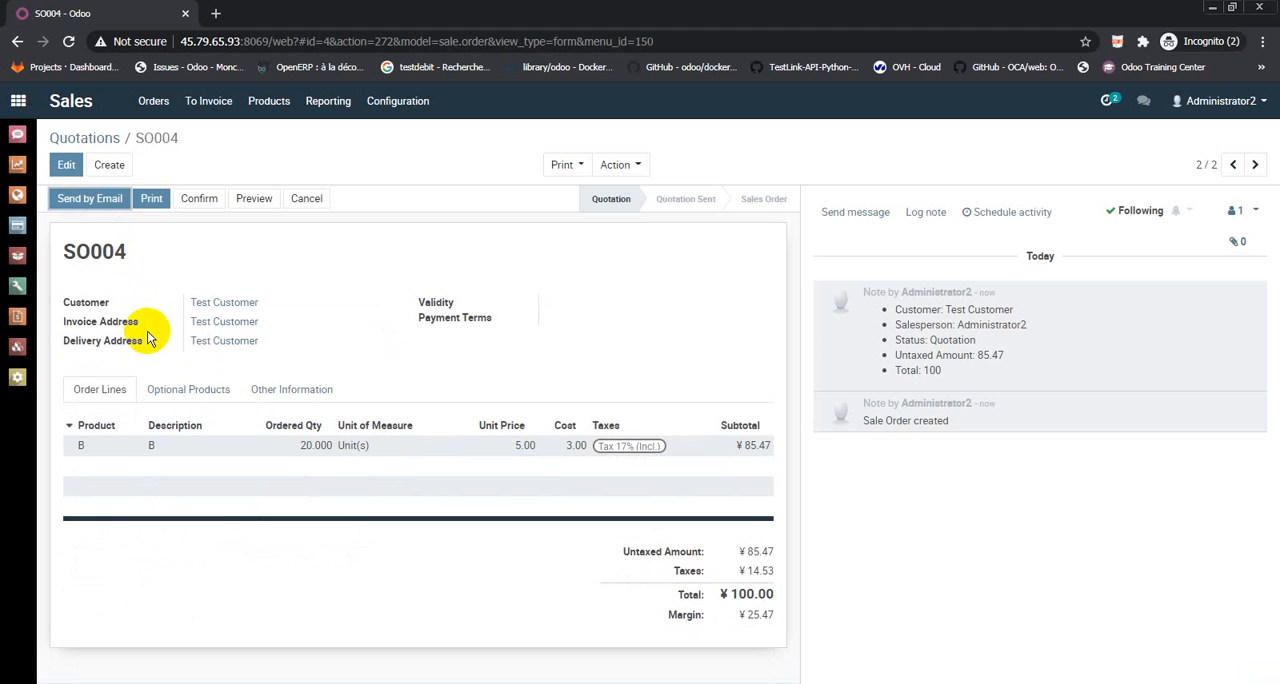
# Examine the product lines of each existing Test Vendor purchase order in the Purchase app
pyautogui.click(18, 228)
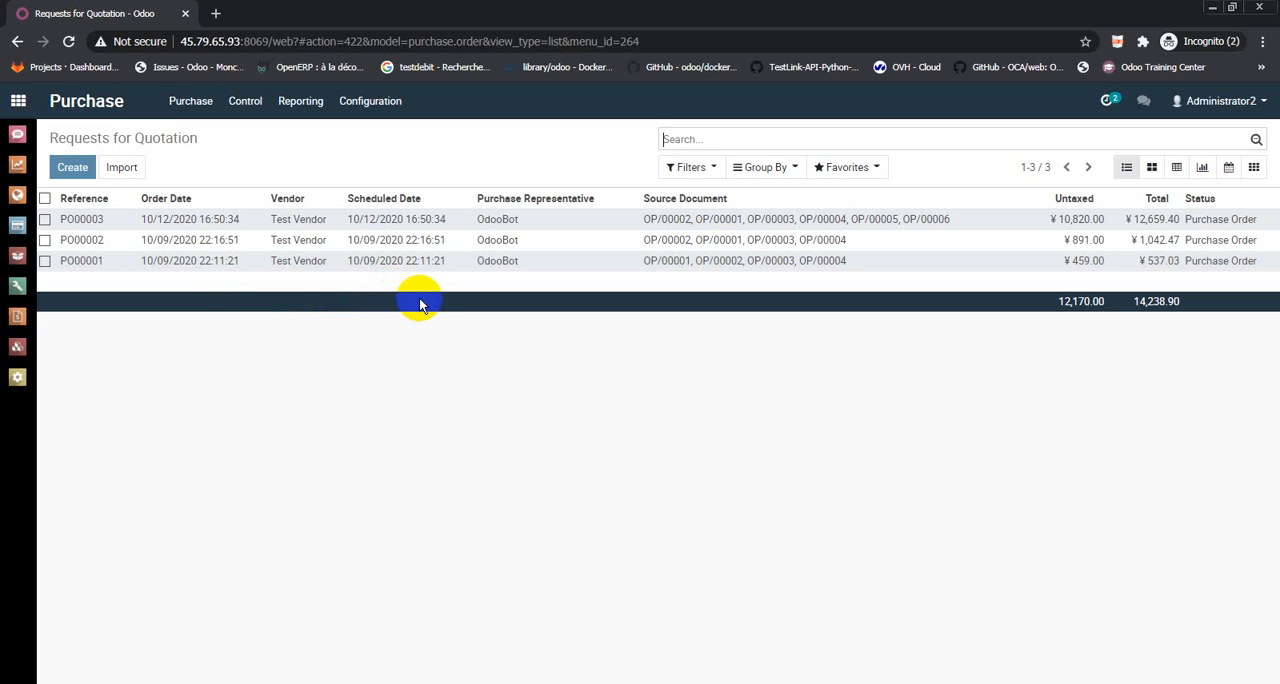
pyautogui.click(427, 227)
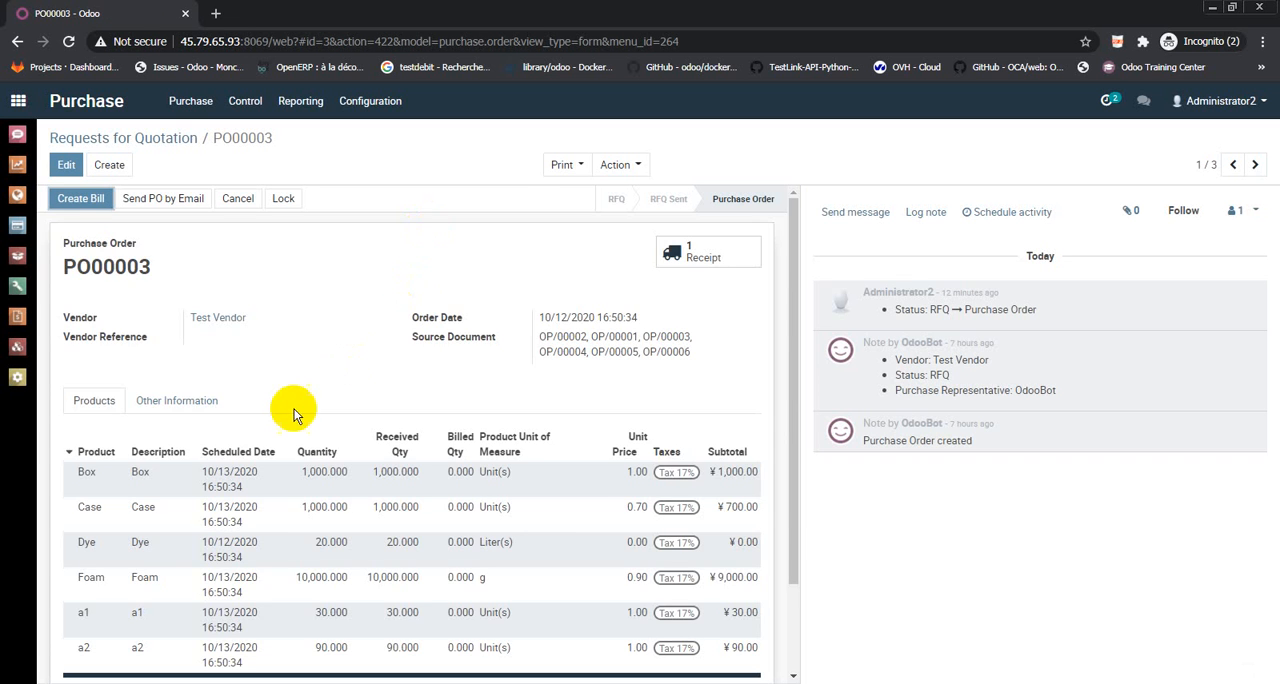
pyautogui.scroll(-2, 294, 414)
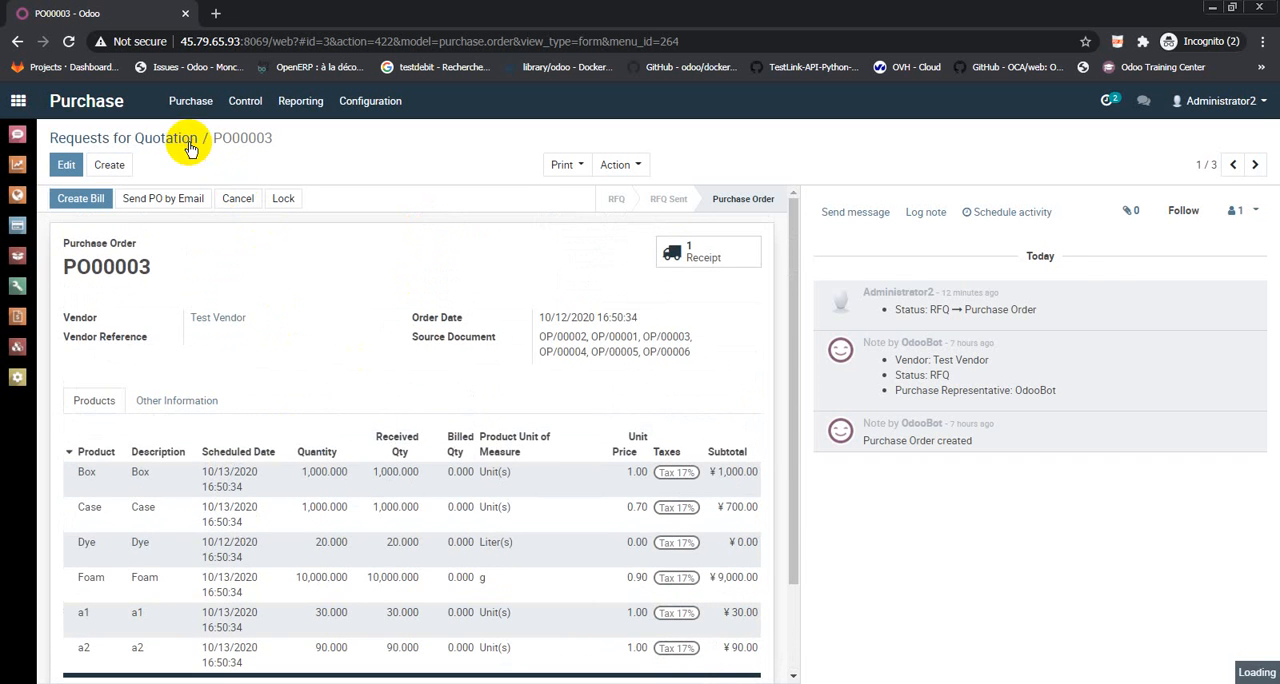
pyautogui.click(178, 139)
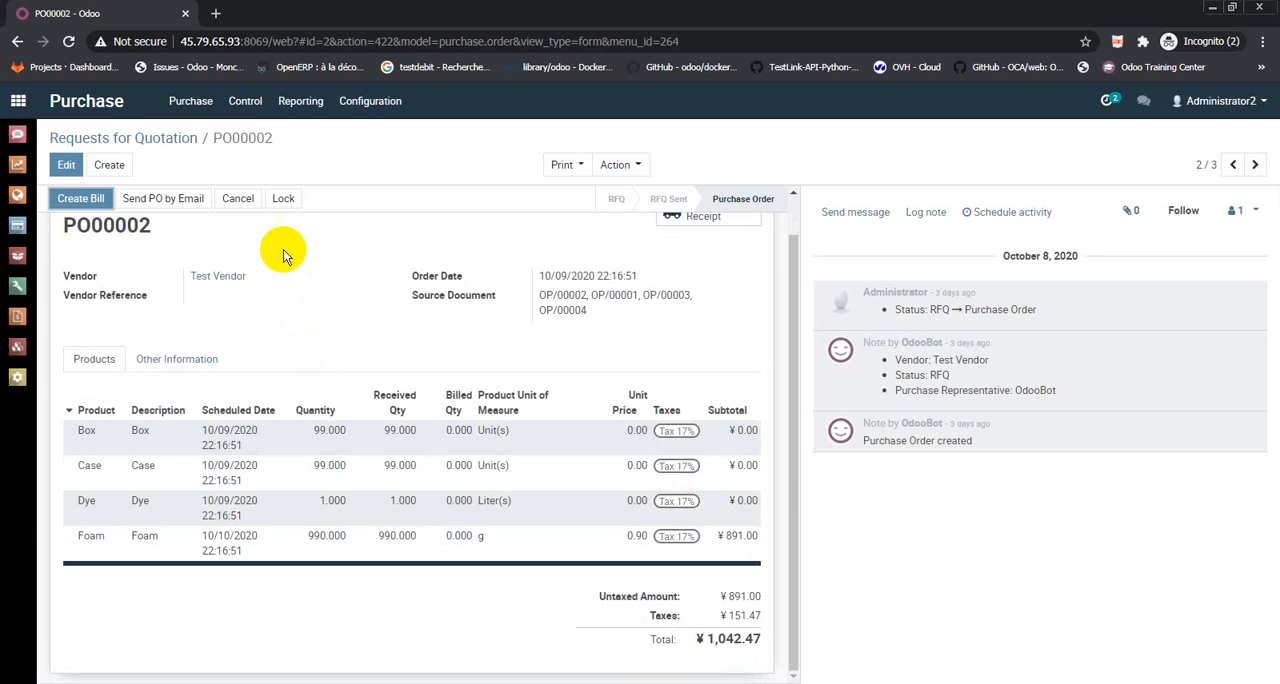
pyautogui.click(173, 142)
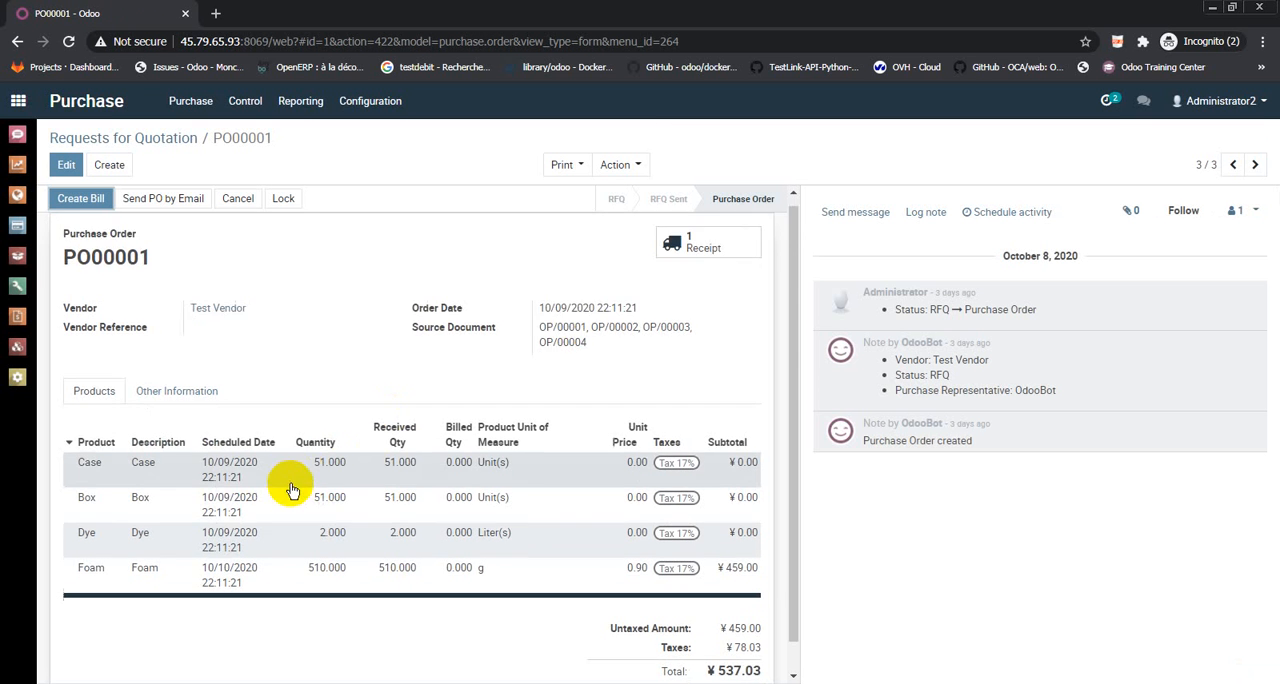
pyautogui.scroll(-1, 291, 490)
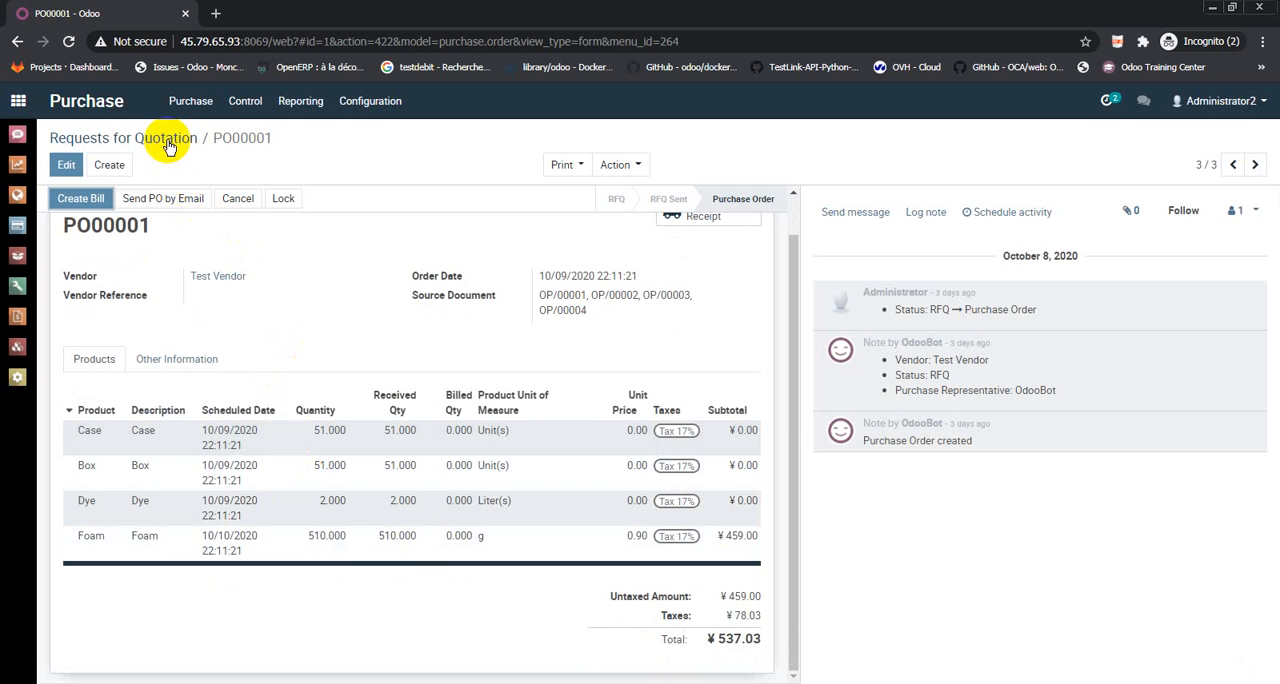
# Confirm the sales quotation for product B and open the manufacturing order generated from it
pyautogui.click(15, 166)
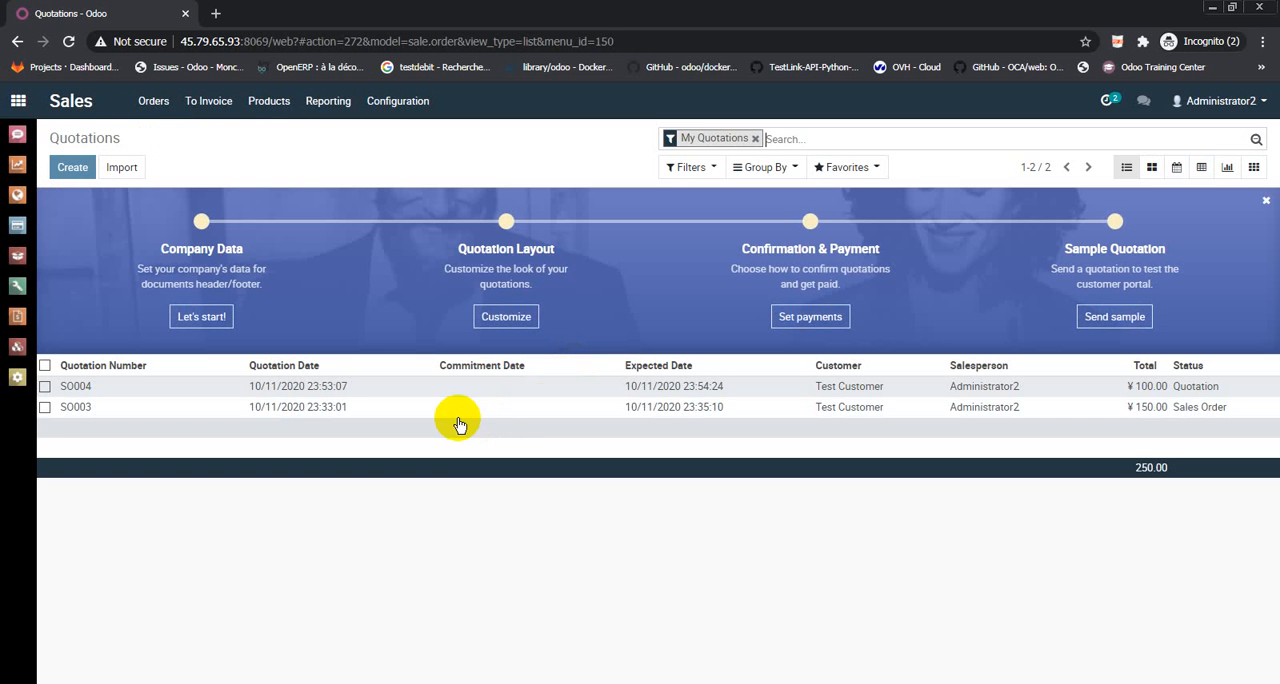
pyautogui.click(316, 389)
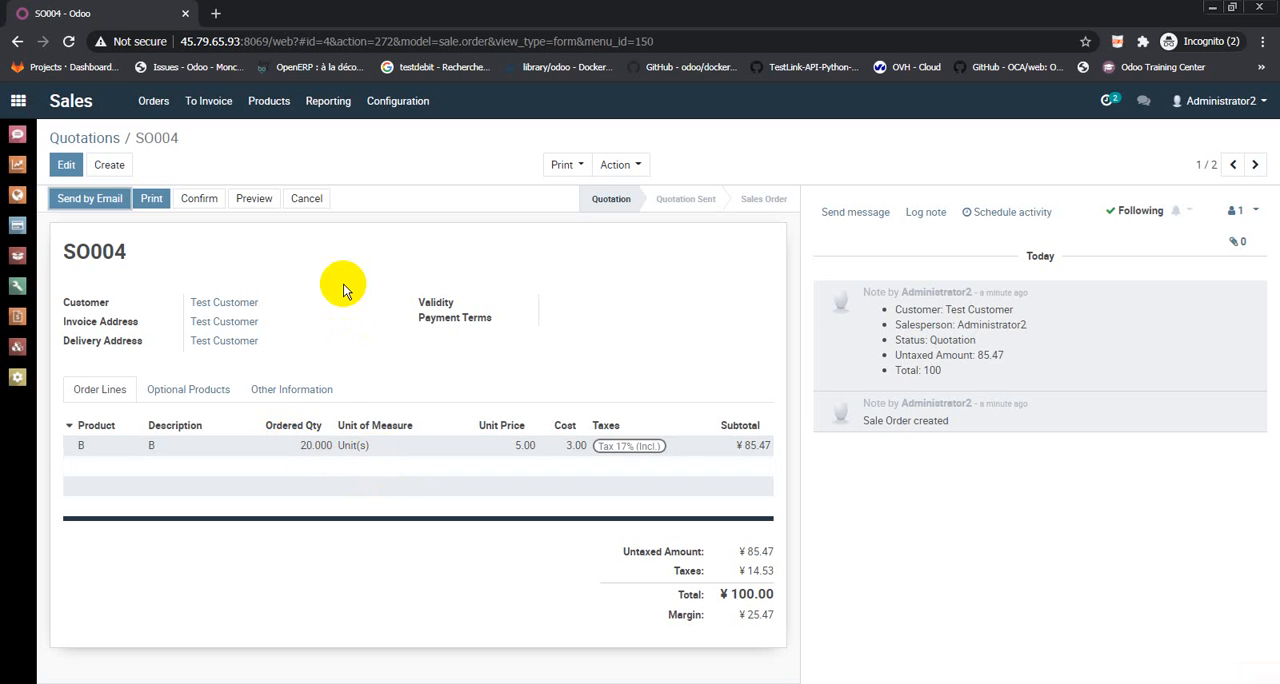
pyautogui.click(203, 201)
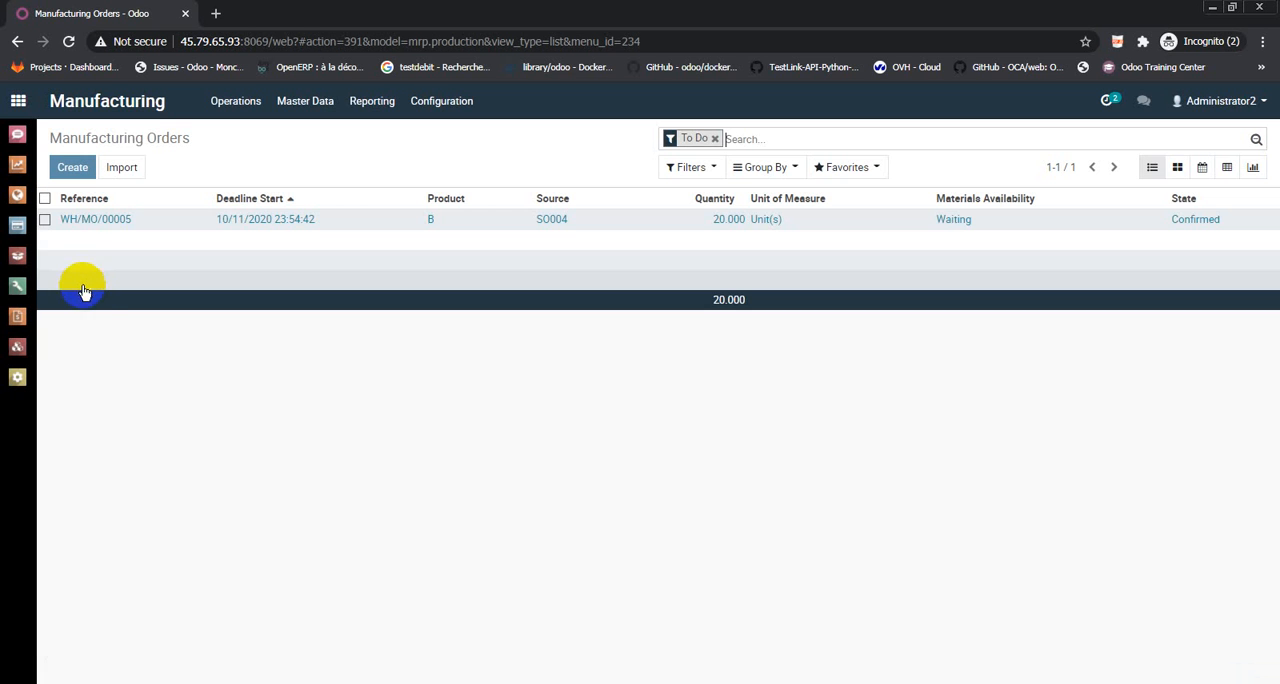
pyautogui.click(479, 223)
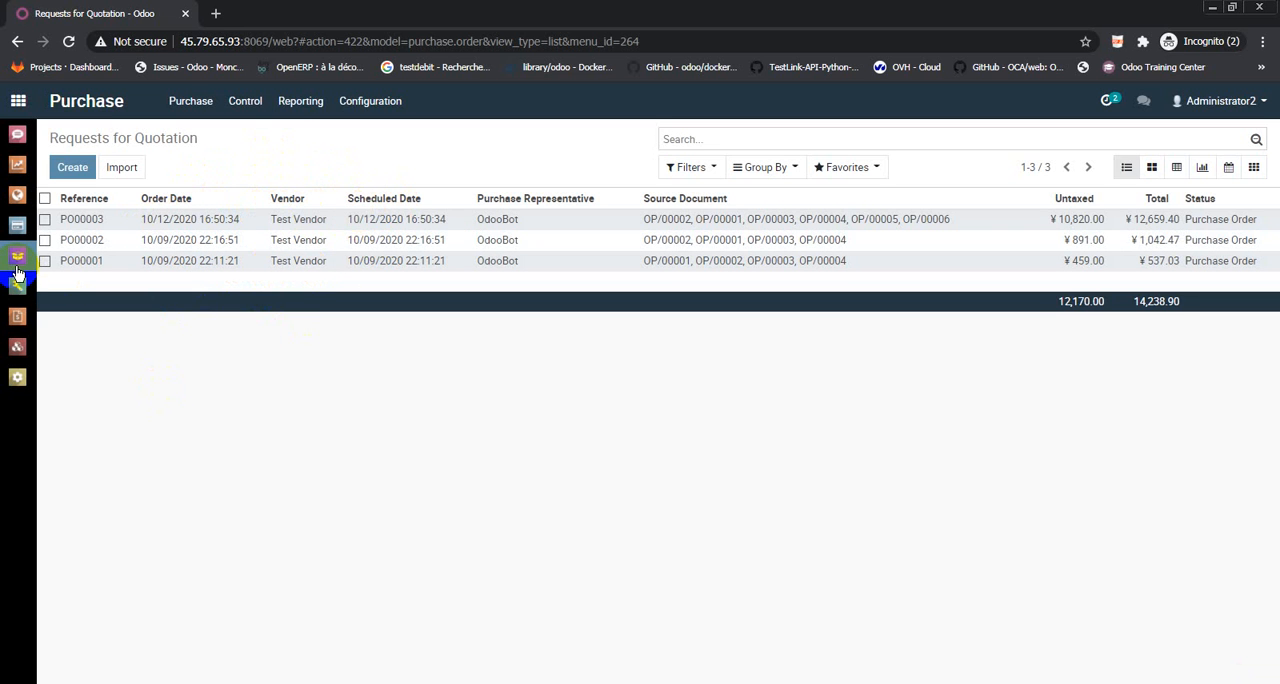
# Run the stock scheduler from the Inventory app to trigger the reordering rules for the components
pyautogui.click(17, 271)
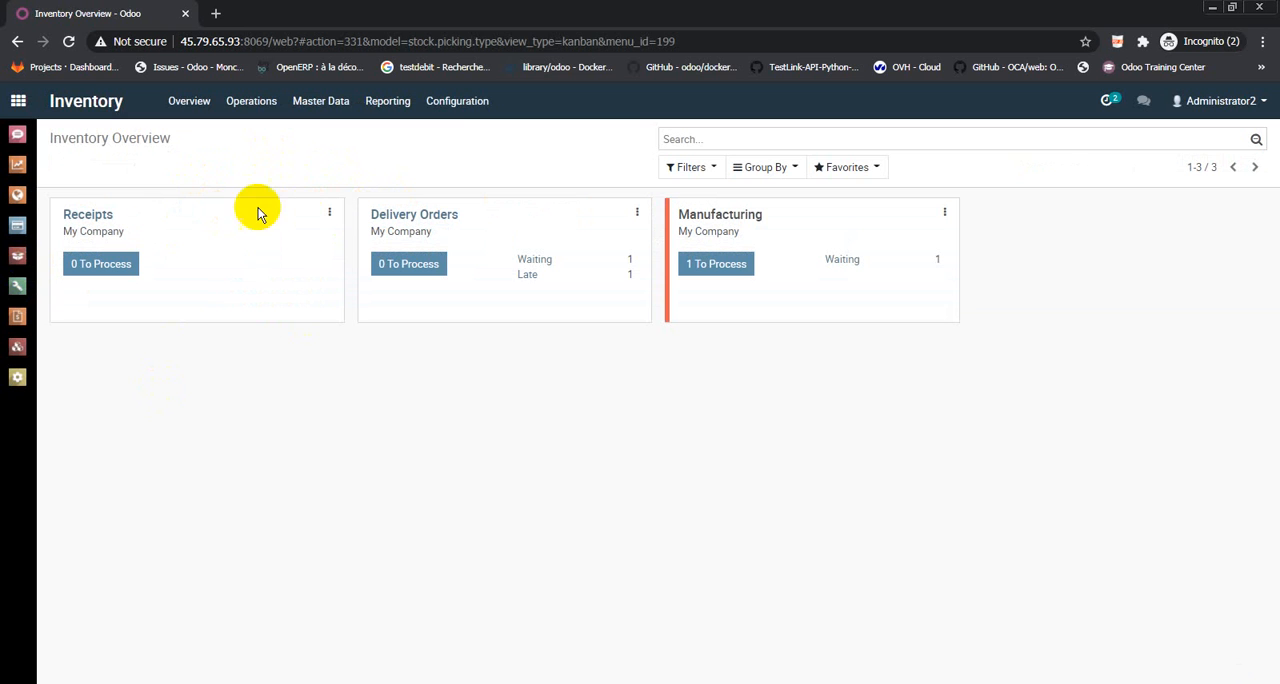
pyautogui.click(262, 118)
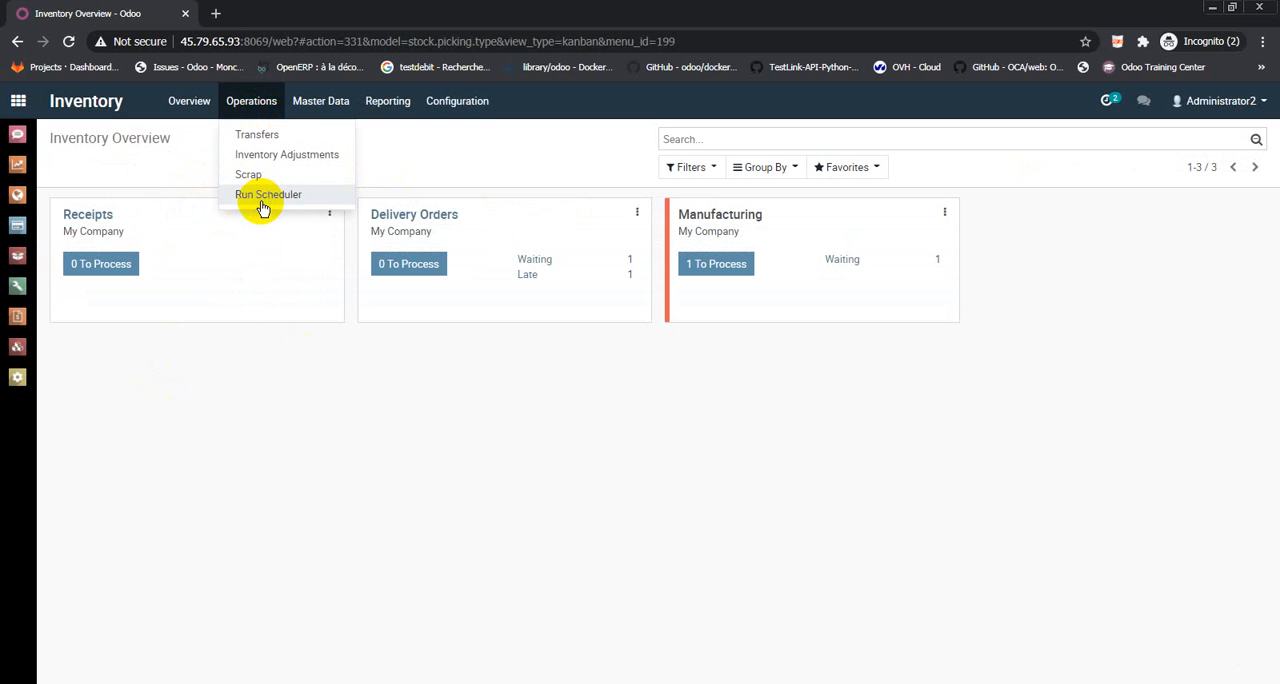
pyautogui.click(268, 194)
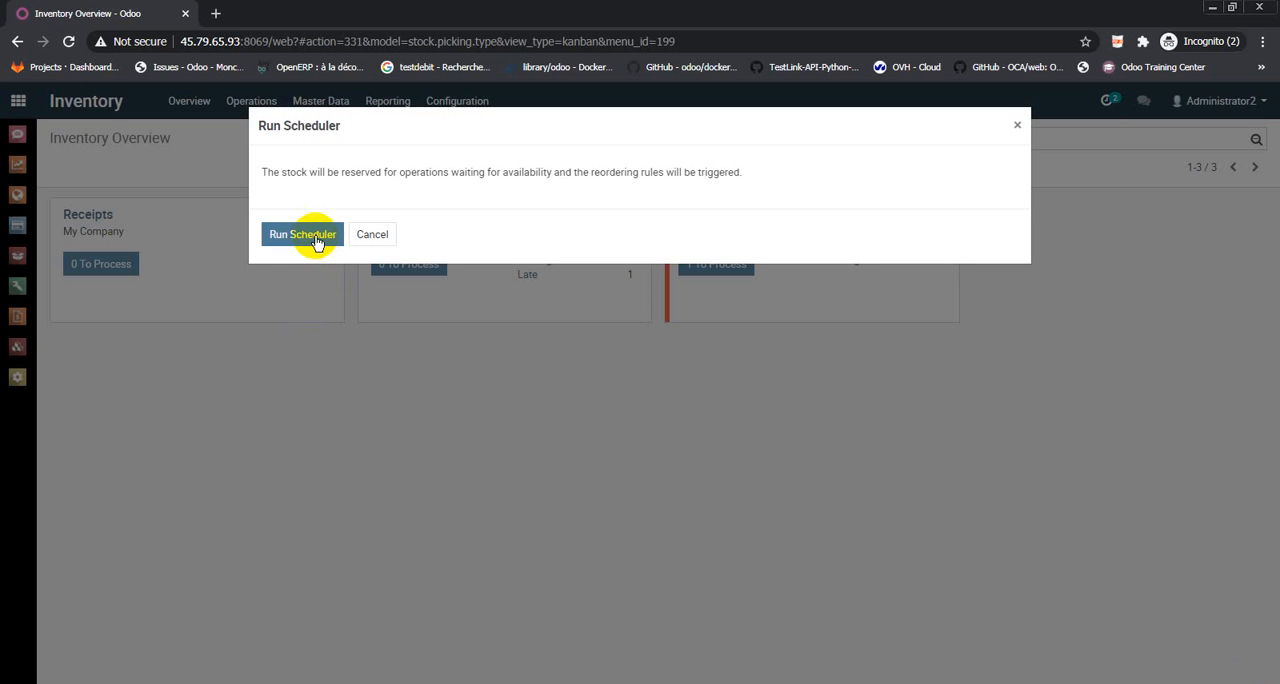
pyautogui.click(316, 240)
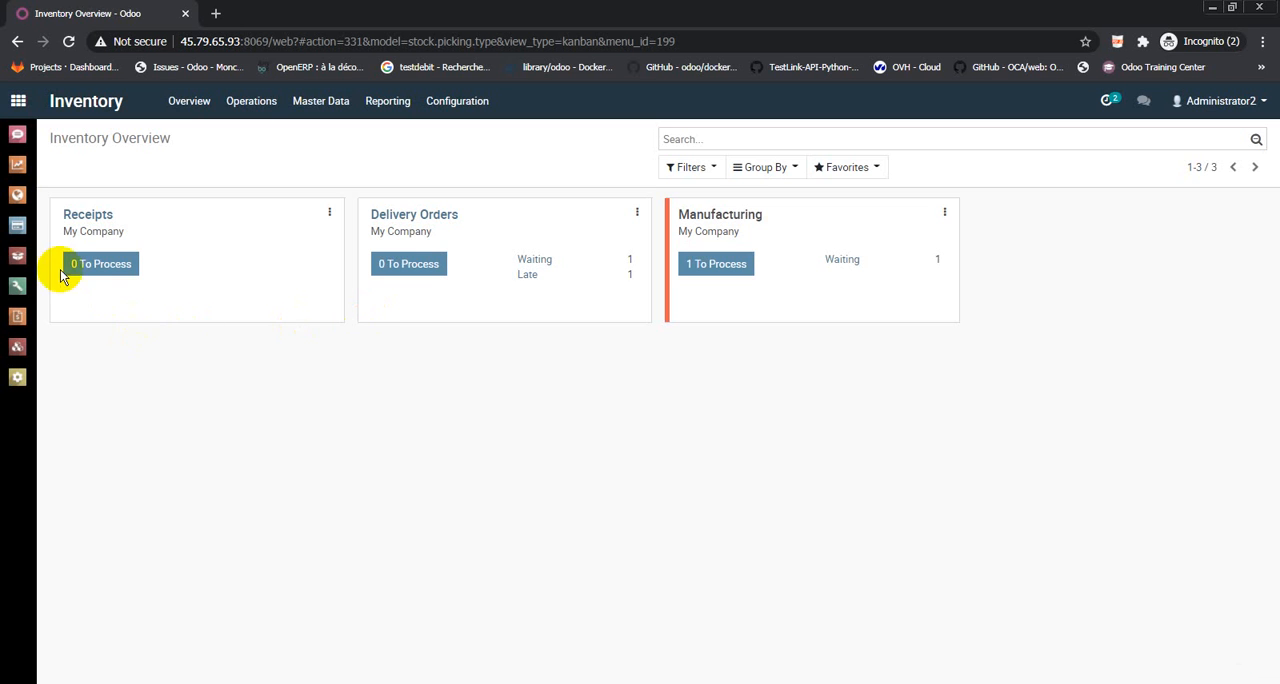
# Confirm the new Test Vendor request for quotation for b1, b2 and b3, and receive its full quantities through an immediate transfer
pyautogui.click(18, 230)
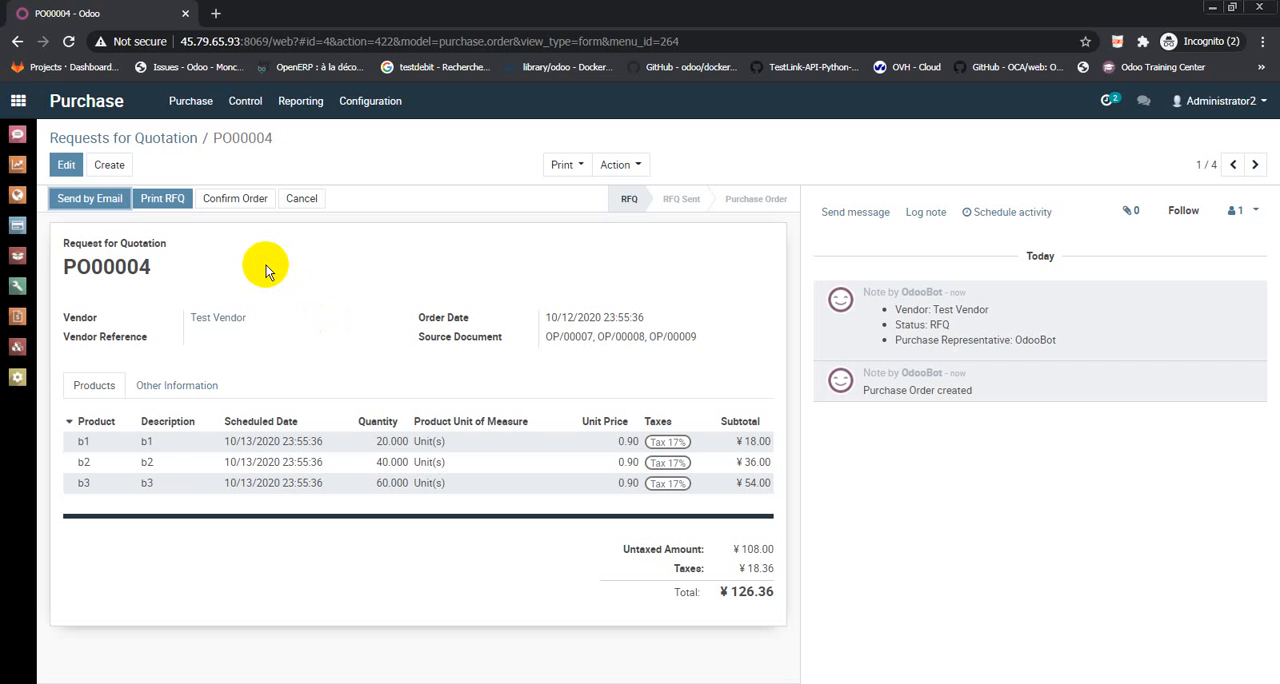
pyautogui.click(241, 205)
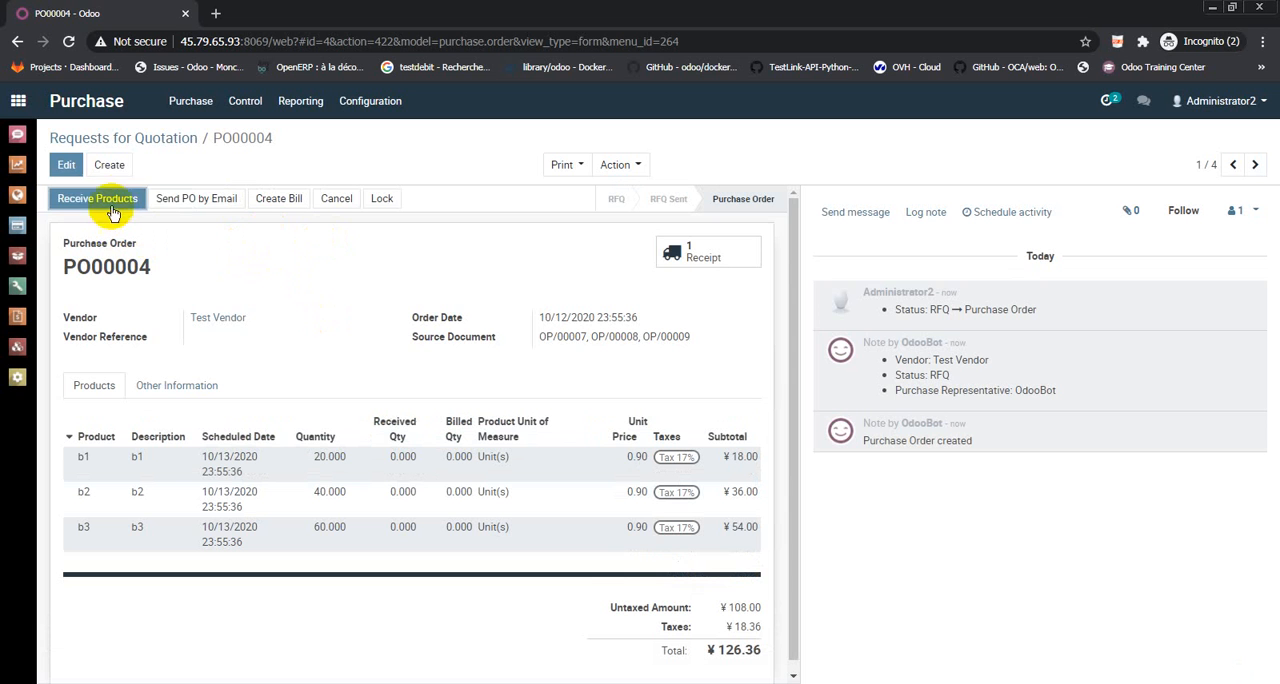
pyautogui.click(122, 201)
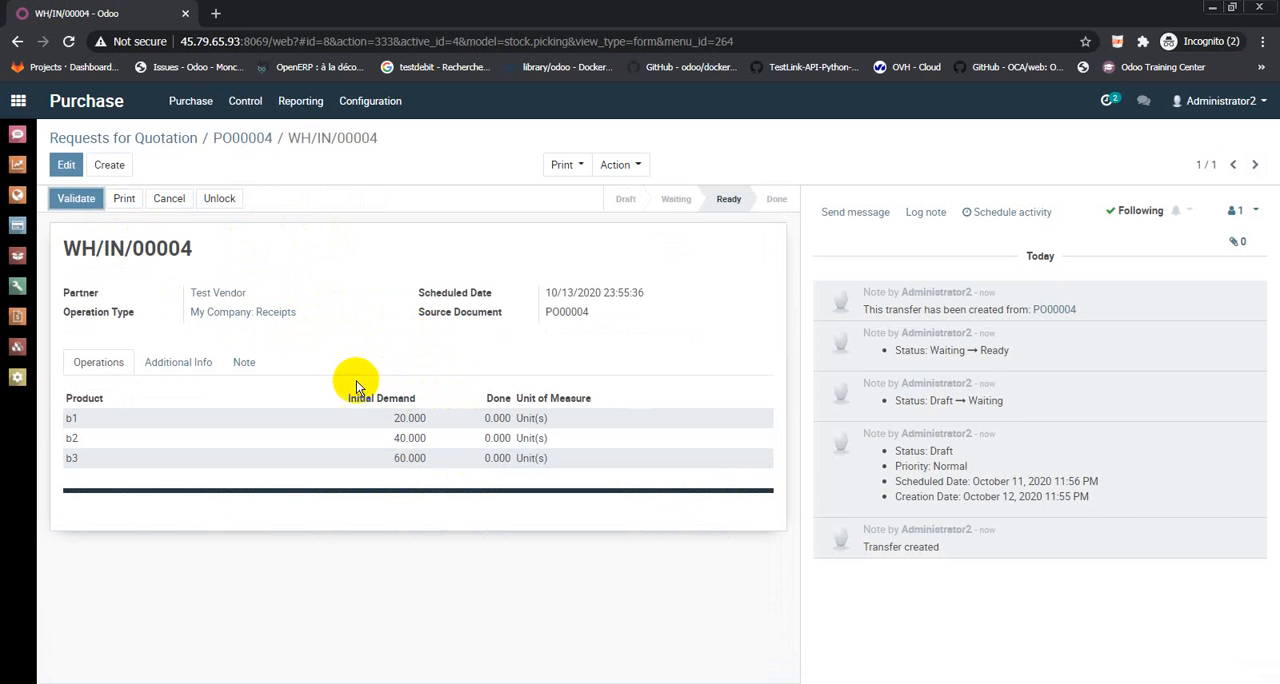
pyautogui.click(75, 197)
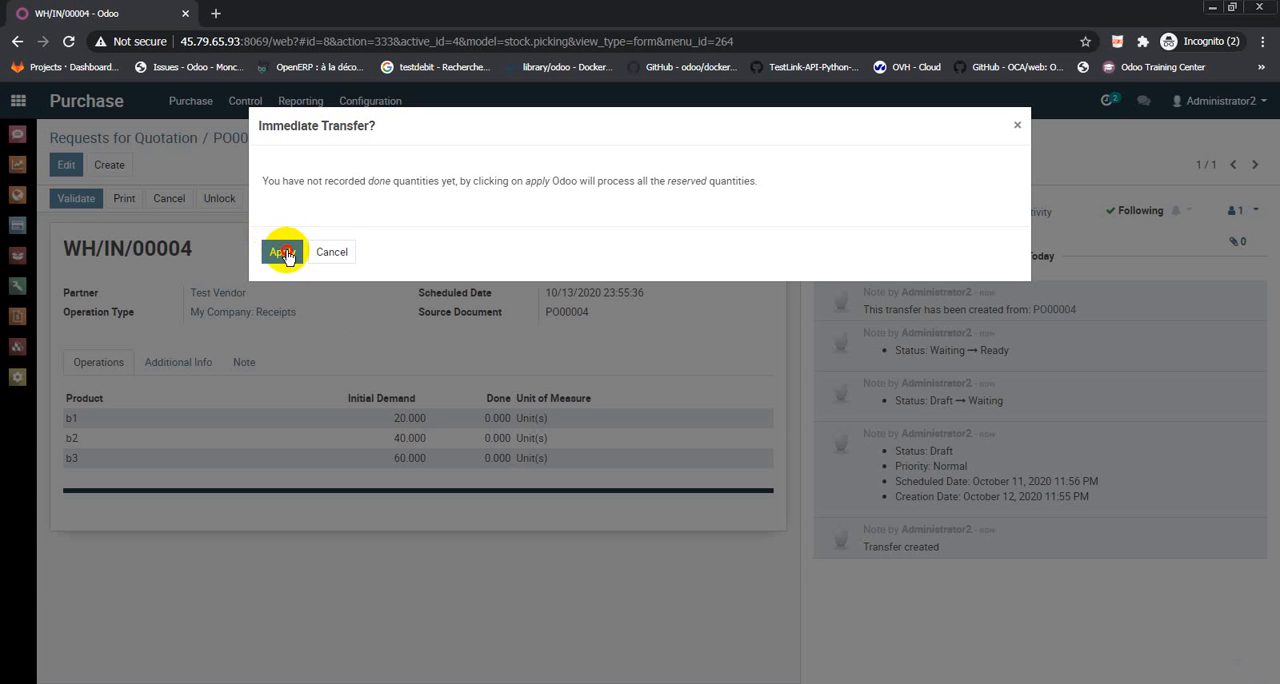
pyautogui.click(284, 253)
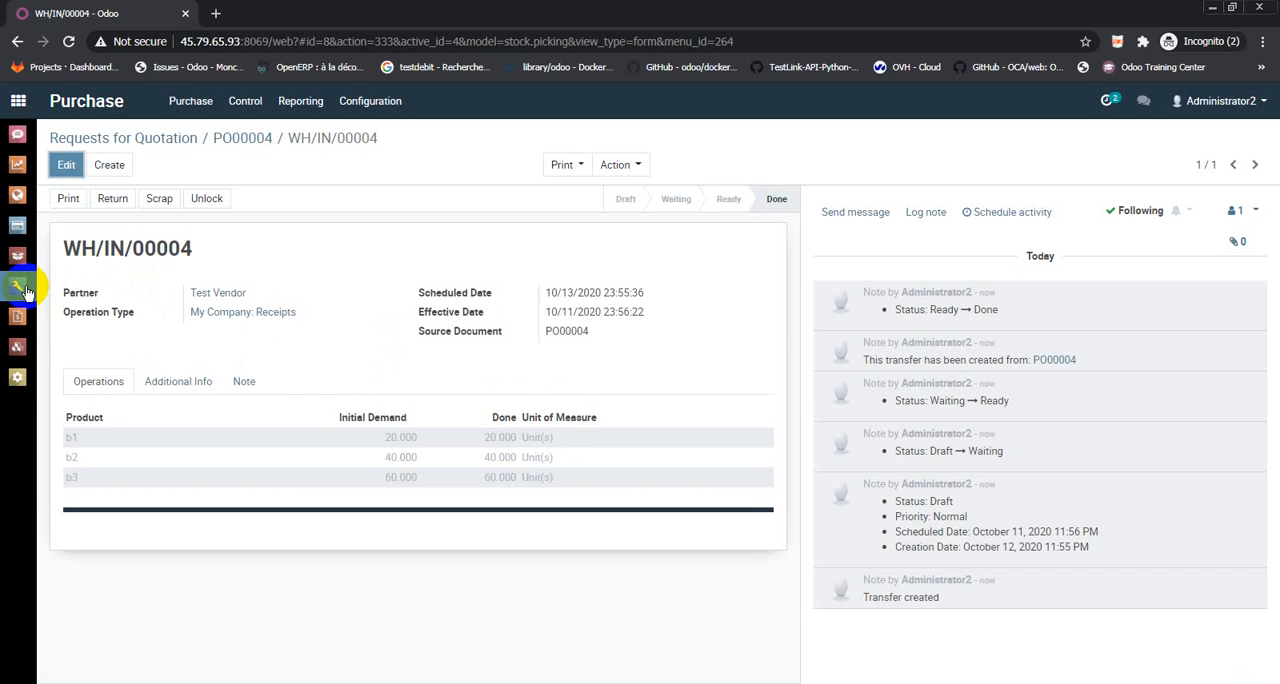
# Open the pending manufacturing order for product B and check availability to reserve its components
pyautogui.click(25, 290)
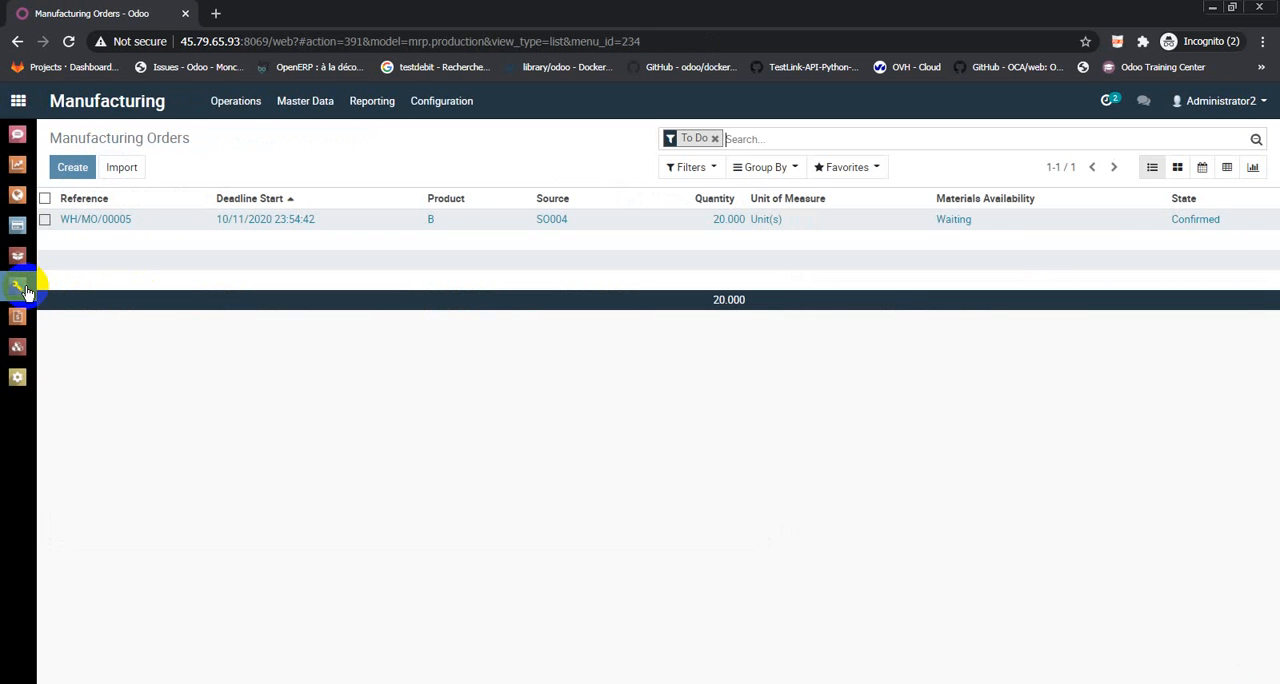
pyautogui.click(405, 234)
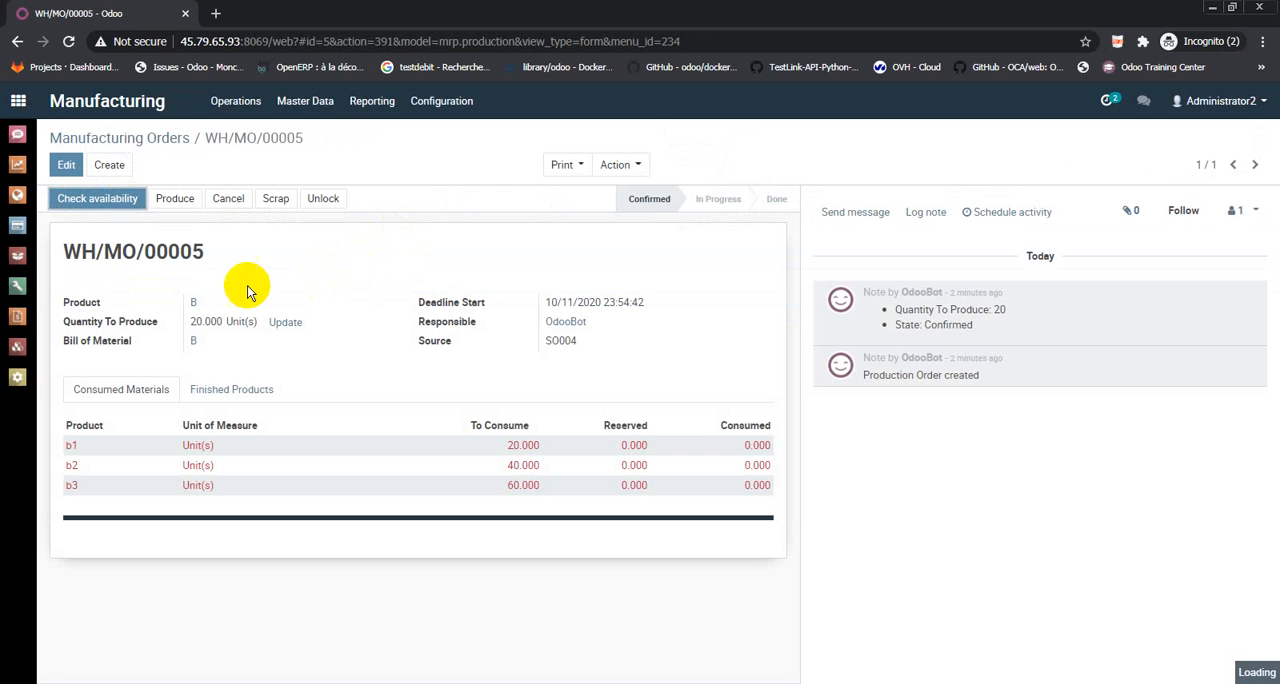
pyautogui.click(97, 205)
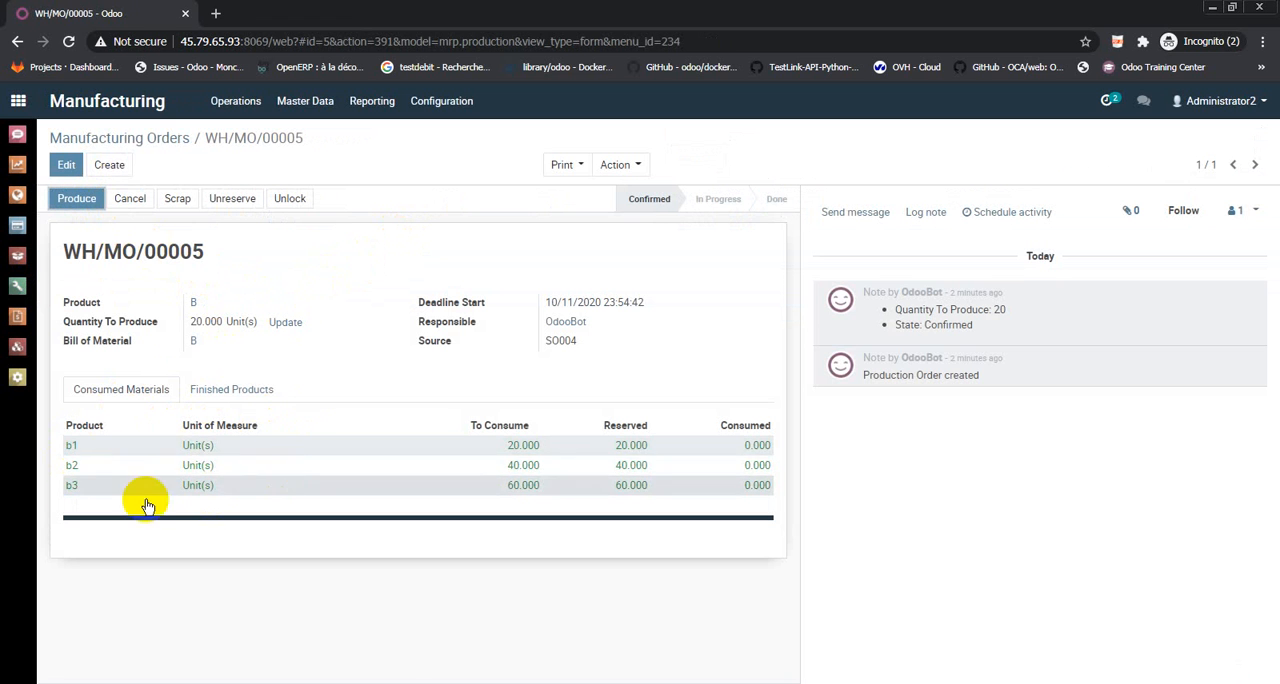
# Record production of 20 units of product B and mark the manufacturing order as done
pyautogui.click(77, 199)
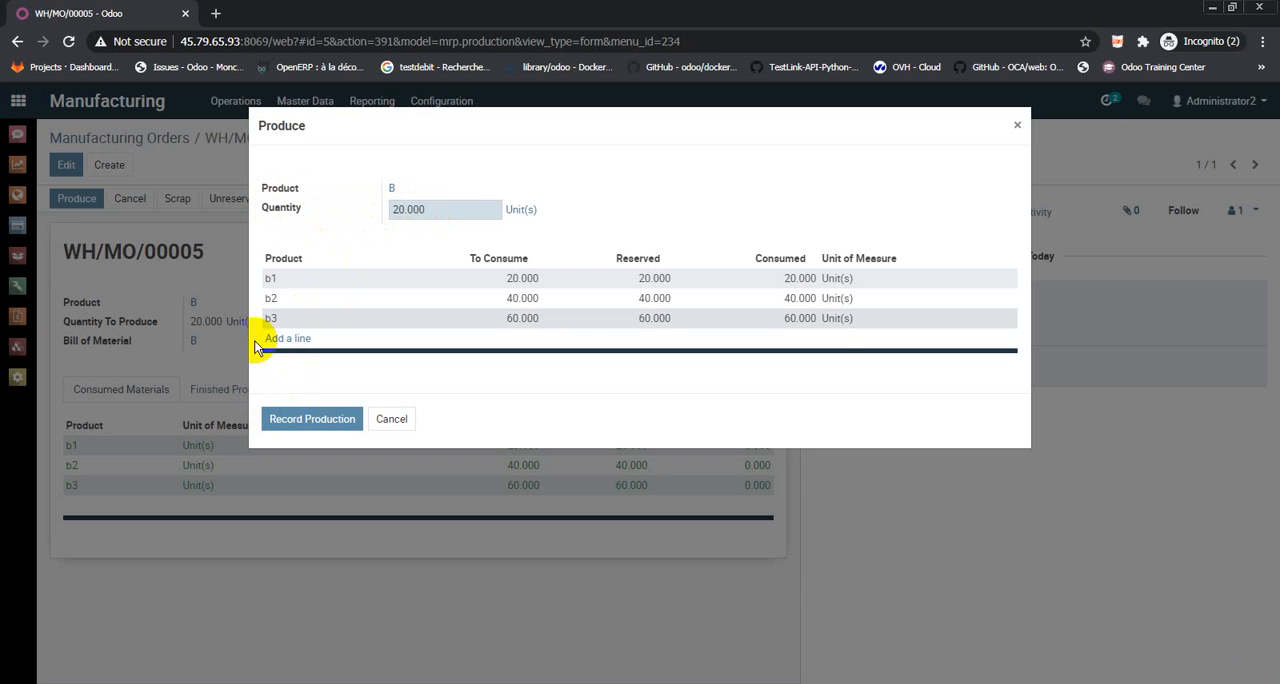
pyautogui.click(335, 425)
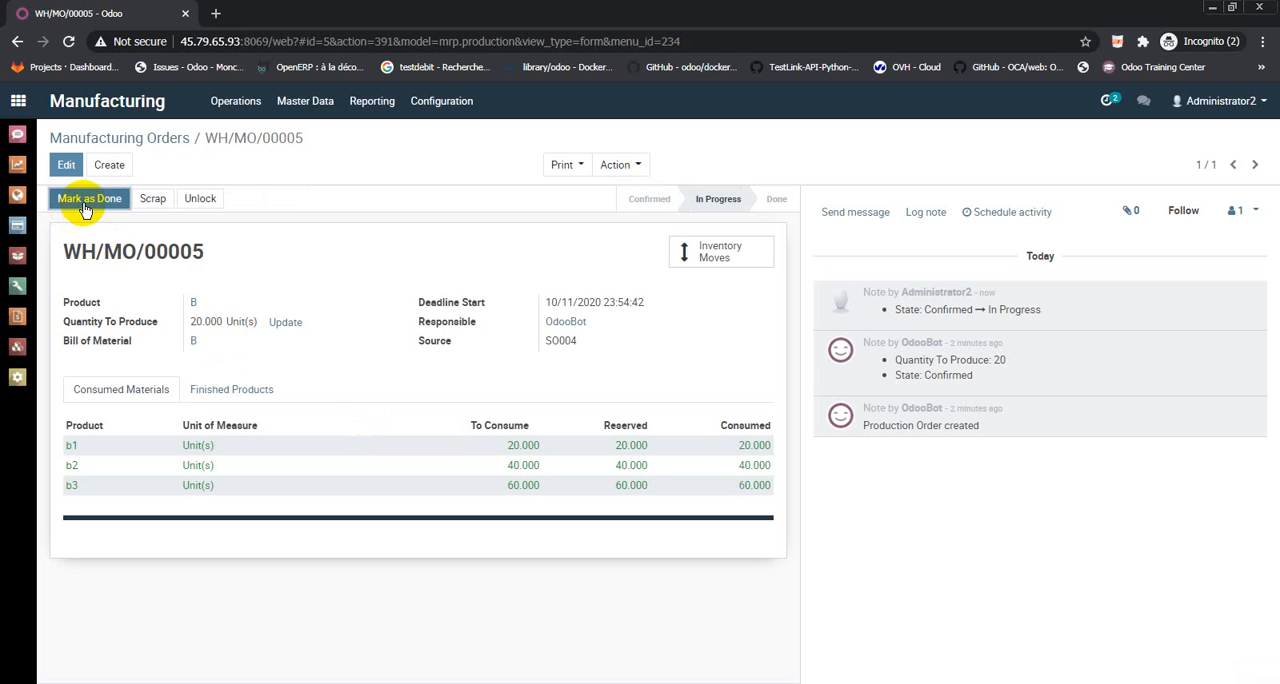
pyautogui.click(86, 200)
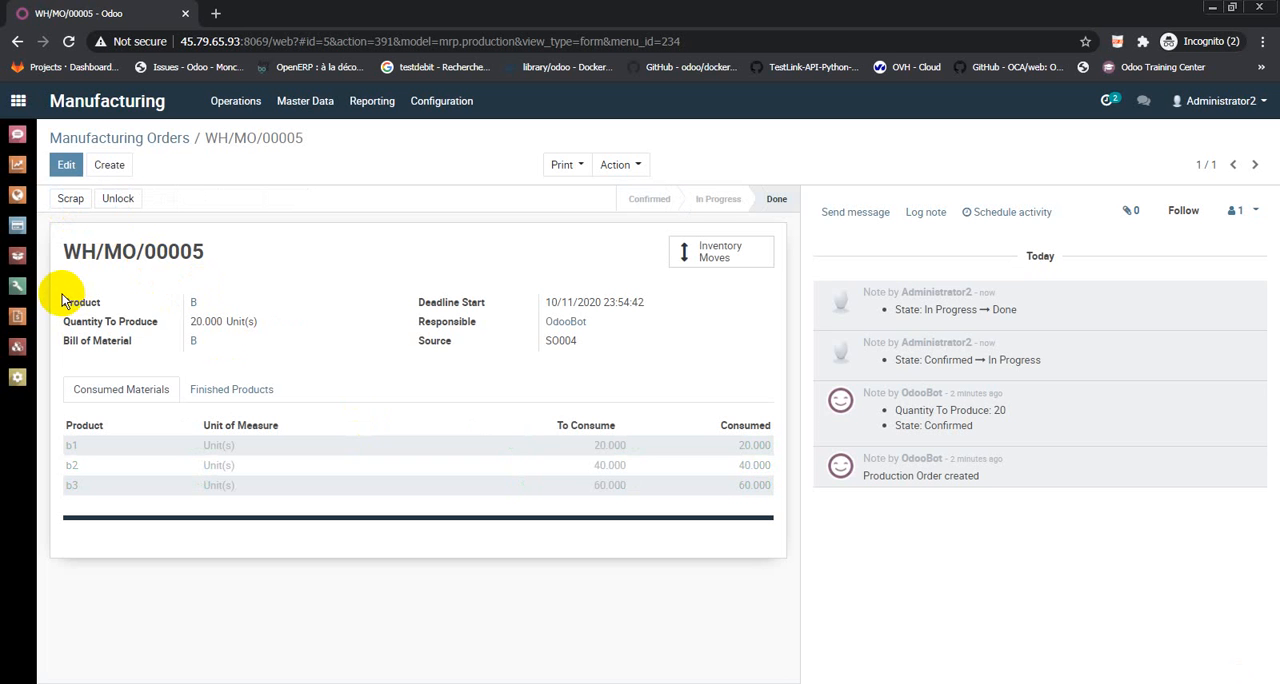
# Validate the ready Test Customer delivery order for product B in the Inventory app, processing all reserved quantities immediately
pyautogui.click(17, 257)
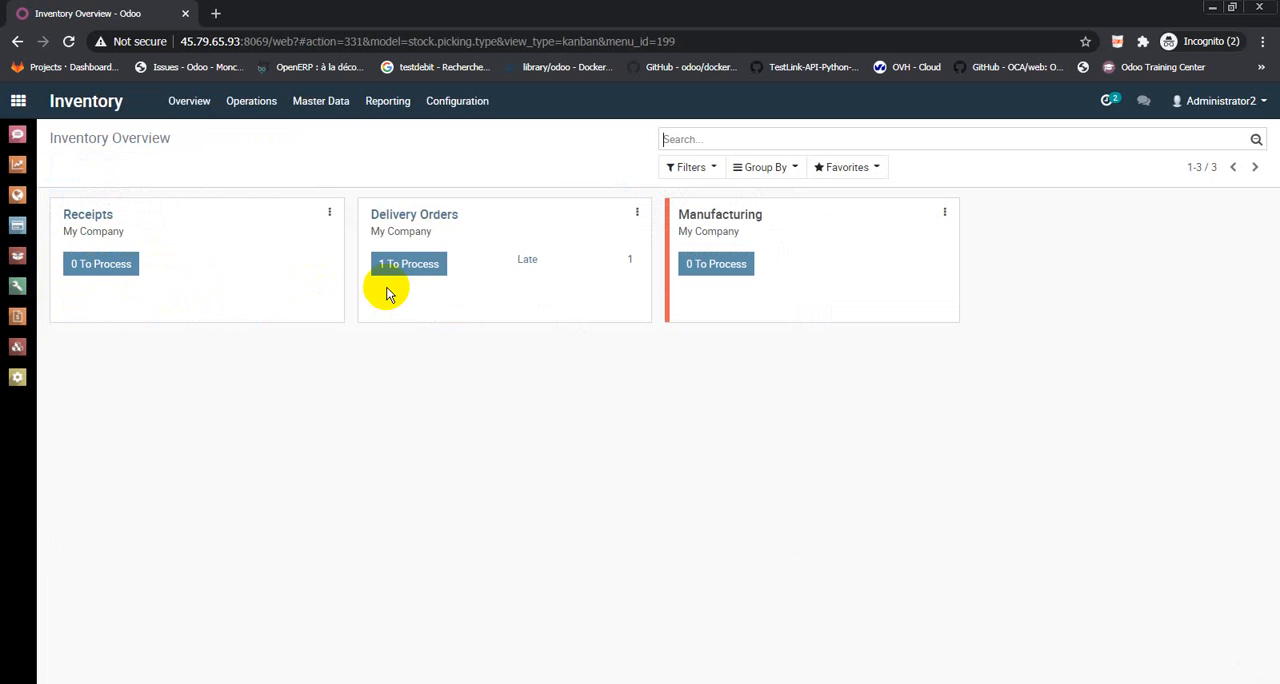
pyautogui.click(432, 220)
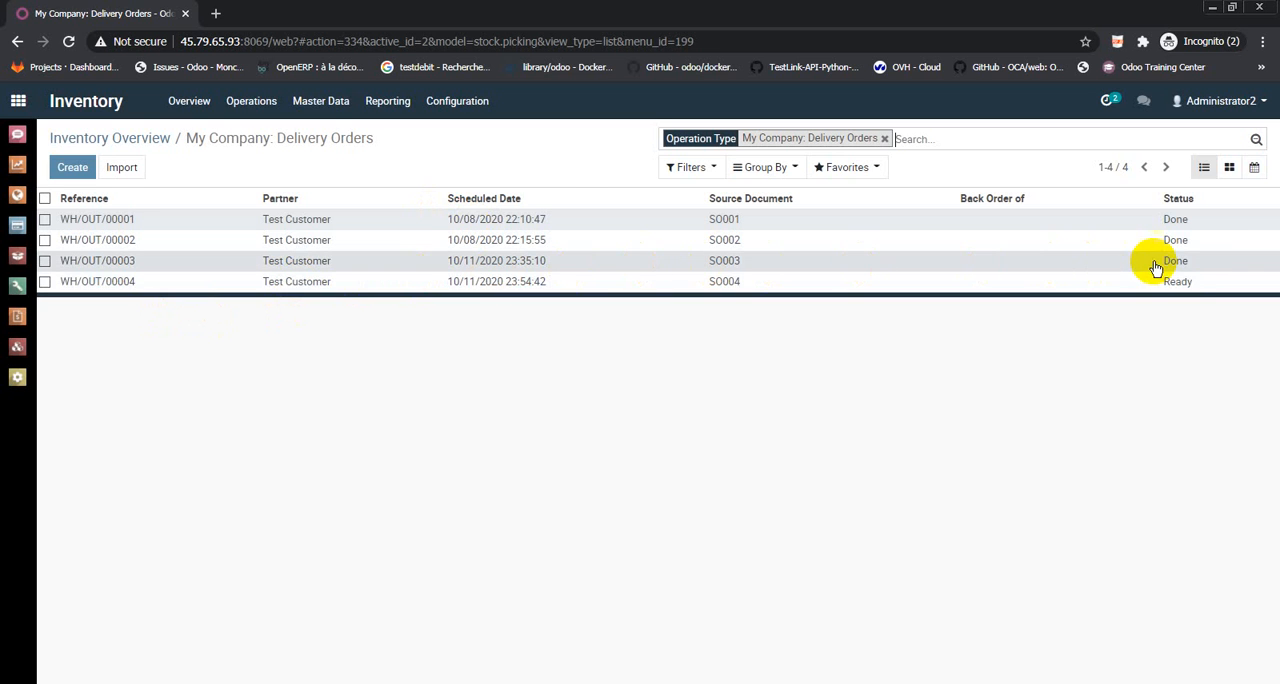
pyautogui.click(733, 290)
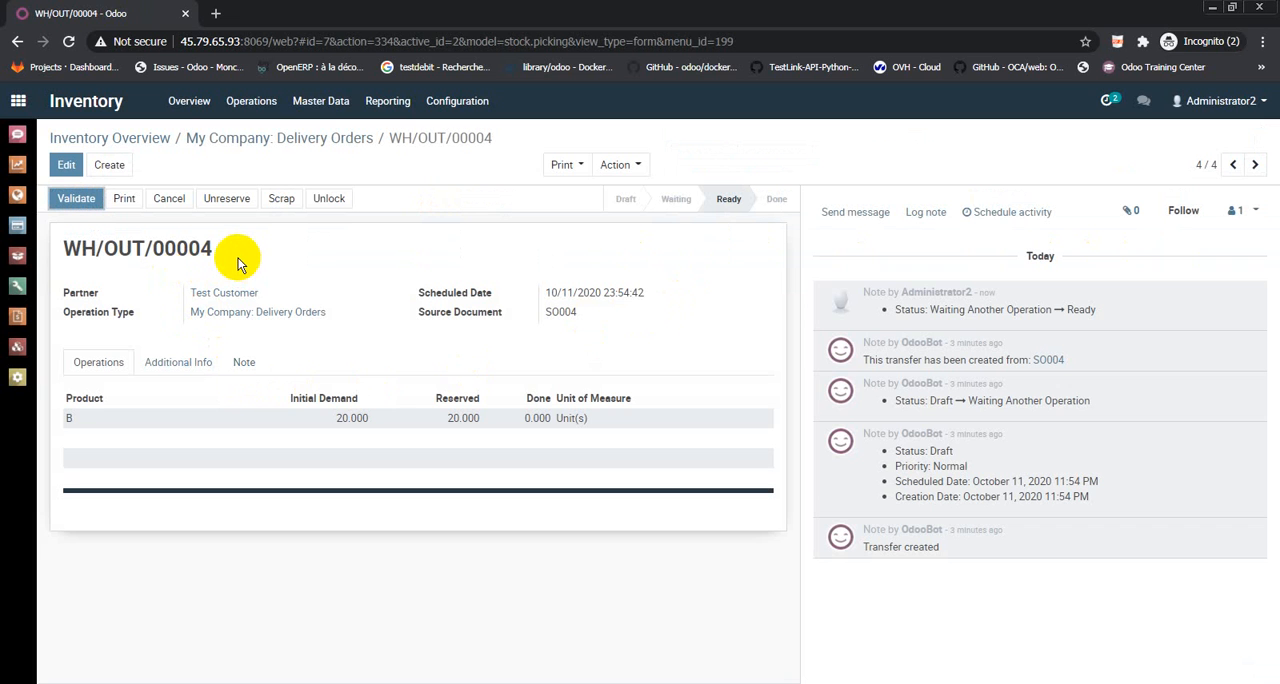
pyautogui.click(95, 205)
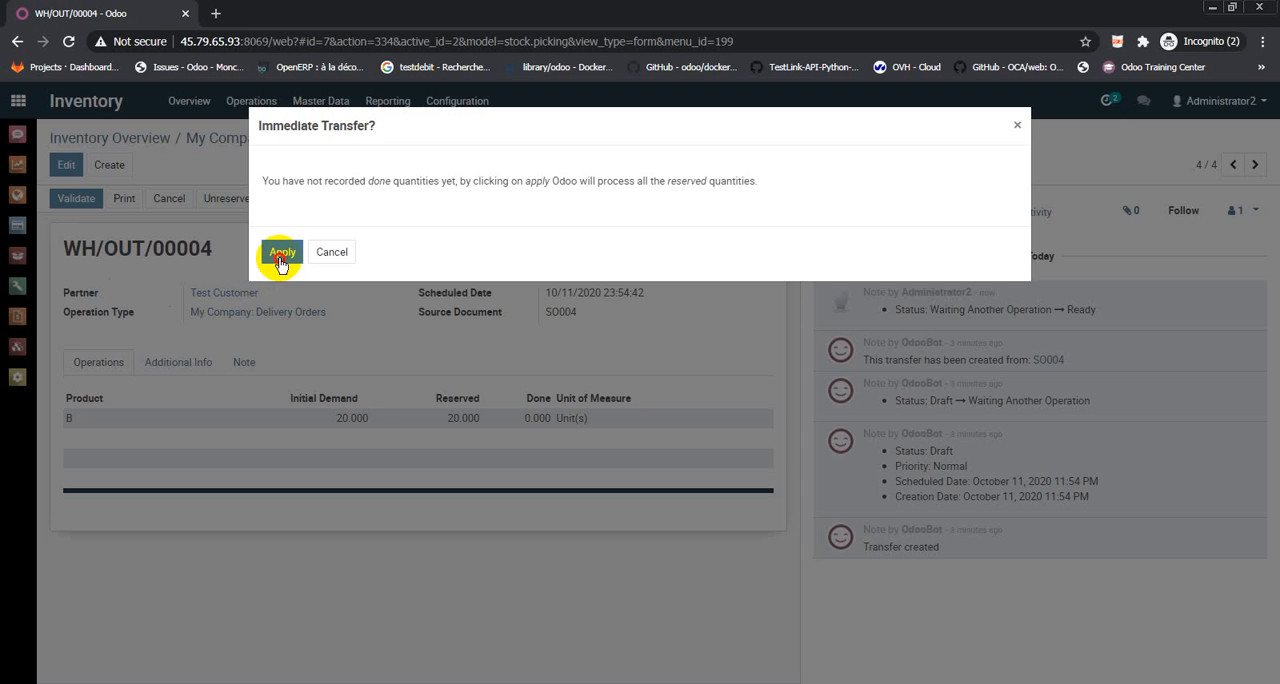
pyautogui.click(281, 256)
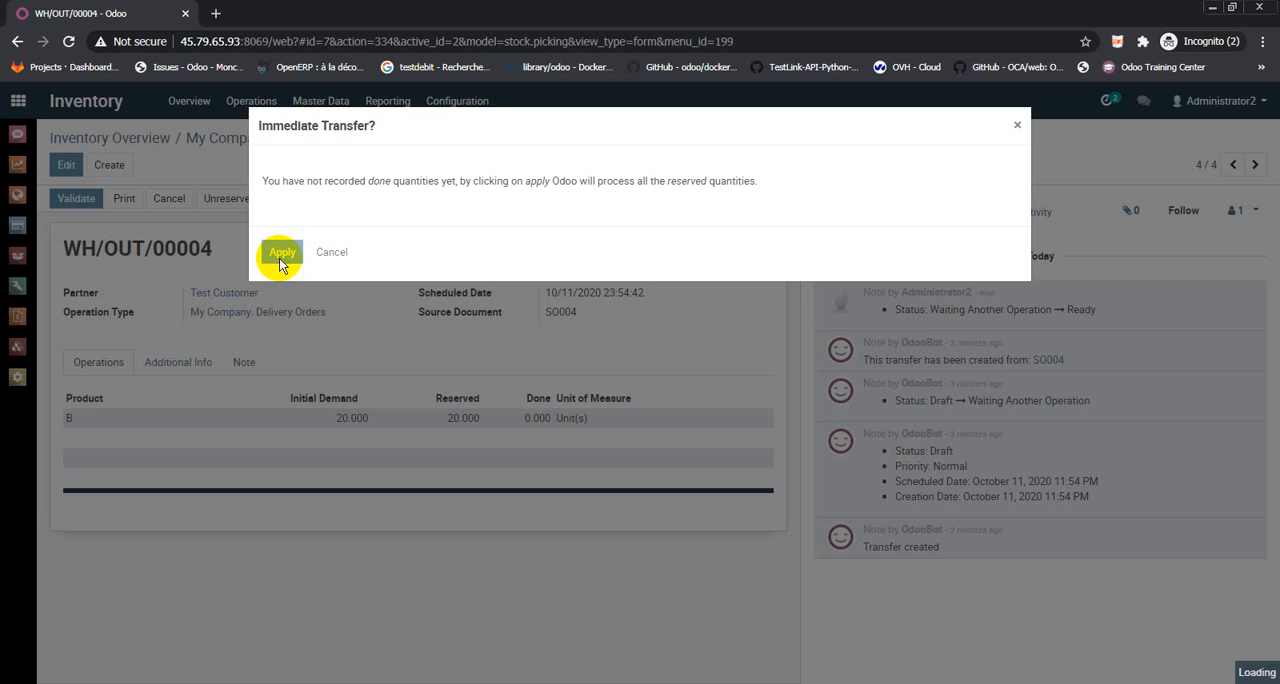